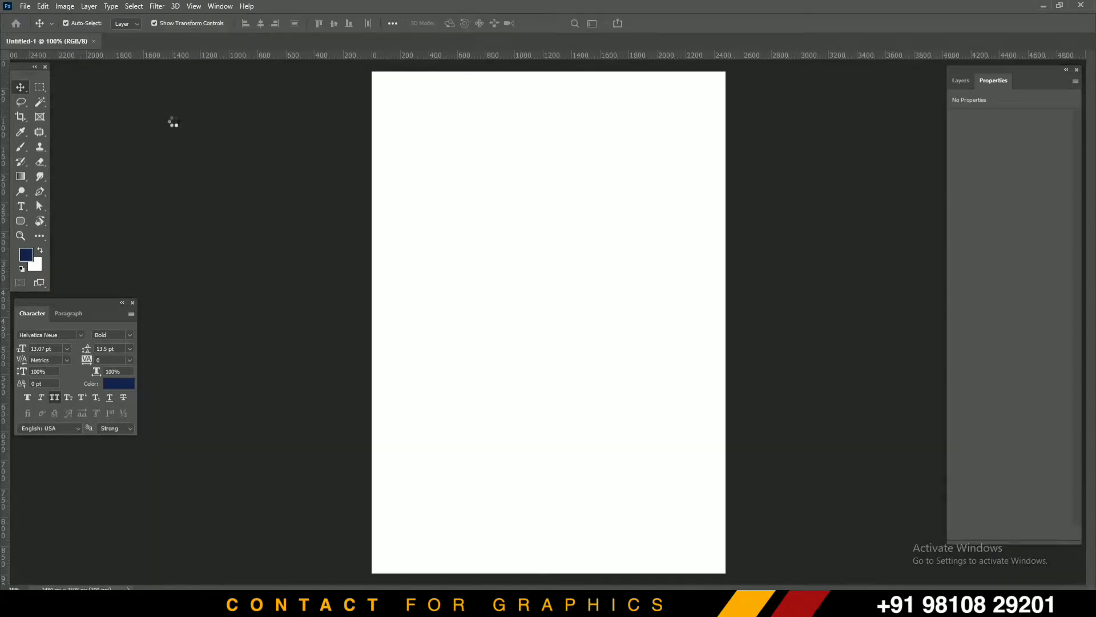
{"action": "right_click", "coordinate": [147, 131]}
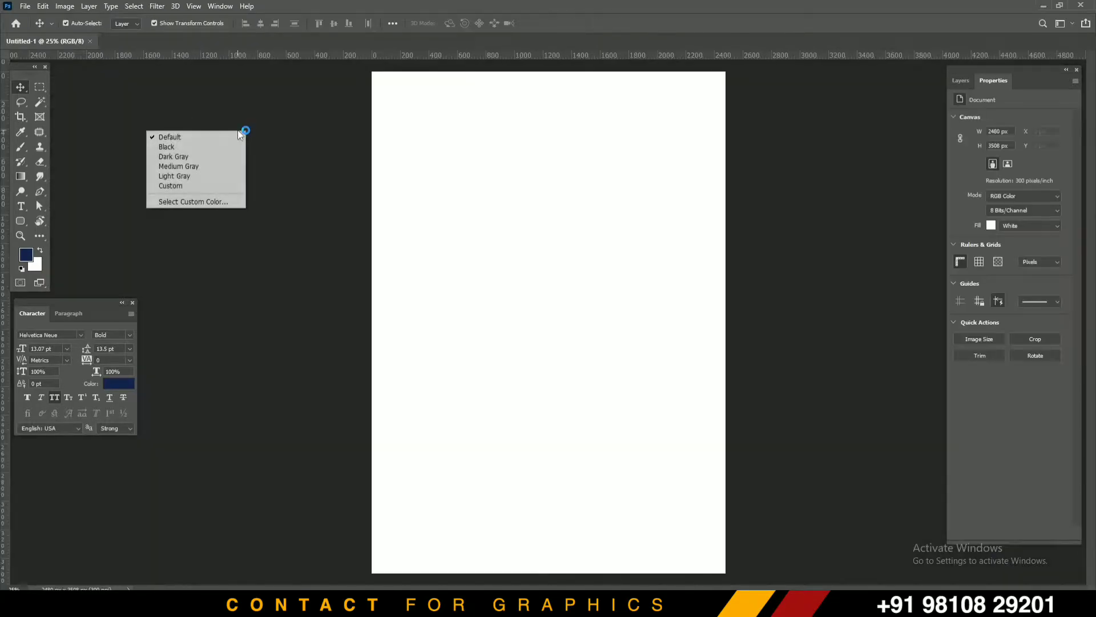
{"action": "left_click", "coordinate": [101, 95]}
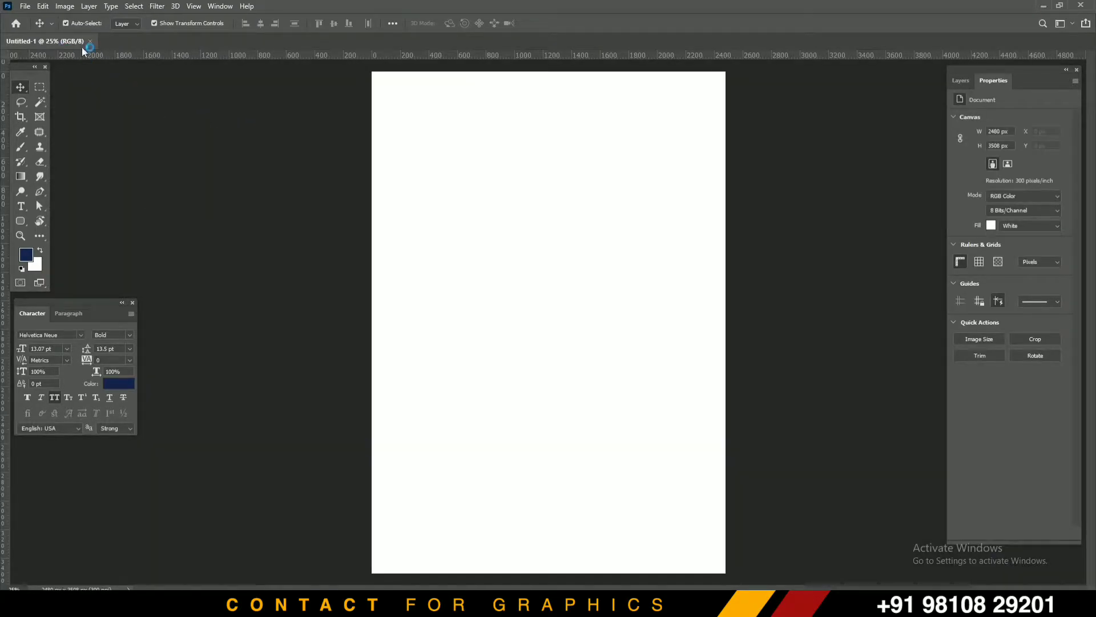
- Save the document as "Geomatric background" in Photoshop format on Local Disk (E:)
{"action": "left_click", "coordinate": [25, 7]}
{"action": "left_click", "coordinate": [83, 135]}
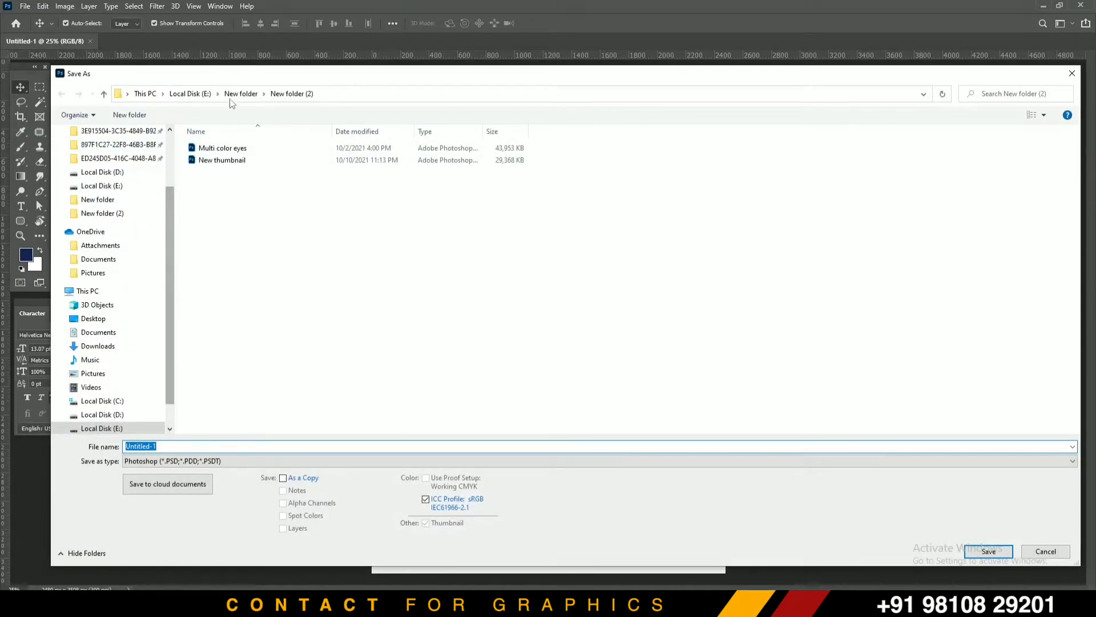
{"action": "left_click", "coordinate": [190, 93]}
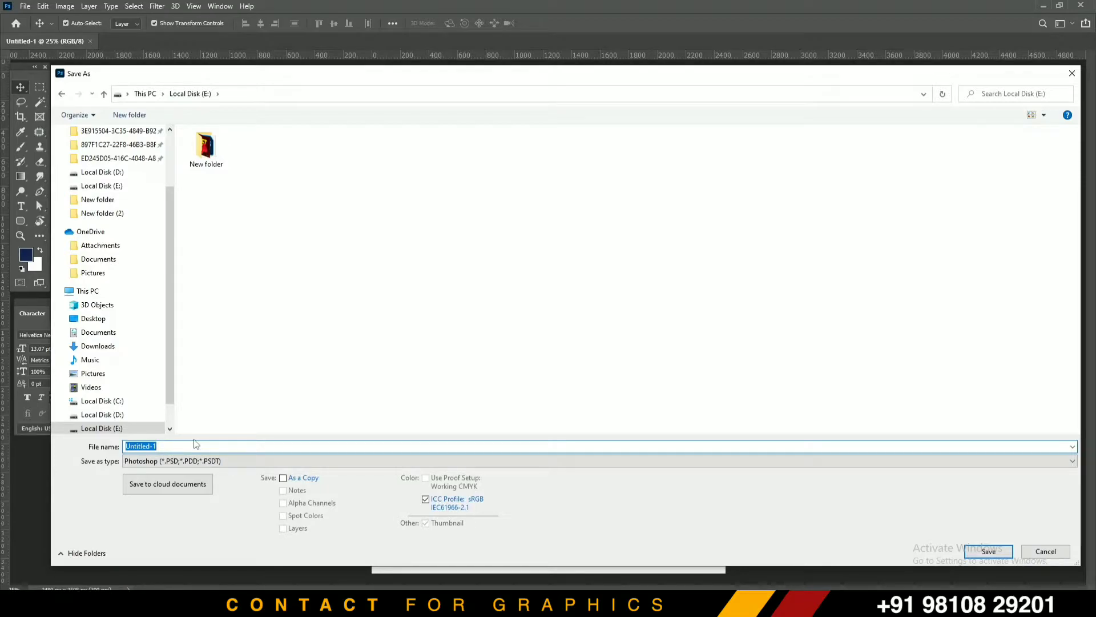
{"action": "type", "text": "Ge"}
{"action": "type", "text": "omatric background"}
{"action": "key", "text": "Return"}
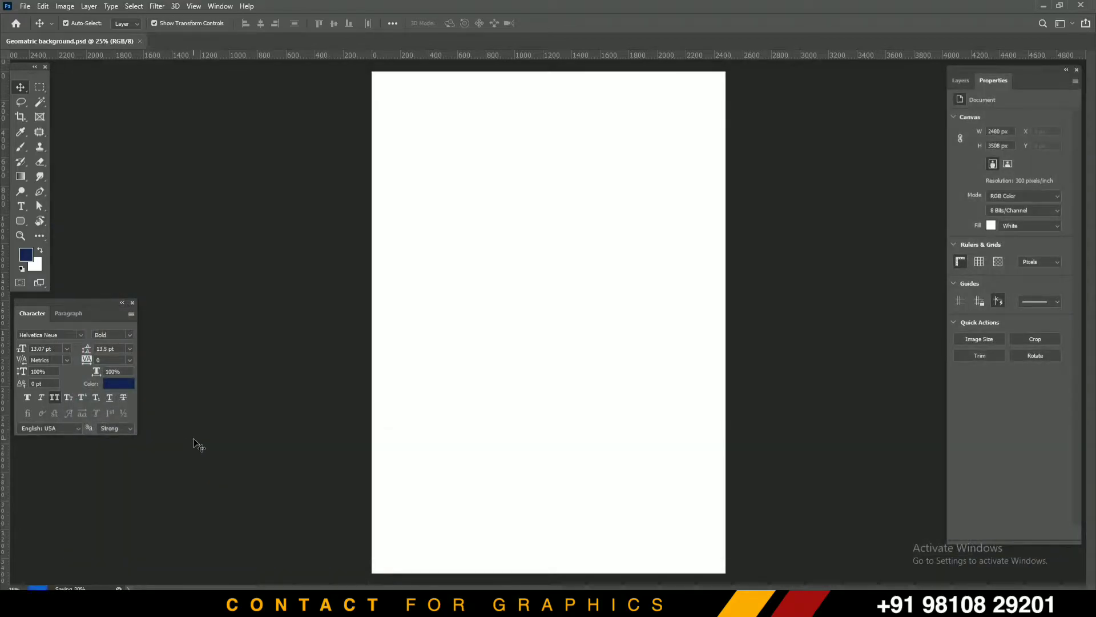
- Draw a rounded rectangle about 1720 by 1512 px on the upper half of the page and fill it with the navy foreground colour
{"action": "left_click", "coordinate": [39, 206]}
{"action": "left_click", "coordinate": [40, 191]}
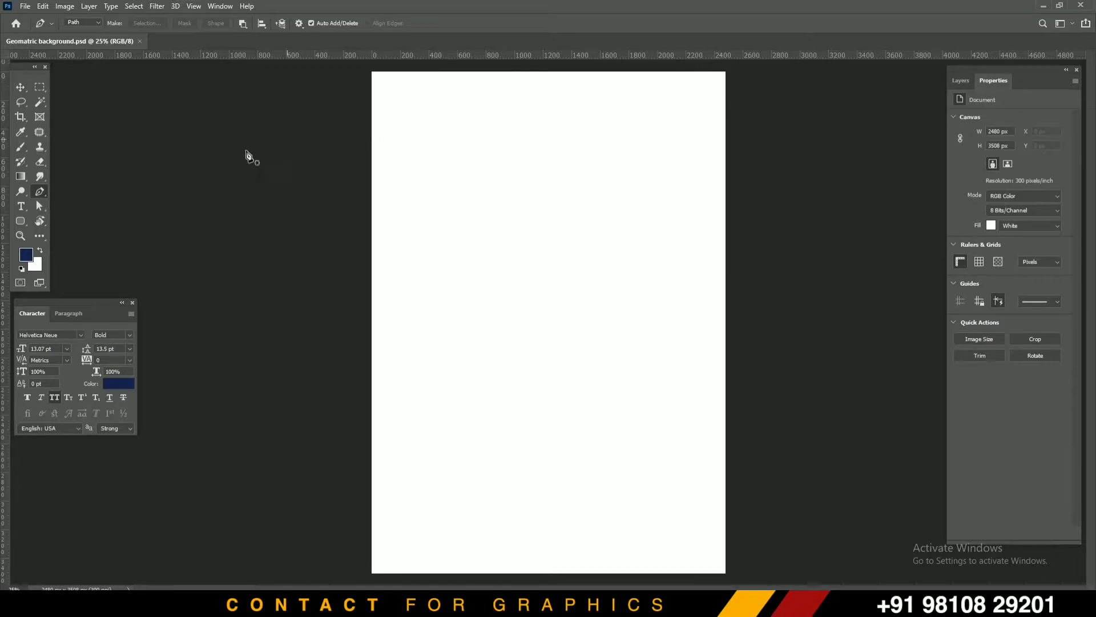
{"action": "left_click", "coordinate": [24, 223]}
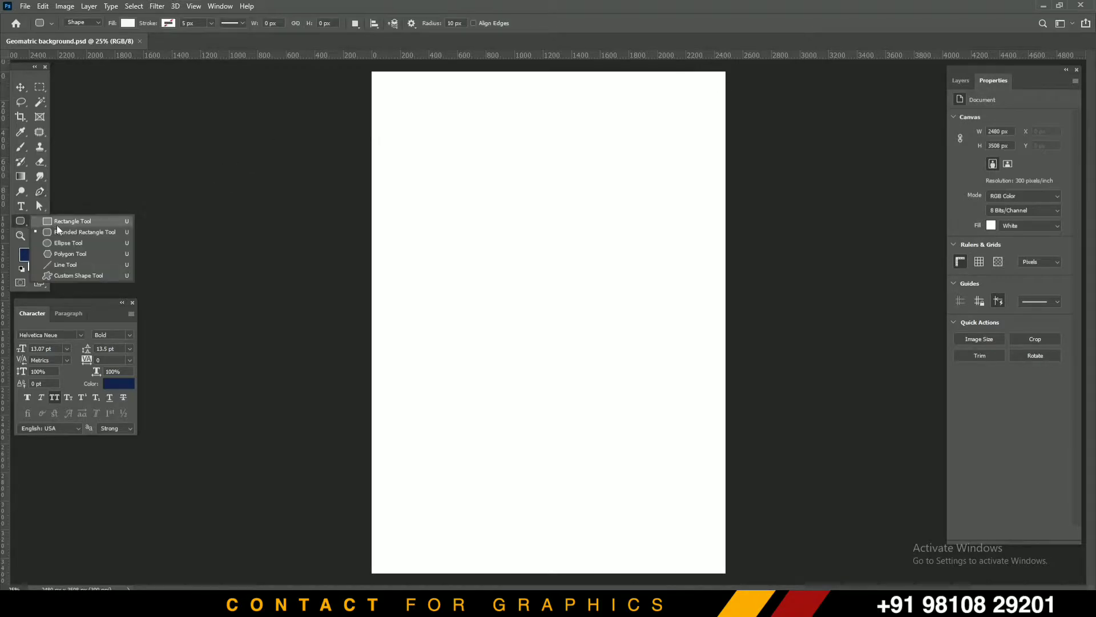
{"action": "left_click", "coordinate": [80, 231]}
{"action": "left_click_drag", "start_coordinate": [498, 211], "coordinate": [679, 363]}
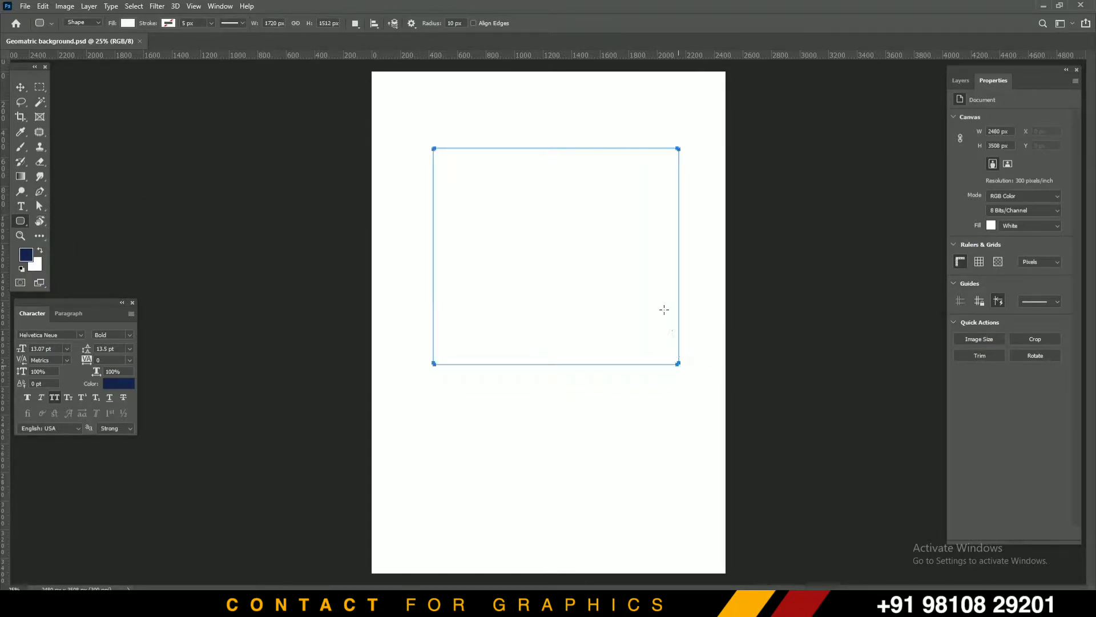
{"action": "left_click", "coordinate": [21, 87]}
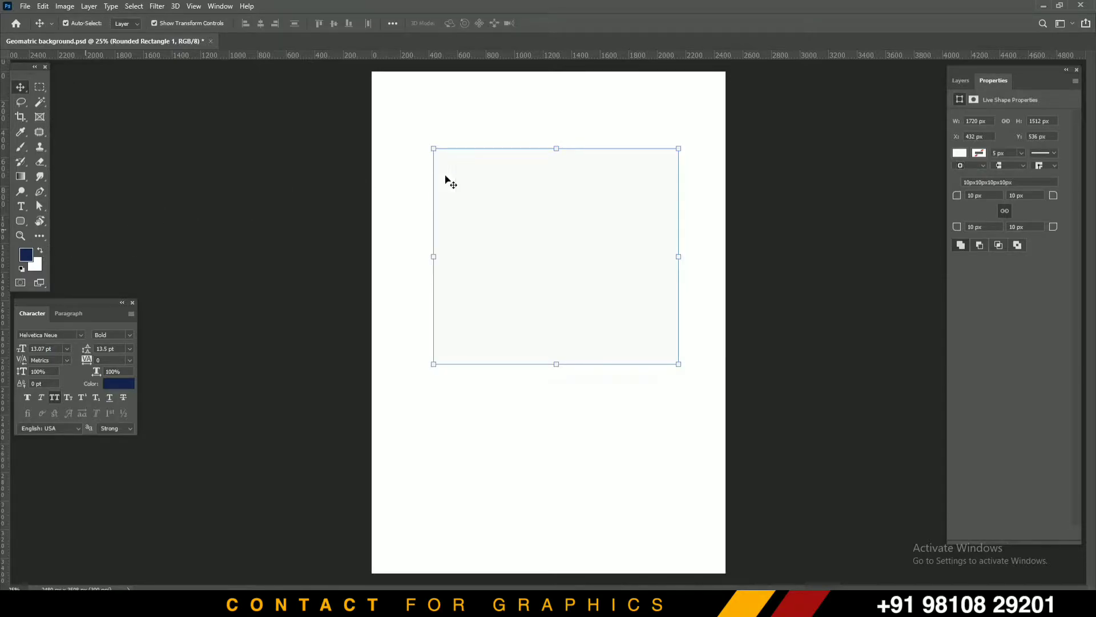
{"action": "key", "text": "alt+BackSpace"}
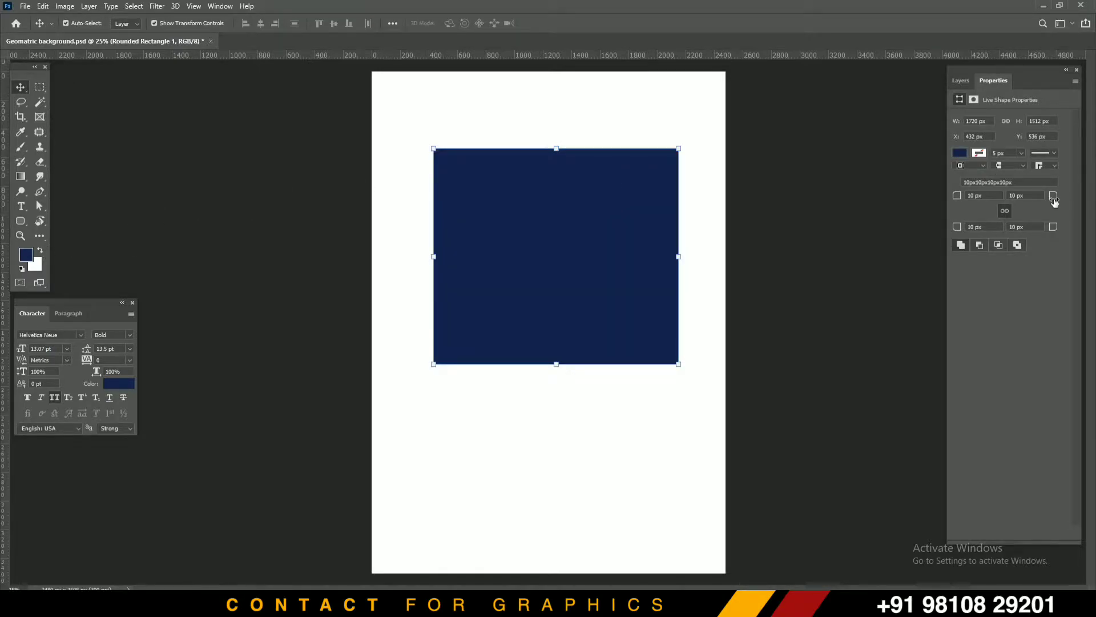
- Increase the navy rectangle's corner radius to 141 px on all four corners
{"action": "left_click", "coordinate": [1025, 196]}
{"action": "type", "text": "83"}
{"action": "key", "text": "Return"}
{"action": "left_click_drag", "start_coordinate": [1055, 196], "coordinate": [1088, 198]}
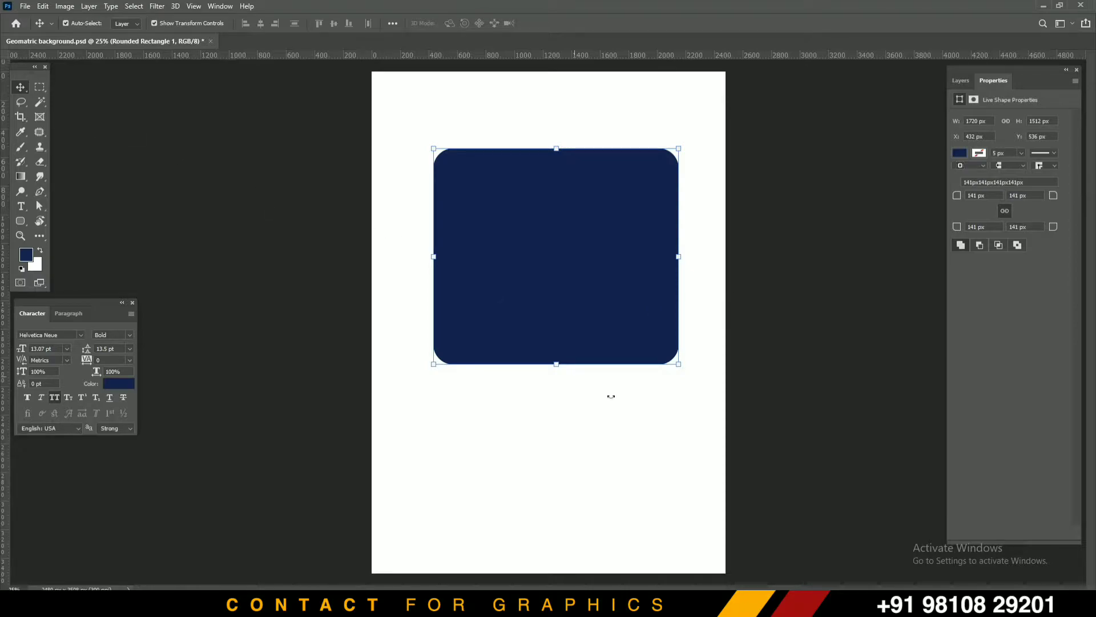
- Rotate the navy shape to about -57°, enlarge it to about 135% by 161%, place it partly beyond the page's top edge, and save
{"action": "left_click_drag", "start_coordinate": [697, 357], "coordinate": [750, 240]}
{"action": "left_click_drag", "start_coordinate": [650, 317], "coordinate": [549, 200]}
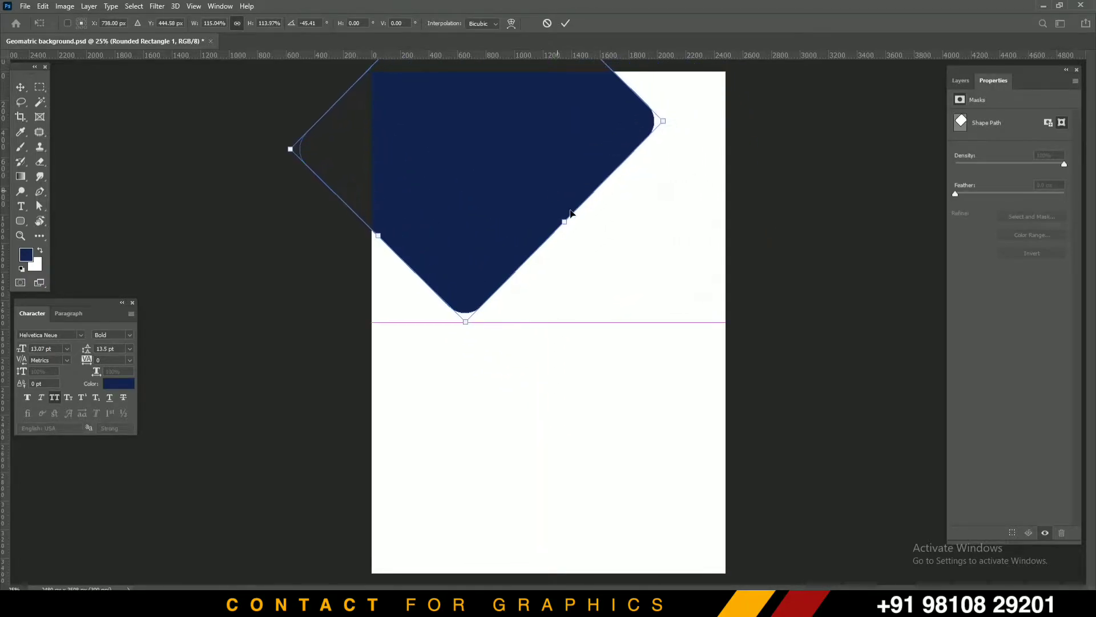
{"action": "left_click_drag", "start_coordinate": [684, 283], "coordinate": [645, 197]}
{"action": "left_click_drag", "start_coordinate": [597, 167], "coordinate": [695, 187]}
{"action": "left_click_drag", "start_coordinate": [759, 217], "coordinate": [766, 266]}
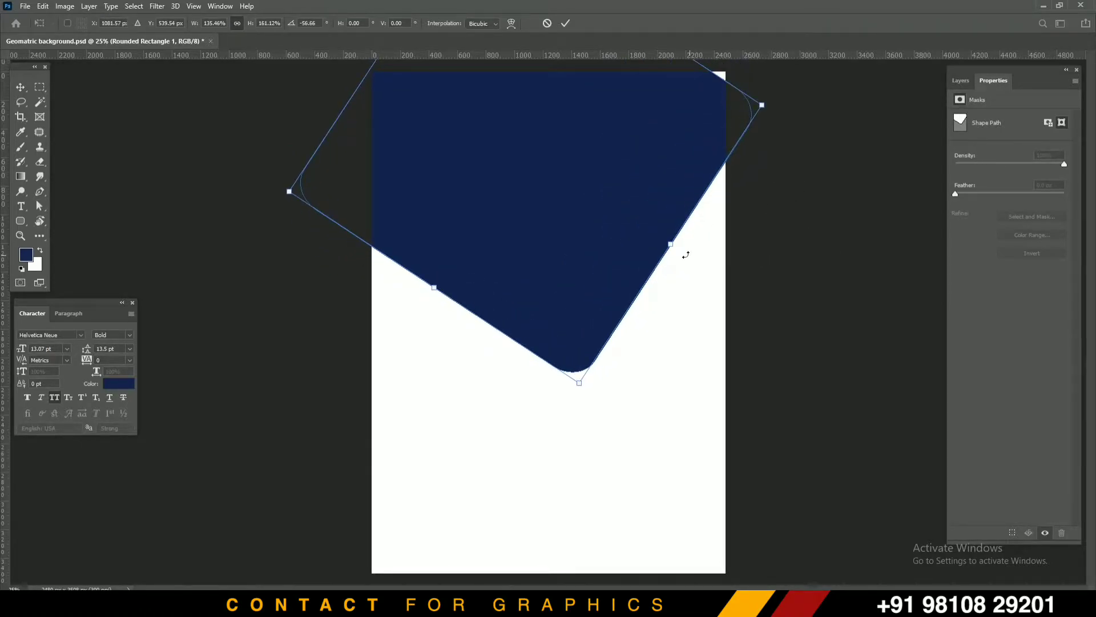
{"action": "left_click_drag", "start_coordinate": [608, 224], "coordinate": [599, 154]}
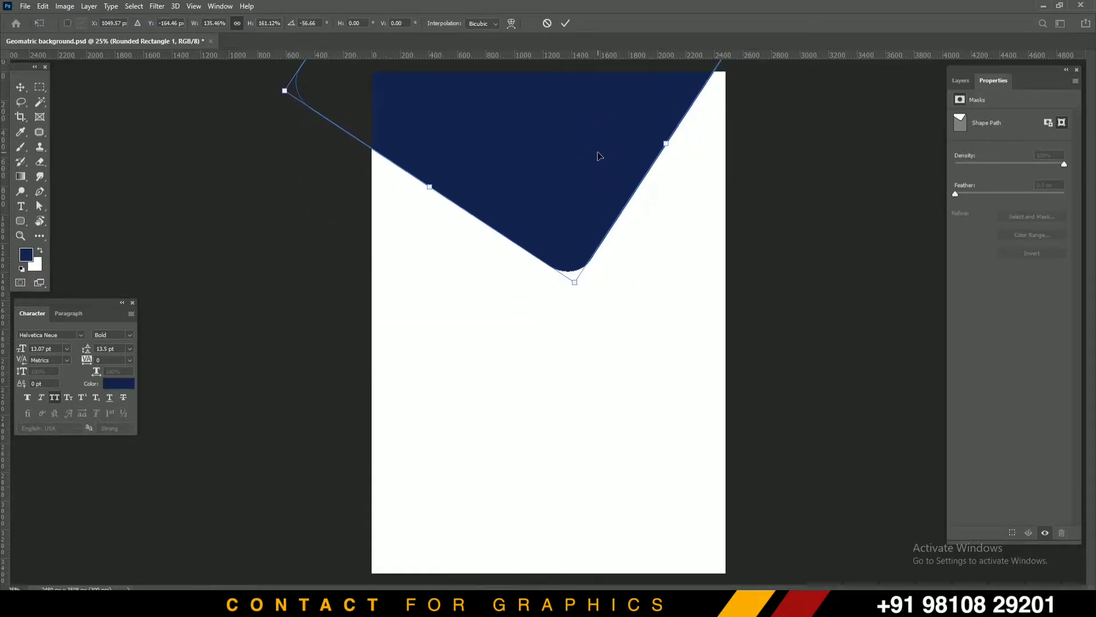
{"action": "key", "text": "Return"}
{"action": "key", "text": "ctrl+s"}
{"action": "left_click", "coordinate": [668, 171]}
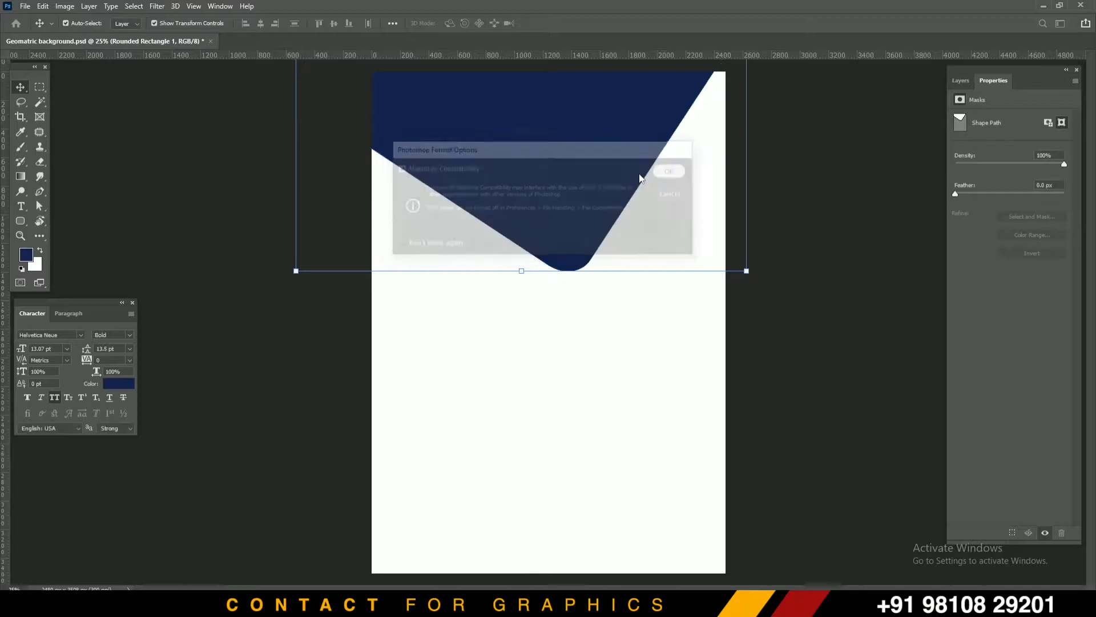
- Set the foreground colour to a bright yellow-orange
{"action": "left_click", "coordinate": [26, 254]}
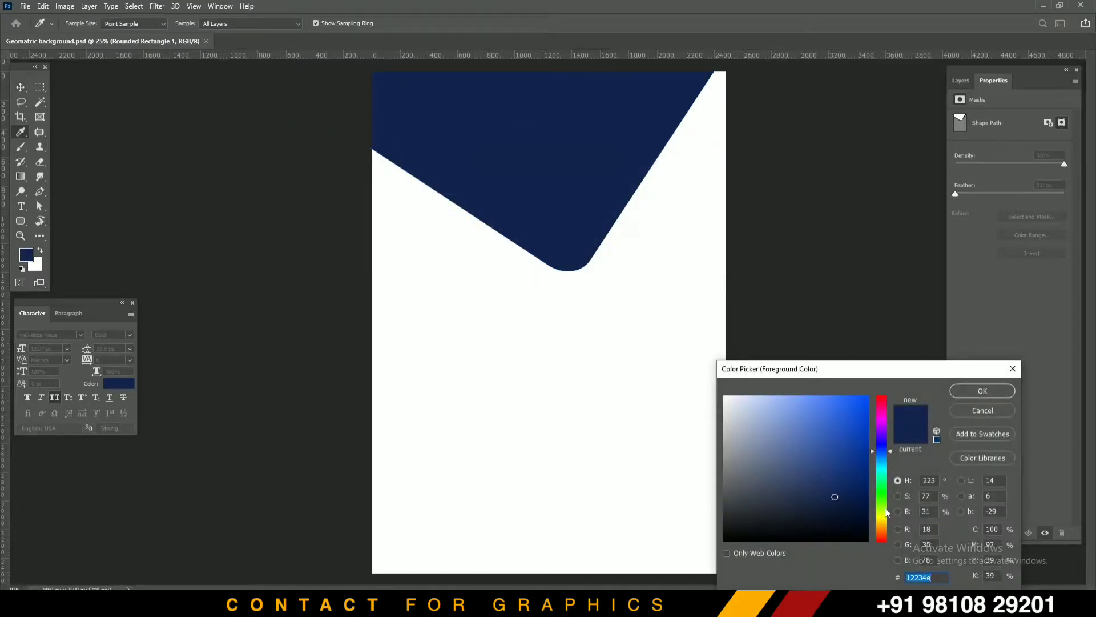
{"action": "left_click_drag", "start_coordinate": [882, 514], "coordinate": [885, 528]}
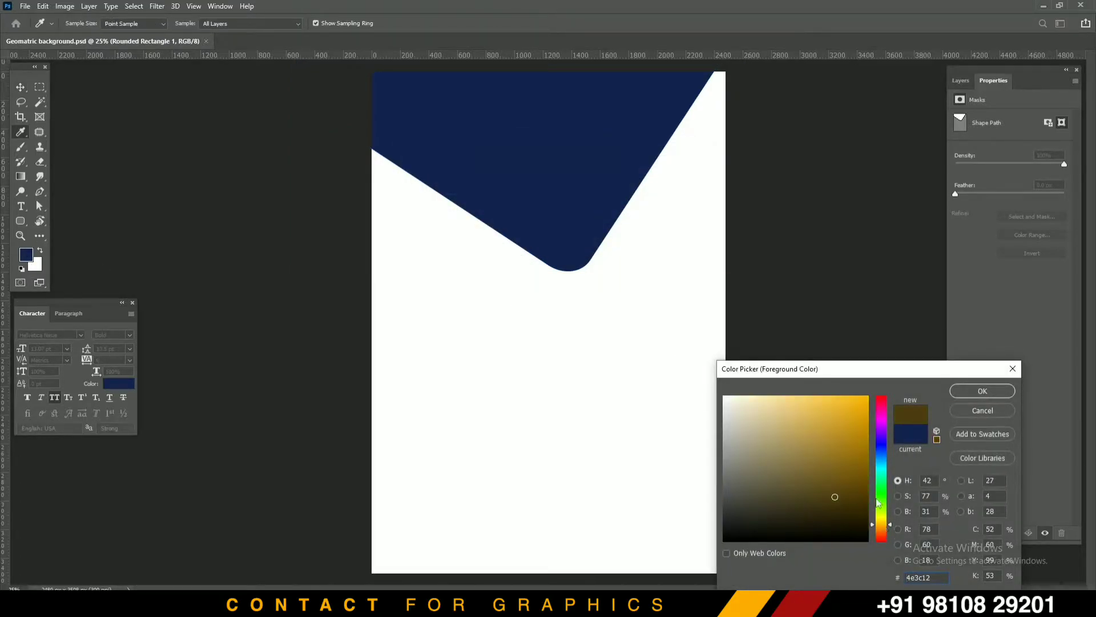
{"action": "left_click", "coordinate": [859, 401]}
{"action": "left_click", "coordinate": [982, 390]}
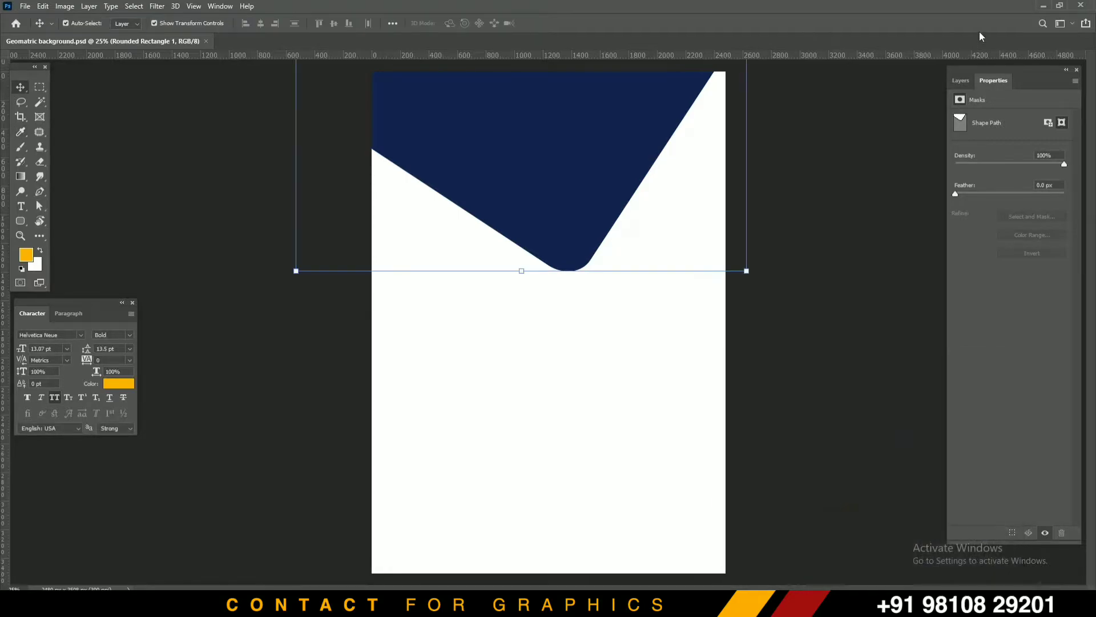
- Make a yellow-orange copy of the navy shape, offset slightly down and to the left and stacked behind the original
{"action": "left_click", "coordinate": [961, 81]}
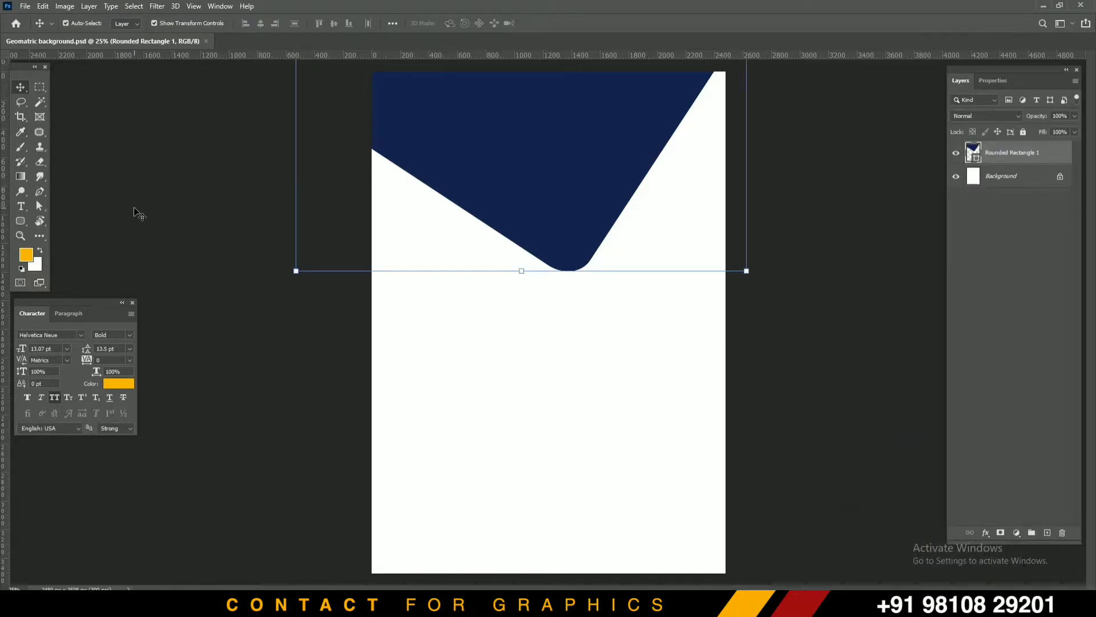
{"action": "left_click", "coordinate": [240, 207]}
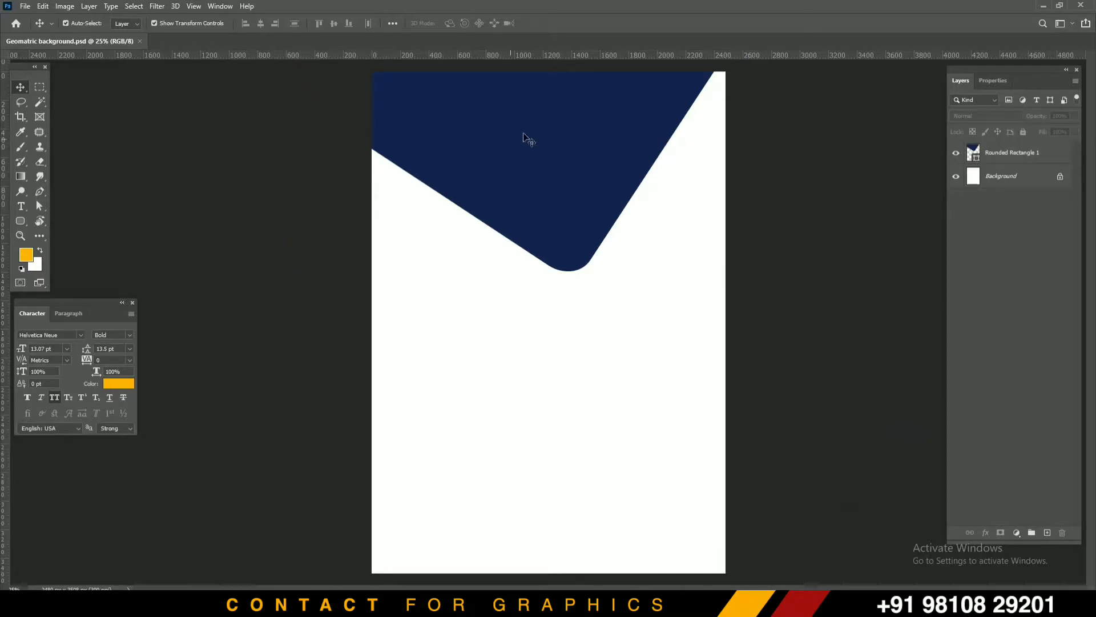
{"action": "left_click", "coordinate": [548, 182]}
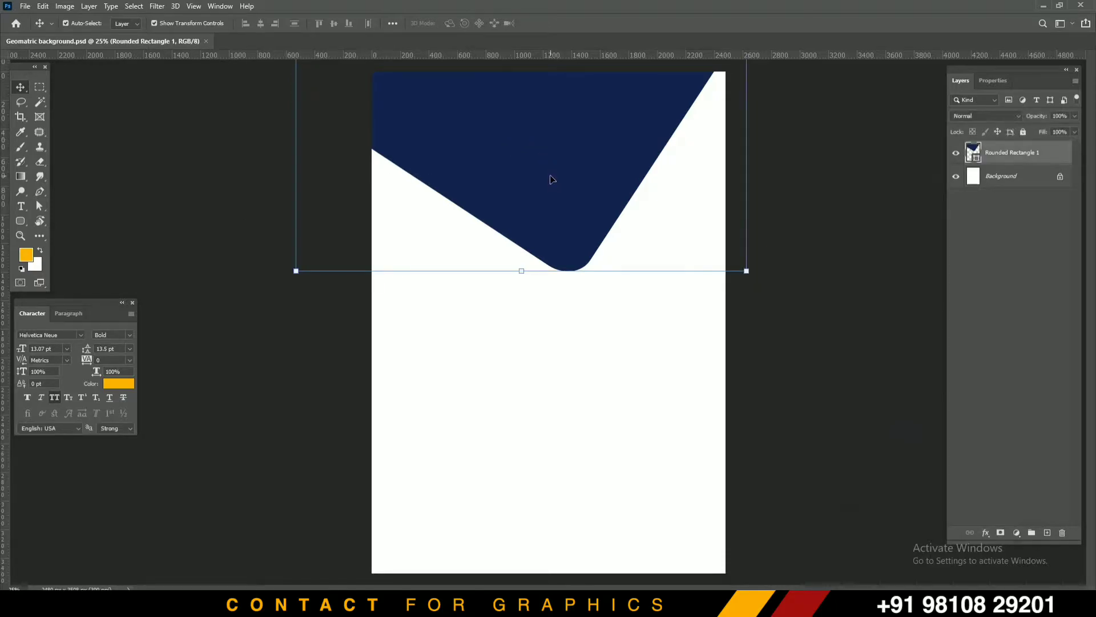
{"action": "left_click_drag", "start_coordinate": [1015, 154], "coordinate": [1047, 532]}
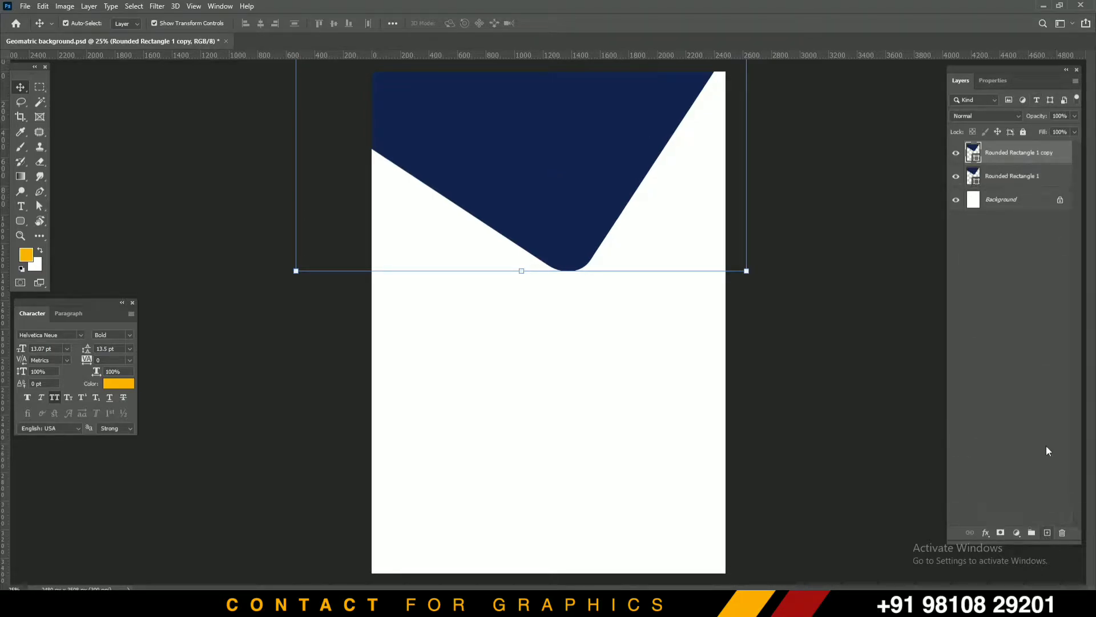
{"action": "left_click_drag", "start_coordinate": [604, 139], "coordinate": [576, 158]}
{"action": "key", "text": "alt+BackSpace"}
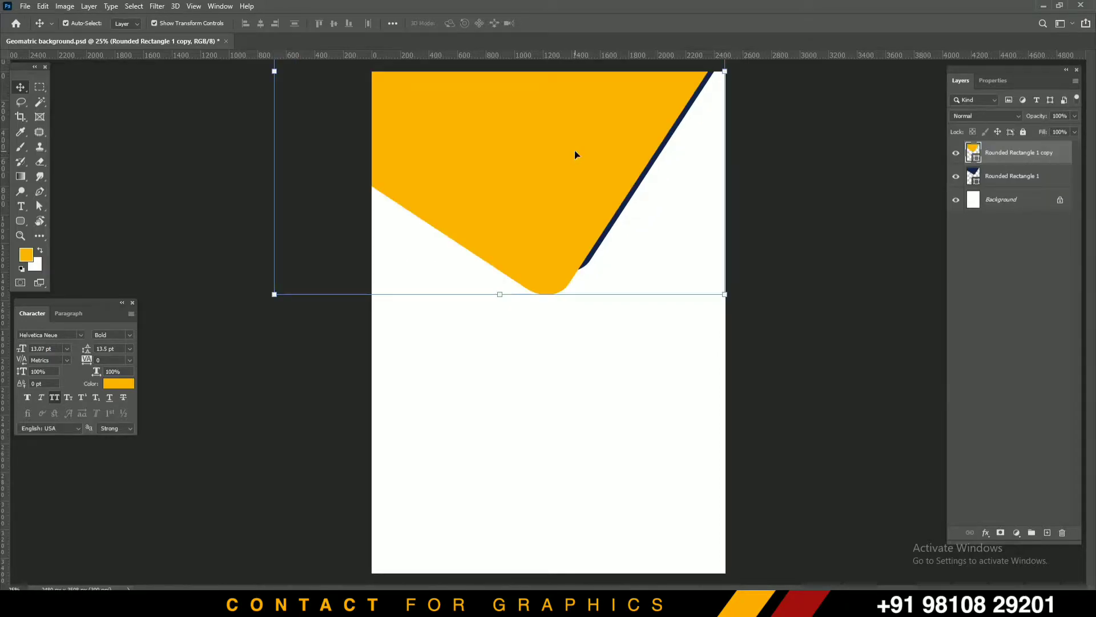
{"action": "key", "text": "ctrl+bracketleft"}
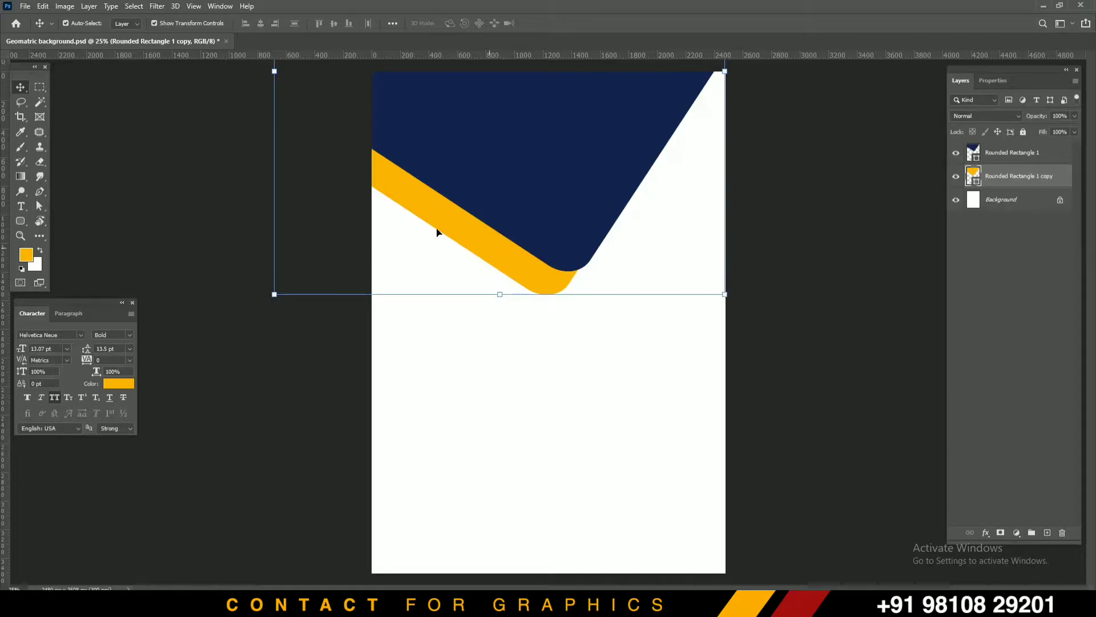
- Move the orange copy to the page's left edge below the navy shape, rotate it about 15° clockwise, and save
{"action": "left_click_drag", "start_coordinate": [430, 222], "coordinate": [213, 260]}
{"action": "key", "text": "ctrl+minus"}
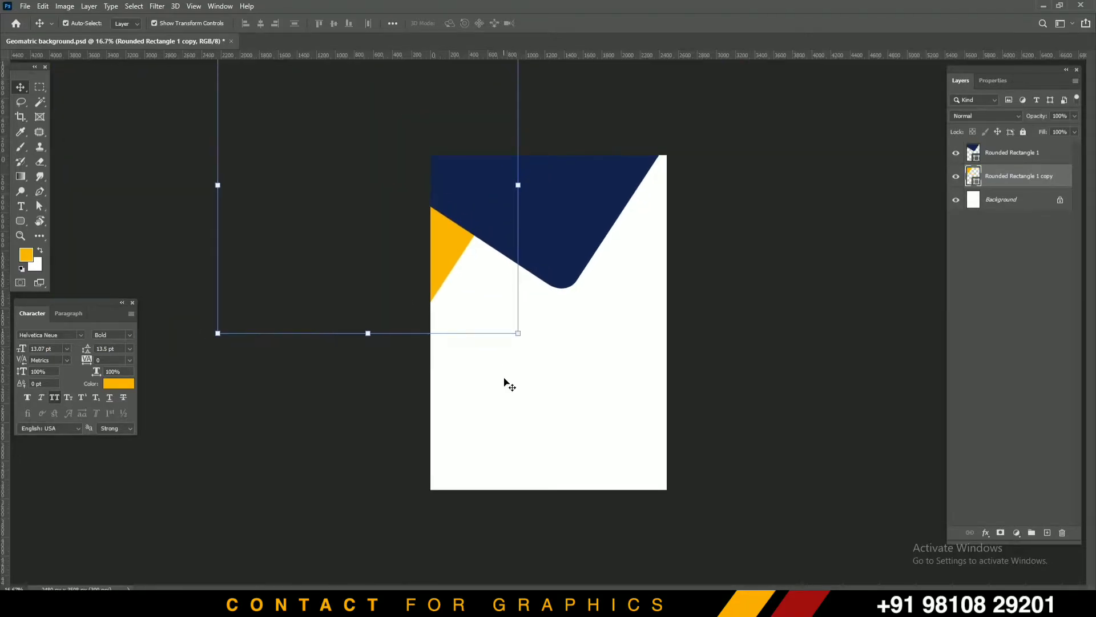
{"action": "left_click_drag", "start_coordinate": [507, 352], "coordinate": [470, 359]}
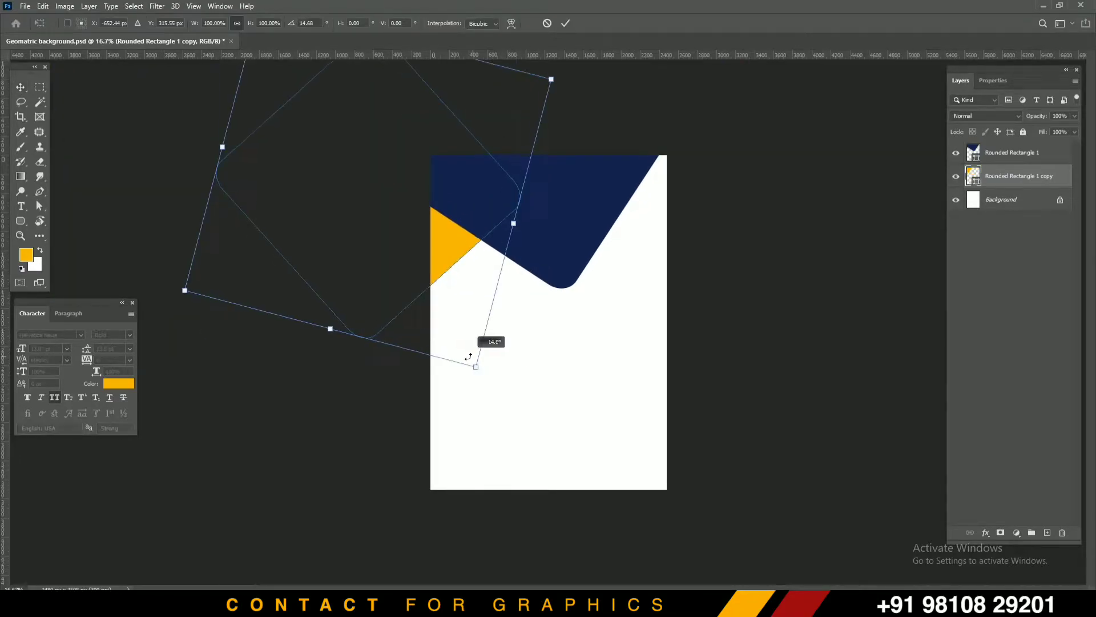
{"action": "left_click_drag", "start_coordinate": [437, 255], "coordinate": [484, 265]}
{"action": "key", "text": "Return"}
{"action": "key", "text": "ctrl+s"}
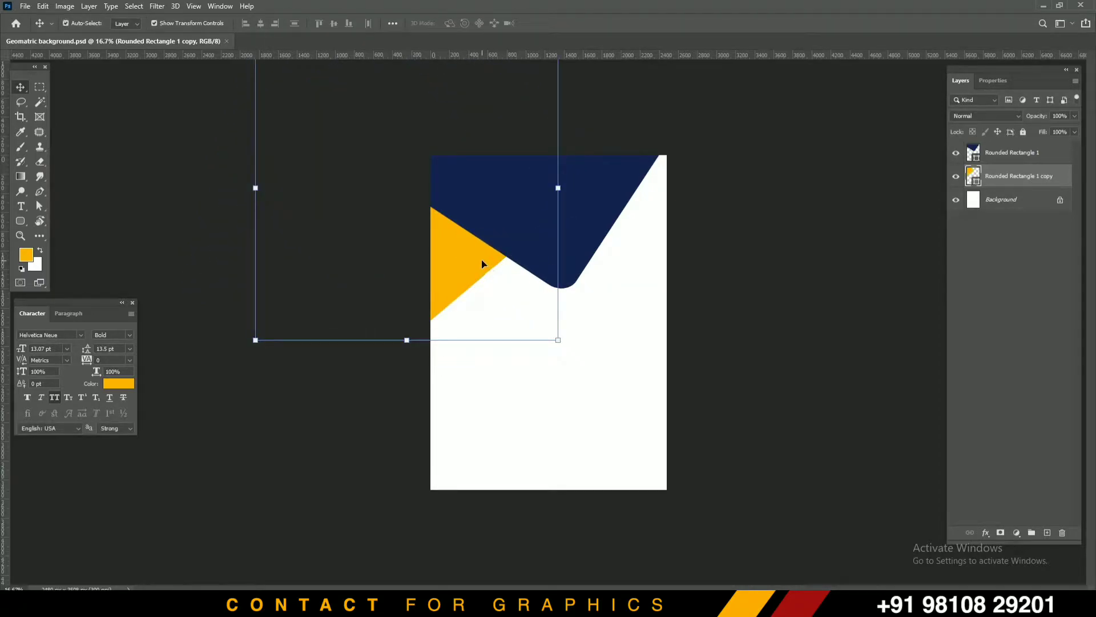
{"action": "left_click", "coordinate": [721, 220]}
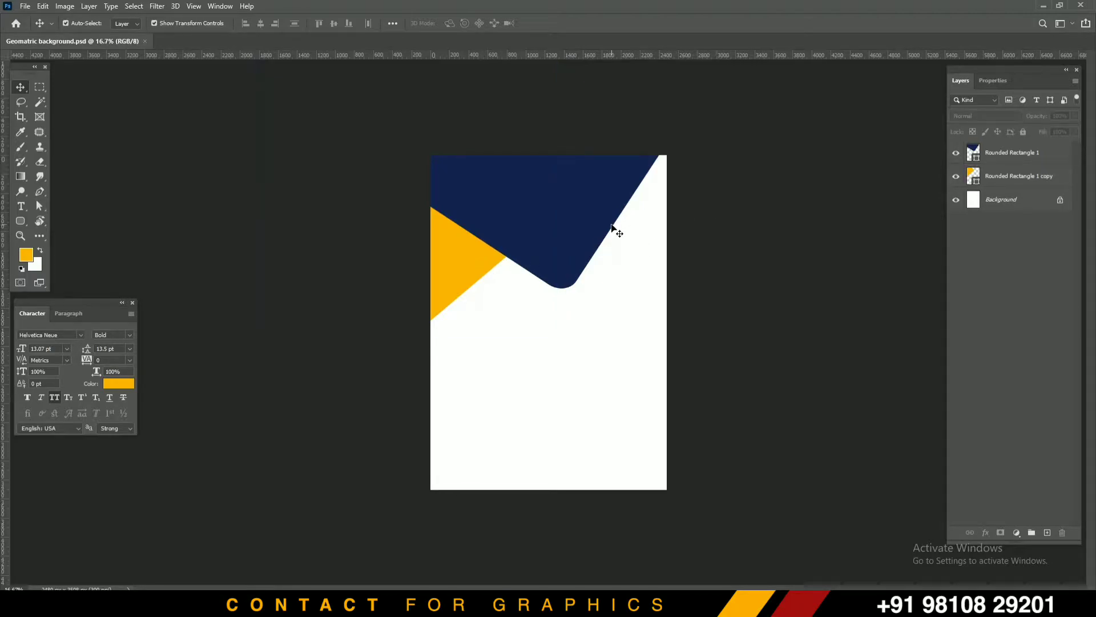
- Draw a small rounded rectangle about 306 by 316 px on the navy shape with 52 px corners and an orange fill
{"action": "key", "text": "ctrl+plus"}
{"action": "key", "text": "ctrl+plus"}
{"action": "left_click_drag", "start_coordinate": [493, 97], "coordinate": [479, 351]}
{"action": "key", "text": "u"}
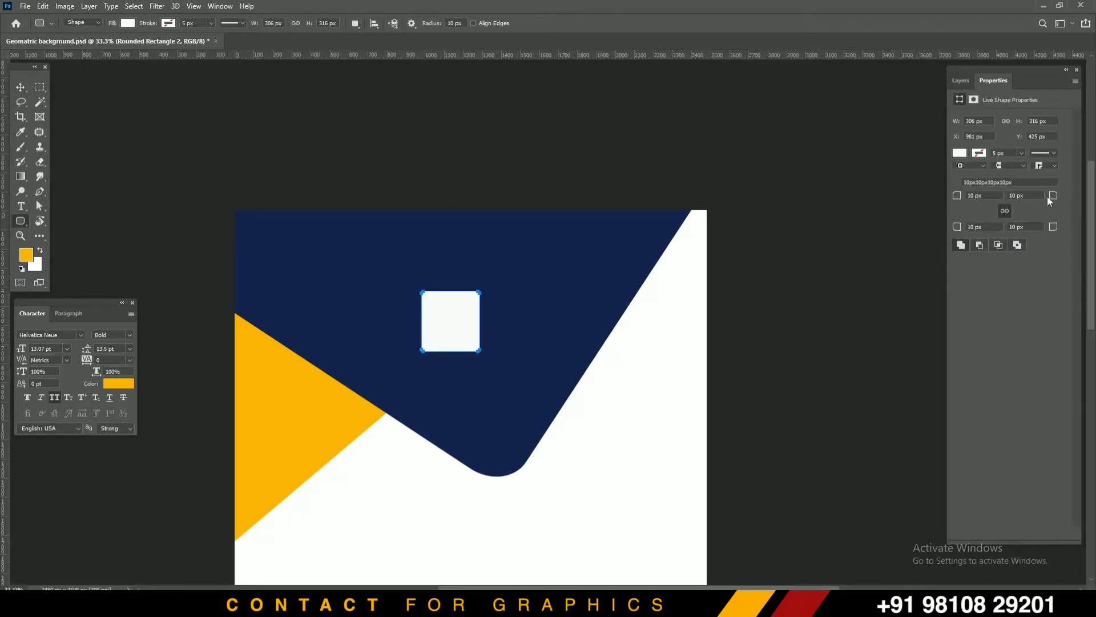
{"action": "left_click_drag", "start_coordinate": [1068, 201], "coordinate": [1080, 196]}
{"action": "left_click", "coordinate": [27, 84]}
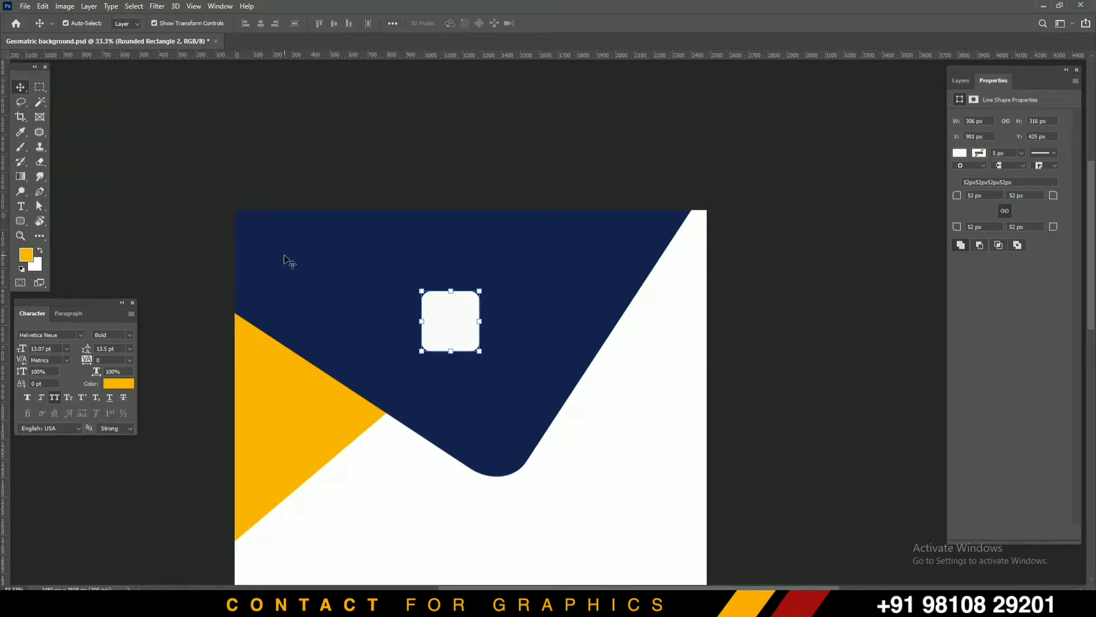
{"action": "key", "text": "alt+BackSpace"}
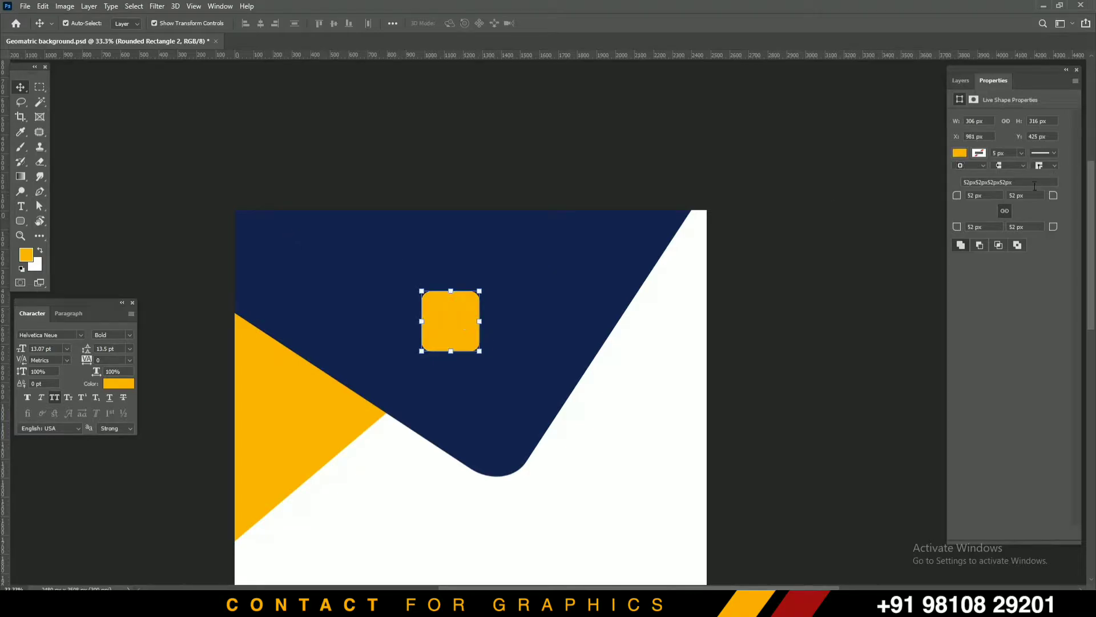
- Duplicate the small orange rounded rectangle's layer and nudge the copy up about 30 px
{"action": "left_click", "coordinate": [961, 80]}
{"action": "left_click_drag", "start_coordinate": [1017, 162], "coordinate": [1050, 532]}
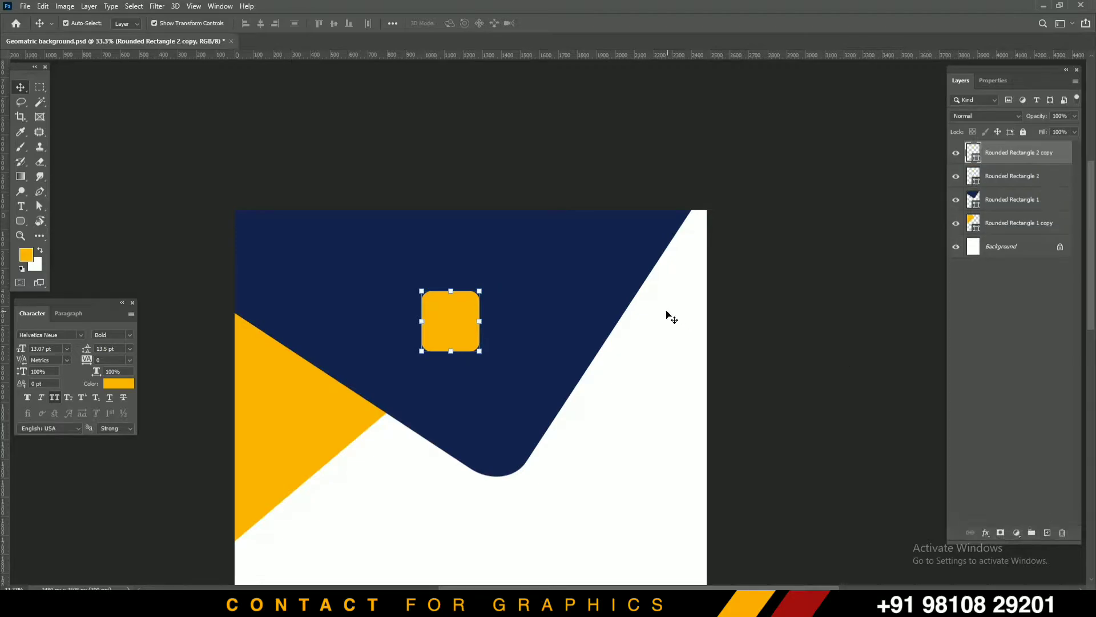
{"action": "key", "text": "shift+Up"}
{"action": "key", "text": "shift+Up"}
{"action": "key", "text": "shift+Up"}
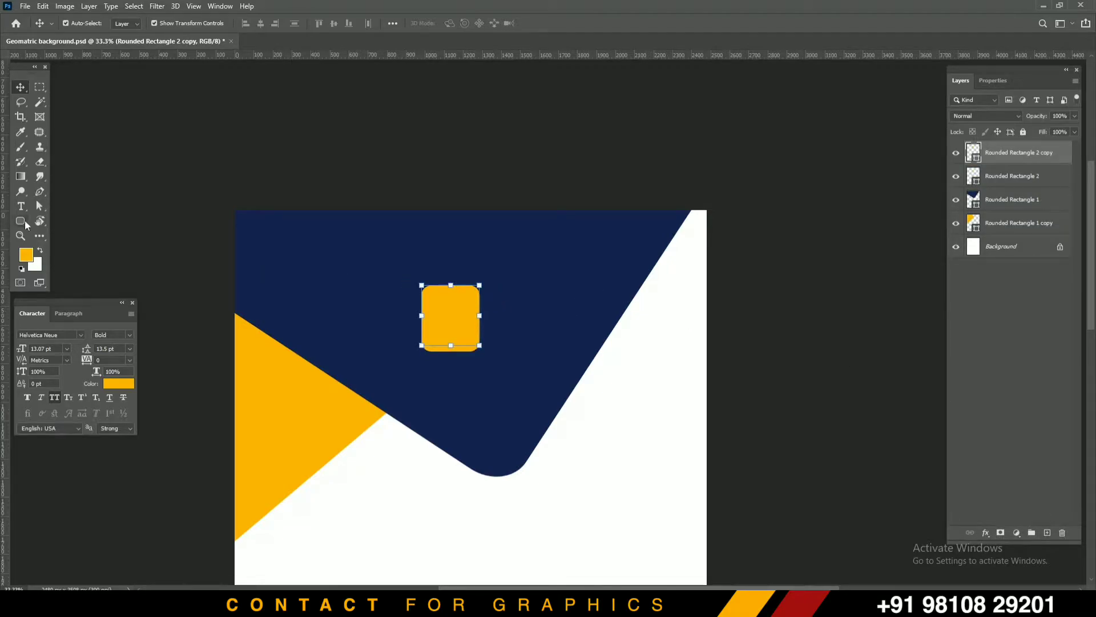
- Give the copied small rounded rectangle a white stroke
{"action": "left_click", "coordinate": [25, 223]}
{"action": "left_click", "coordinate": [169, 24]}
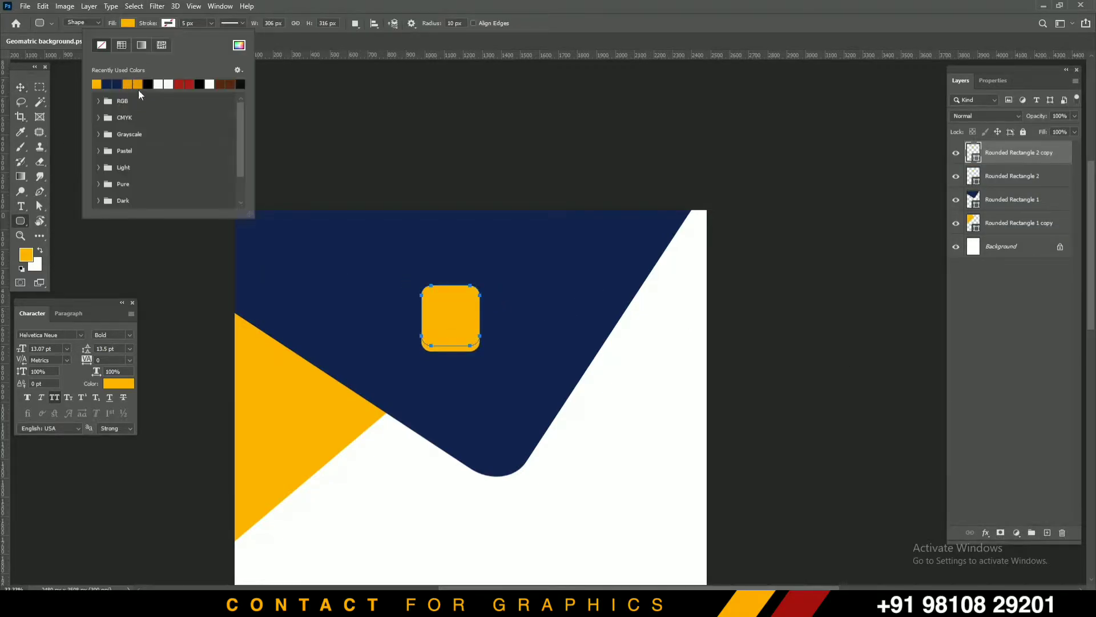
{"action": "left_click", "coordinate": [159, 85]}
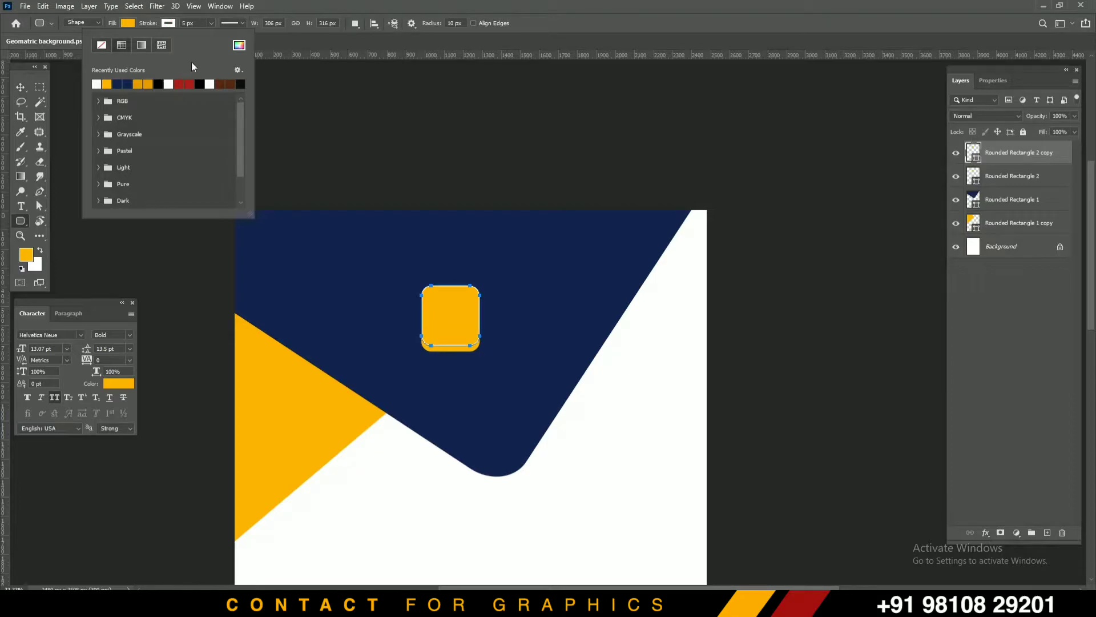
- Set the white stroke of the copied small rounded rectangle to 8 px, remove its fill, and save
{"action": "left_click", "coordinate": [193, 24]}
{"action": "key", "text": "Return"}
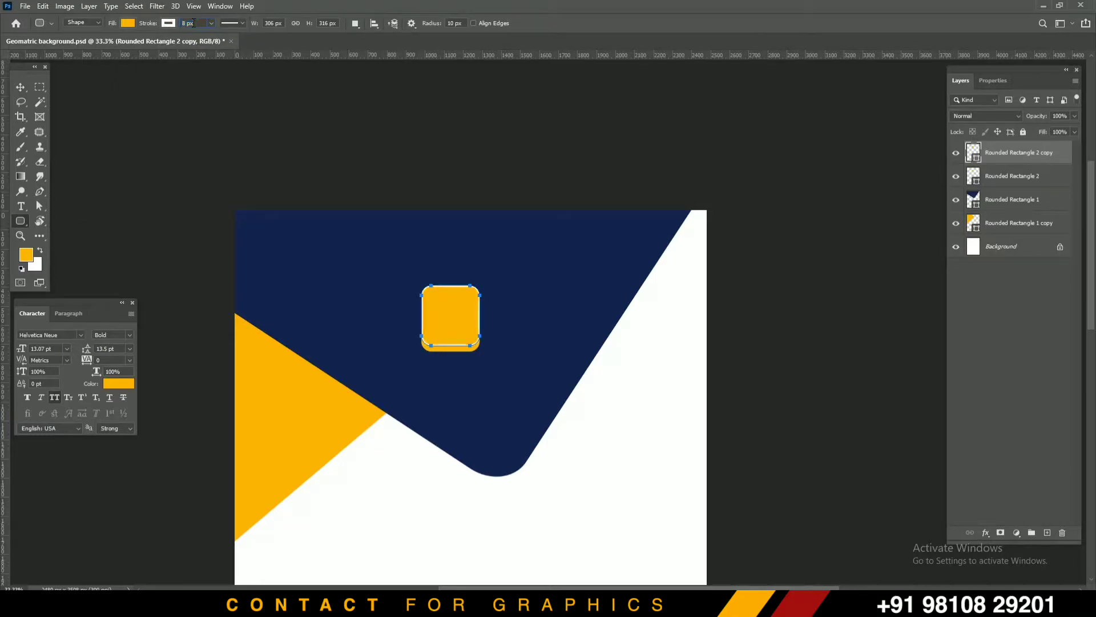
{"action": "left_click", "coordinate": [126, 23]}
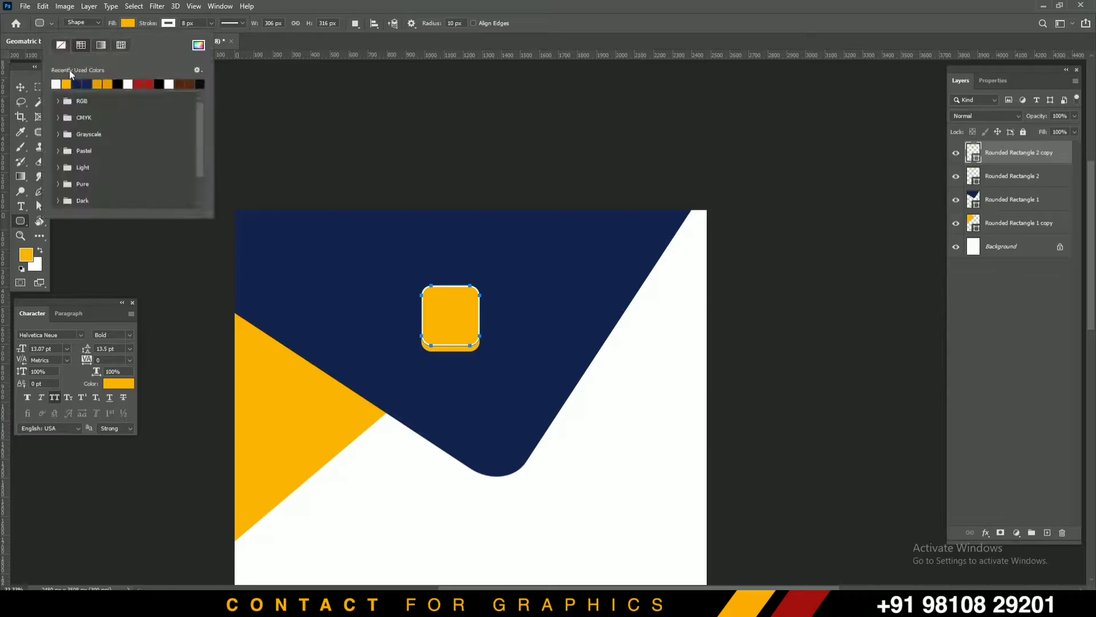
{"action": "left_click", "coordinate": [22, 86]}
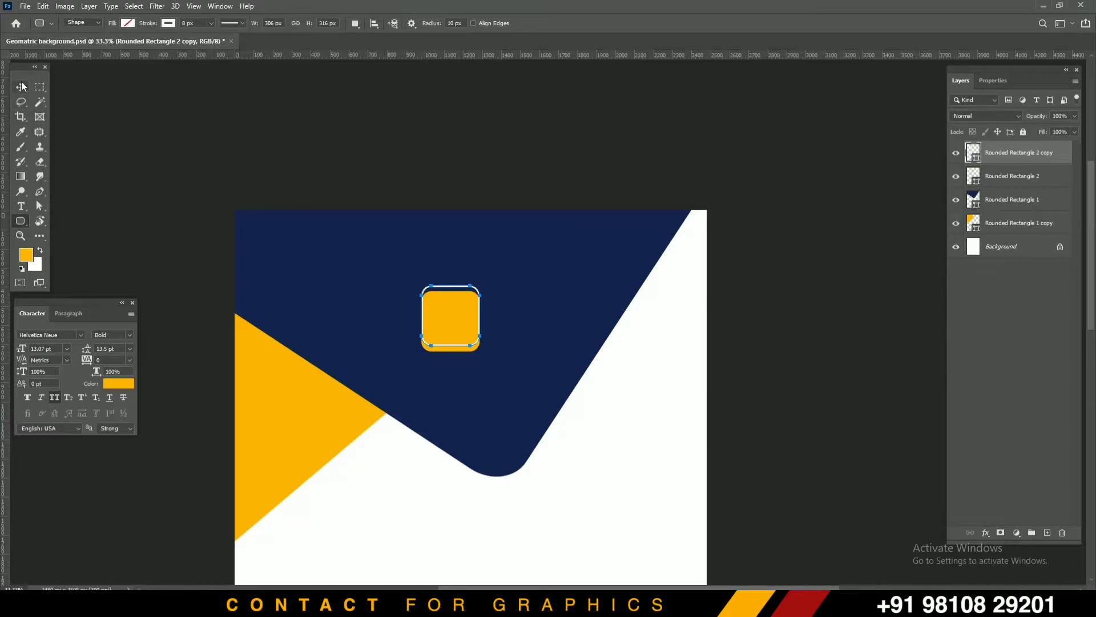
{"action": "key", "text": "ctrl+s"}
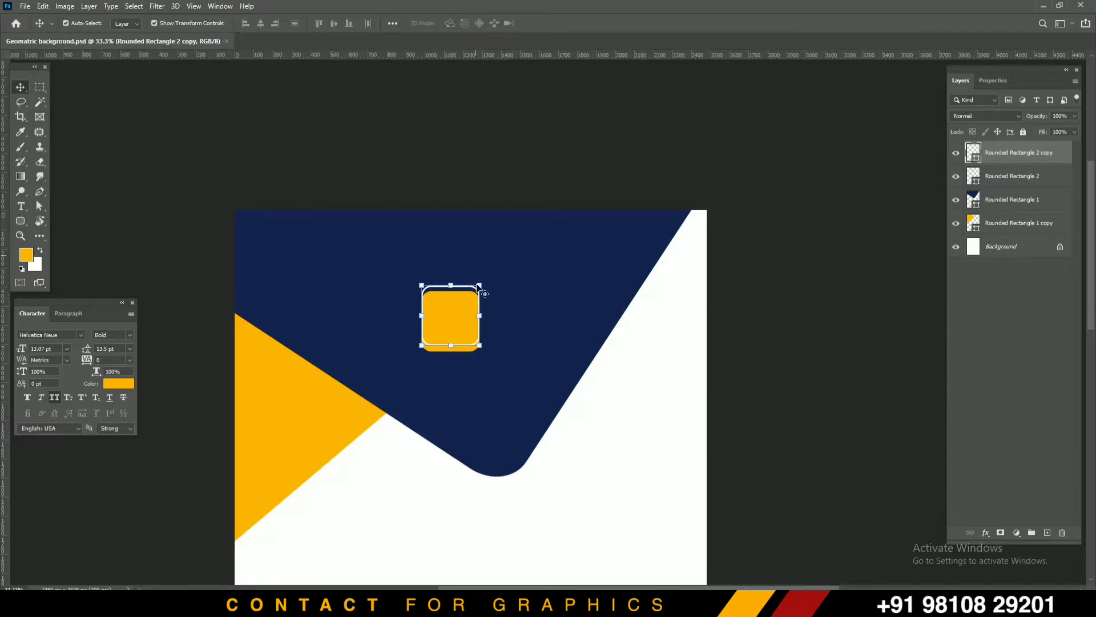
- Rotate the small orange rounded rectangle and its white outline together about 77° clockwise
{"action": "left_click", "coordinate": [1033, 177], "text": "shift"}
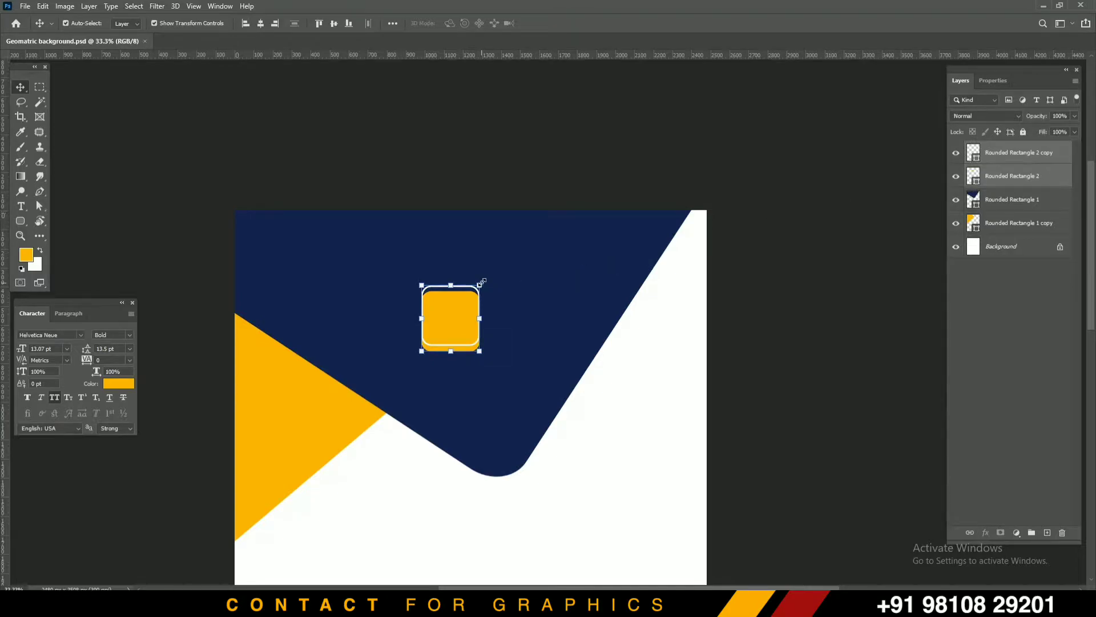
{"action": "left_click_drag", "start_coordinate": [486, 280], "coordinate": [486, 339]}
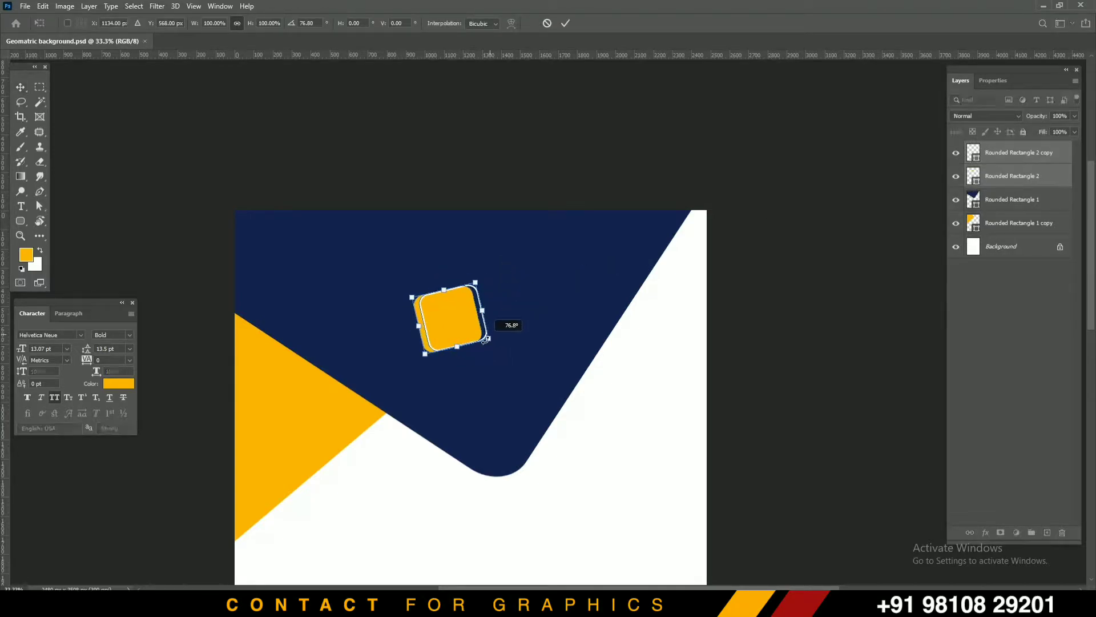
{"action": "key", "text": "Return"}
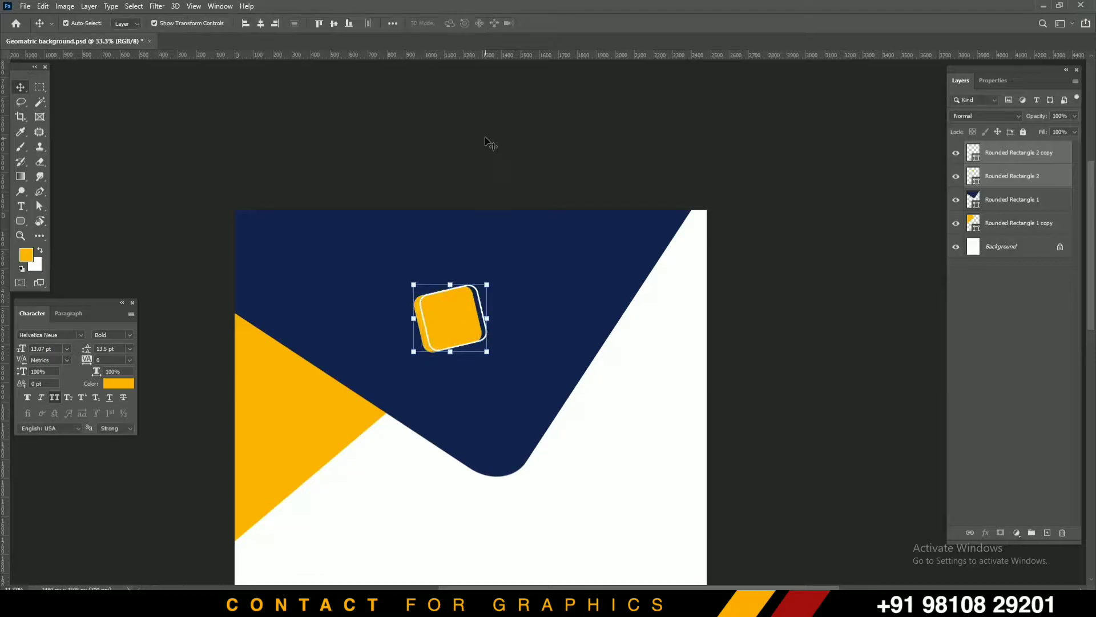
{"action": "left_click", "coordinate": [485, 136]}
- Nudge the white outline slightly left and about 30 px up from the small orange rounded rectangle, and save
{"action": "left_click", "coordinate": [479, 291]}
{"action": "left_click", "coordinate": [475, 290]}
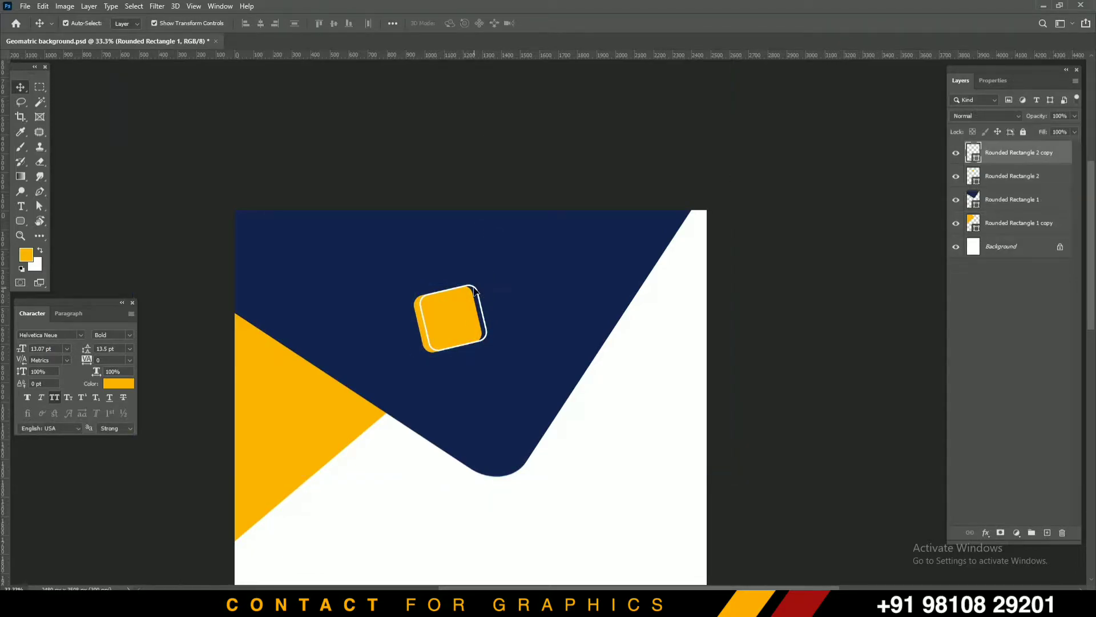
{"action": "key", "text": "shift+Left"}
{"action": "key", "text": "shift+Up"}
{"action": "key", "text": "shift+Up"}
{"action": "key", "text": "shift+Up"}
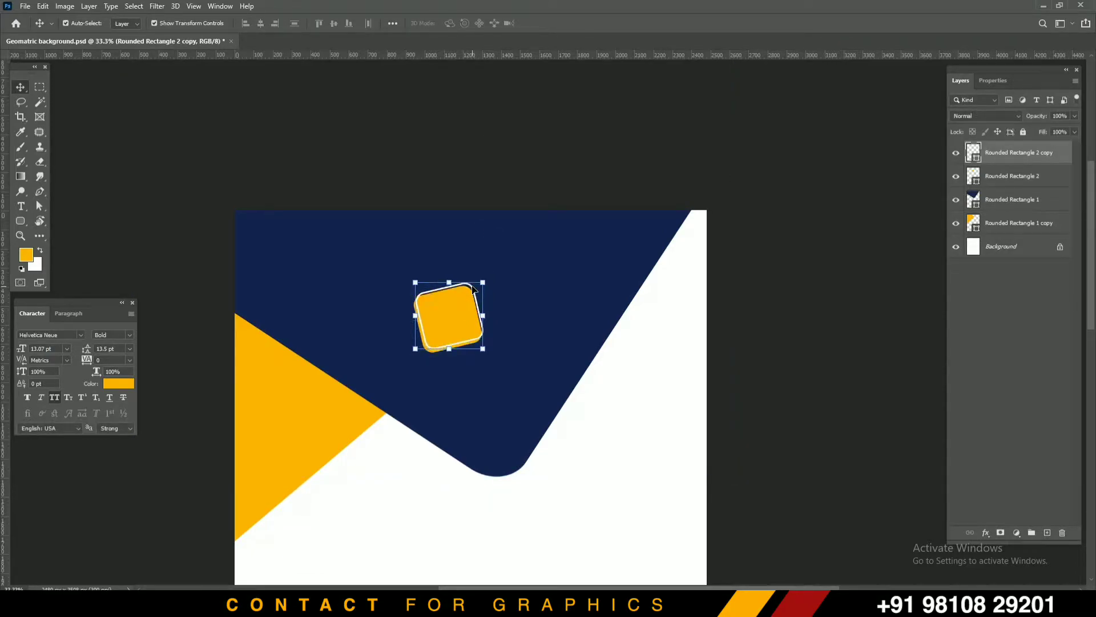
{"action": "left_click", "coordinate": [494, 159]}
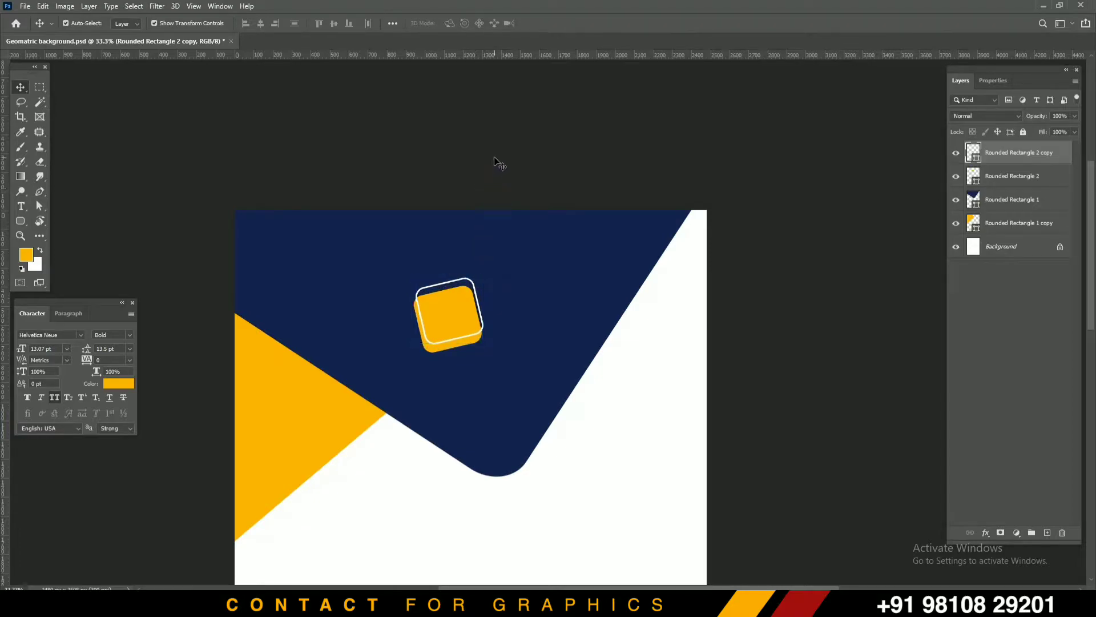
{"action": "key", "text": "ctrl+s"}
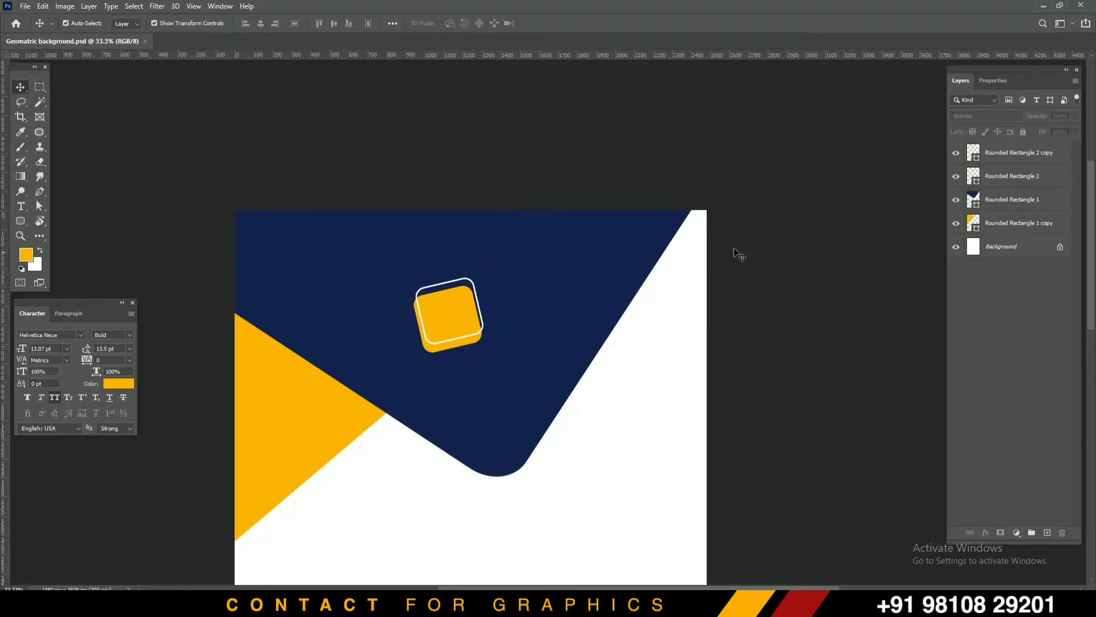
- Duplicate the small rectangle and its outline together, enlarge the copies to about 146%, and place them over the navy shape's lower corner
{"action": "left_click", "coordinate": [1046, 179]}
{"action": "left_click", "coordinate": [978, 161], "text": "shift"}
{"action": "left_click_drag", "start_coordinate": [411, 311], "coordinate": [560, 266]}
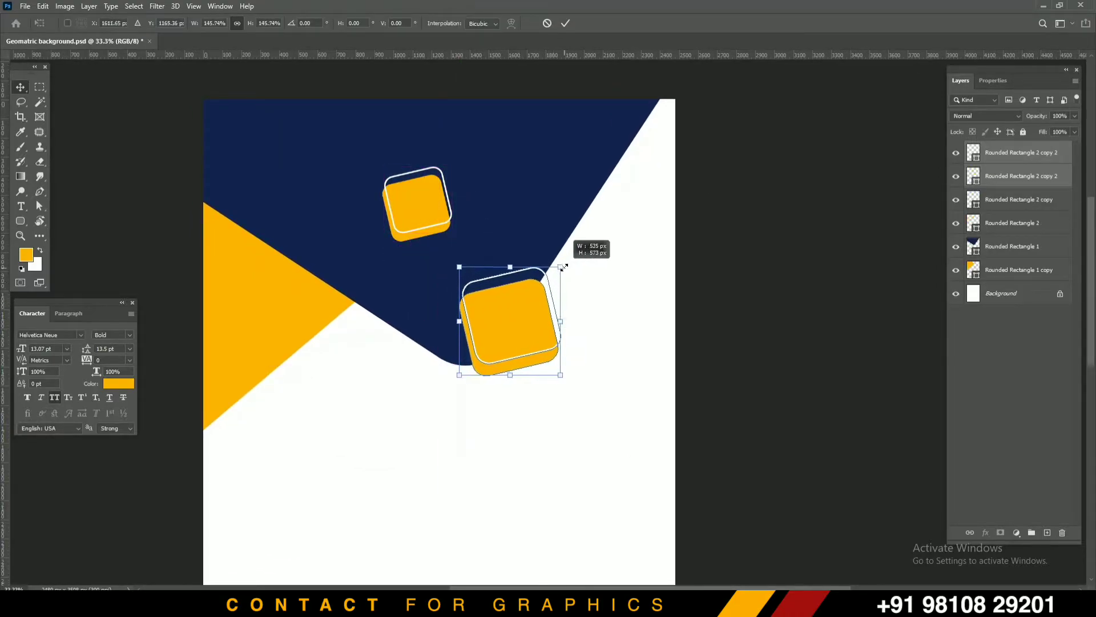
{"action": "left_click_drag", "start_coordinate": [513, 345], "coordinate": [526, 334]}
{"action": "key", "text": "Return"}
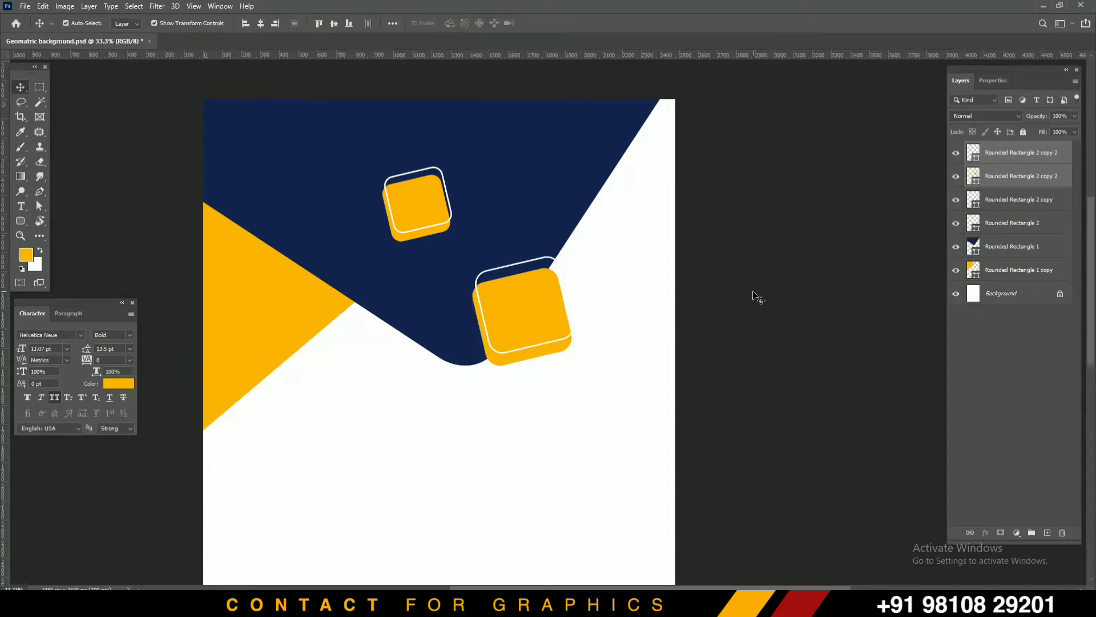
{"action": "left_click", "coordinate": [755, 297]}
- Fill the enlarged orange rounded rectangle with the navy sampled from the large shape
{"action": "left_click", "coordinate": [522, 359]}
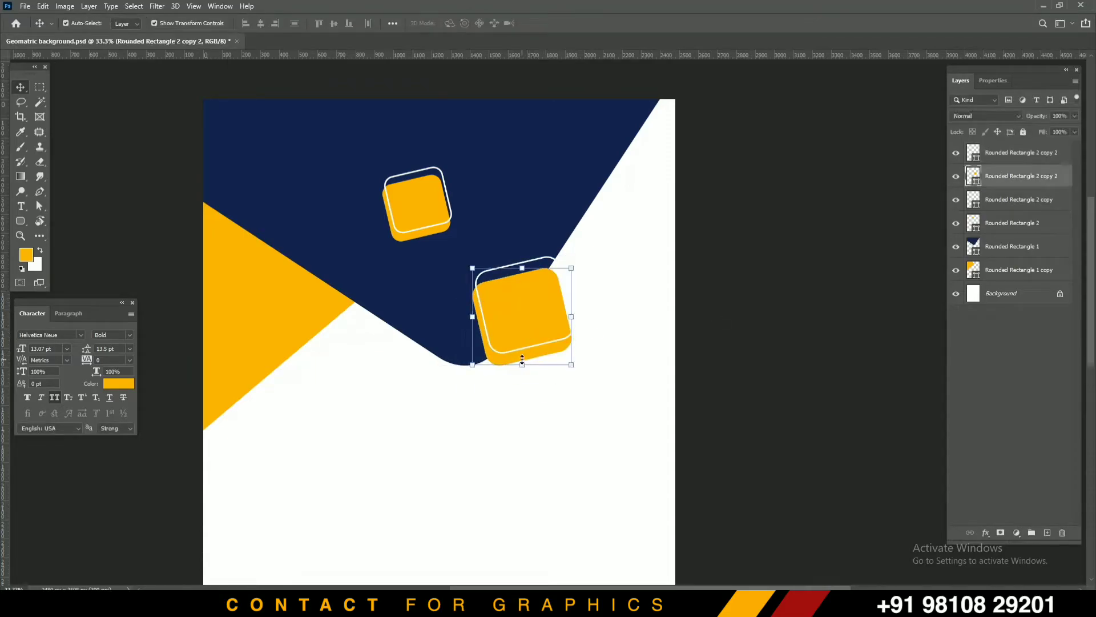
{"action": "left_click", "coordinate": [26, 255]}
{"action": "left_click", "coordinate": [313, 227]}
{"action": "left_click", "coordinate": [982, 392]}
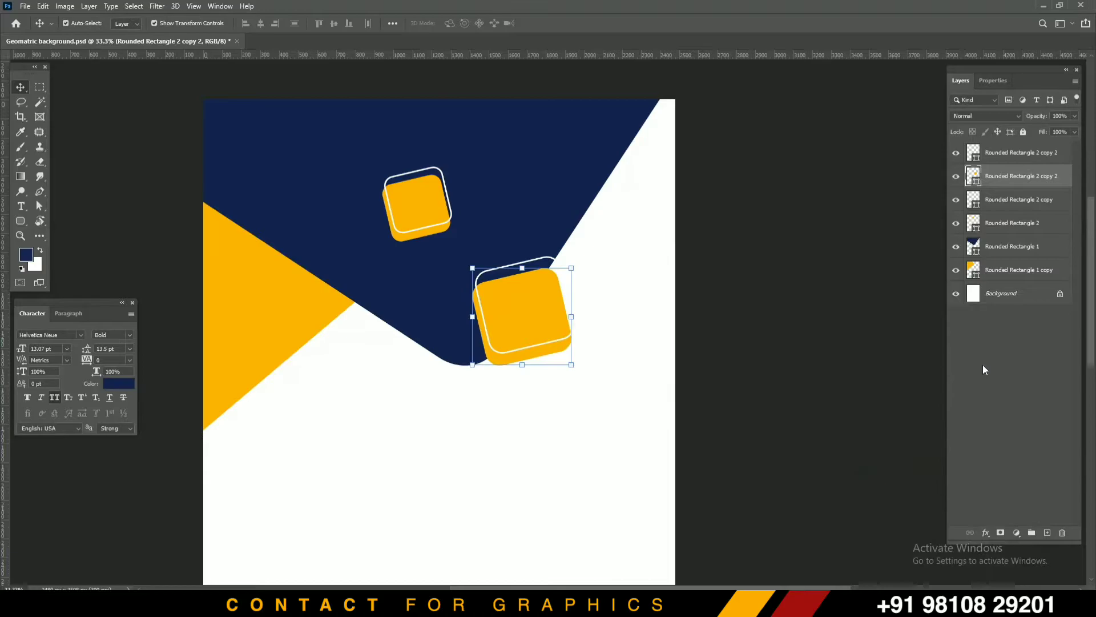
{"action": "key", "text": "alt+BackSpace"}
{"action": "left_click", "coordinate": [856, 271]}
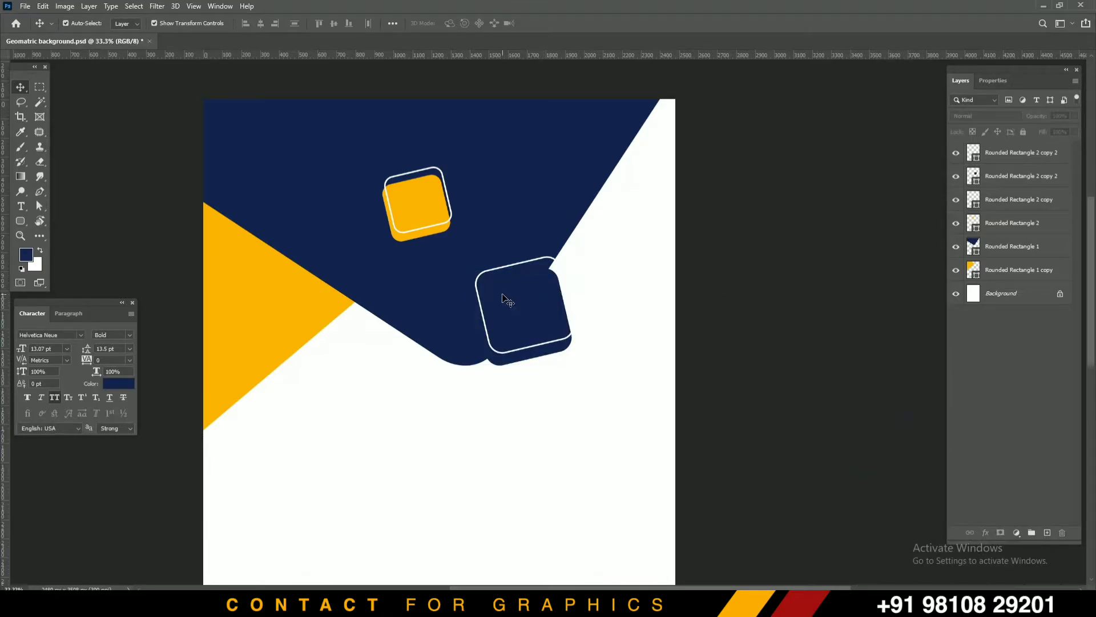
- Change the stroke of the enlarged white outline to orange
{"action": "left_click", "coordinate": [490, 278]}
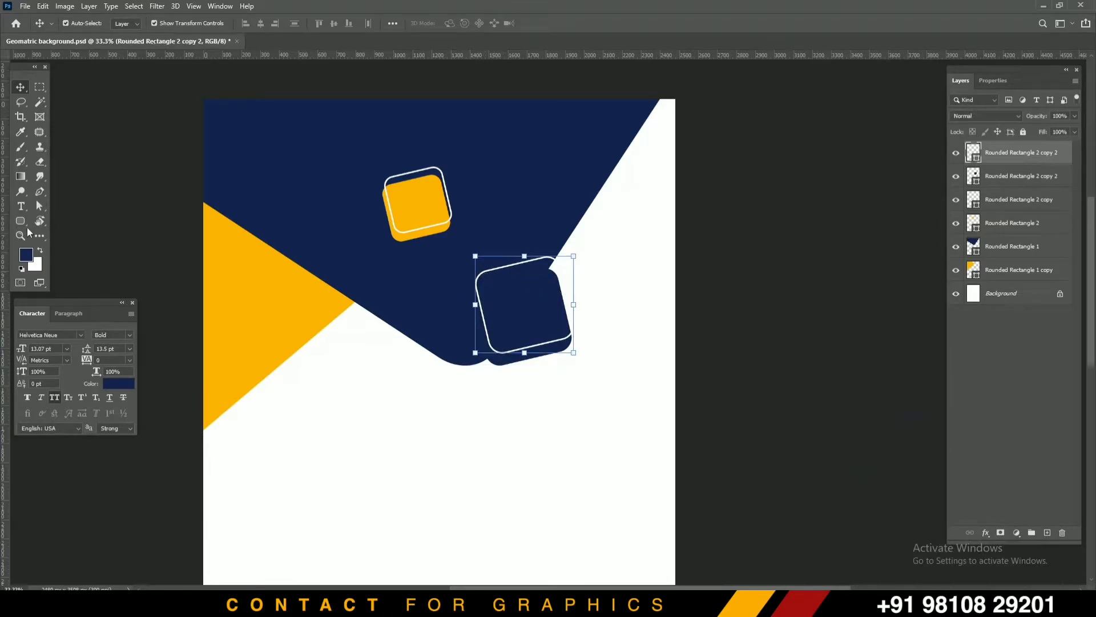
{"action": "left_click", "coordinate": [40, 221]}
{"action": "left_click", "coordinate": [21, 221]}
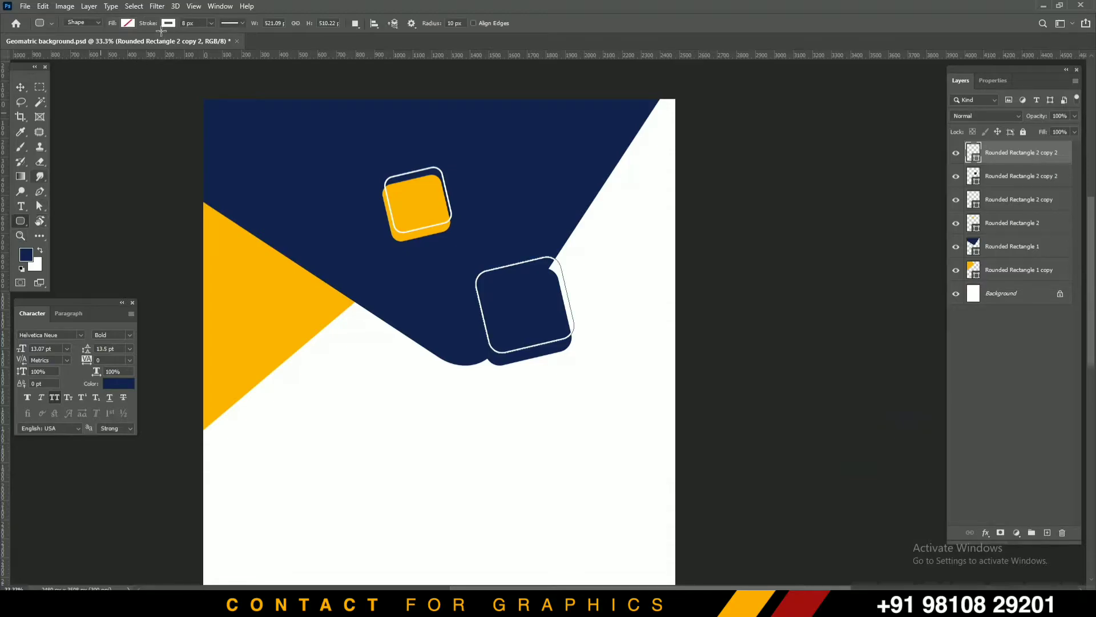
{"action": "left_click", "coordinate": [168, 23]}
{"action": "left_click", "coordinate": [129, 84]}
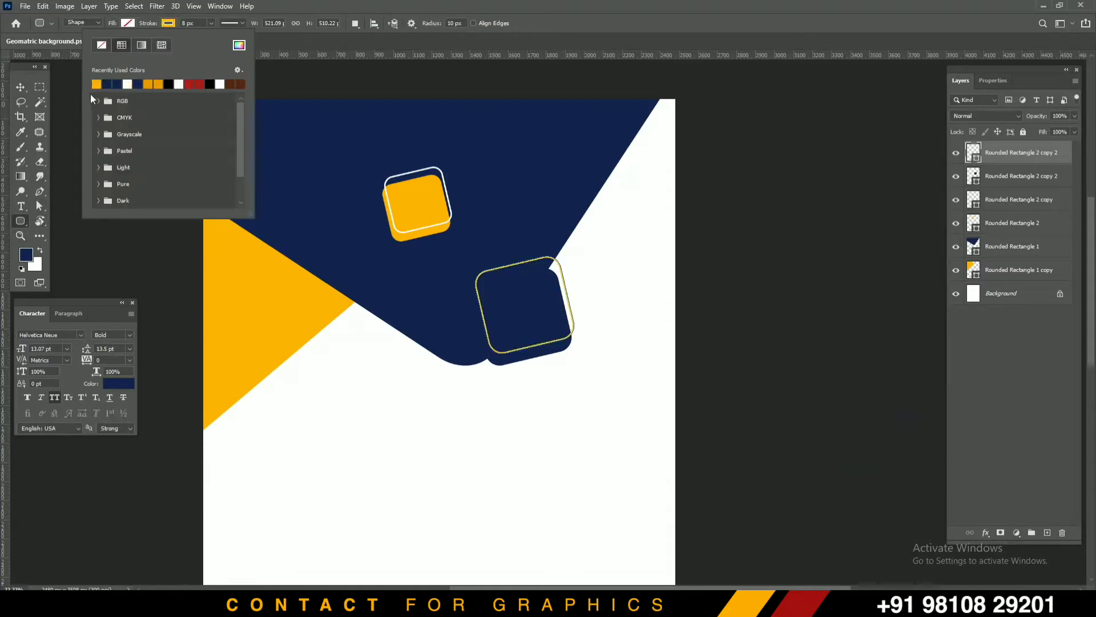
{"action": "left_click", "coordinate": [21, 86]}
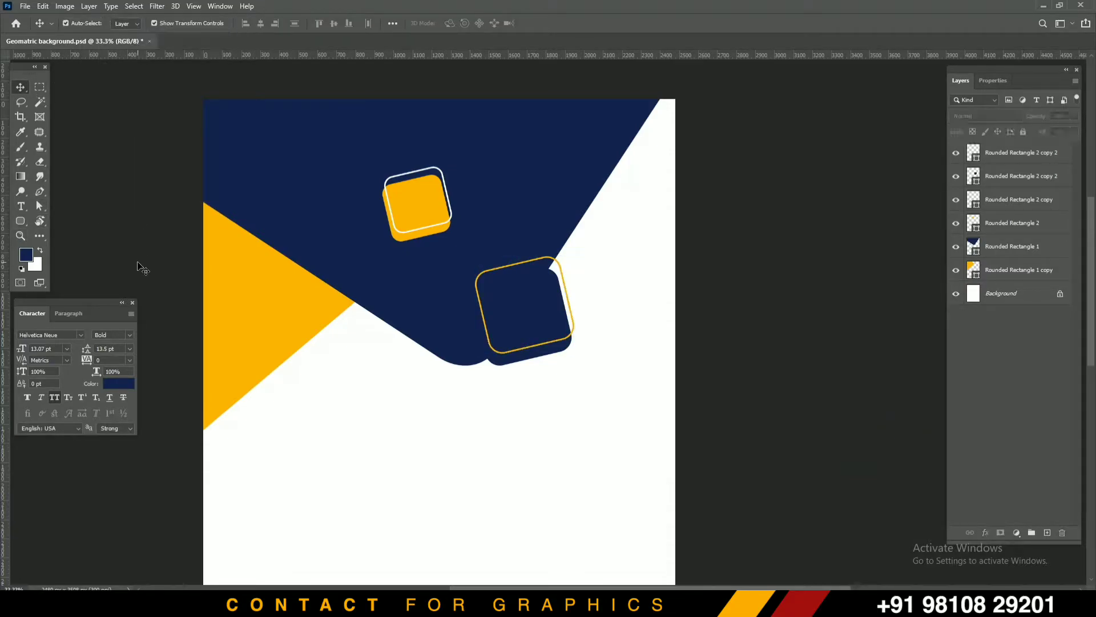
- Add a black drop shadow to the enlarged navy rectangle with 100% opacity, 12 px distance, 2% spread and 44 px size, and save
{"action": "left_click", "coordinate": [540, 303]}
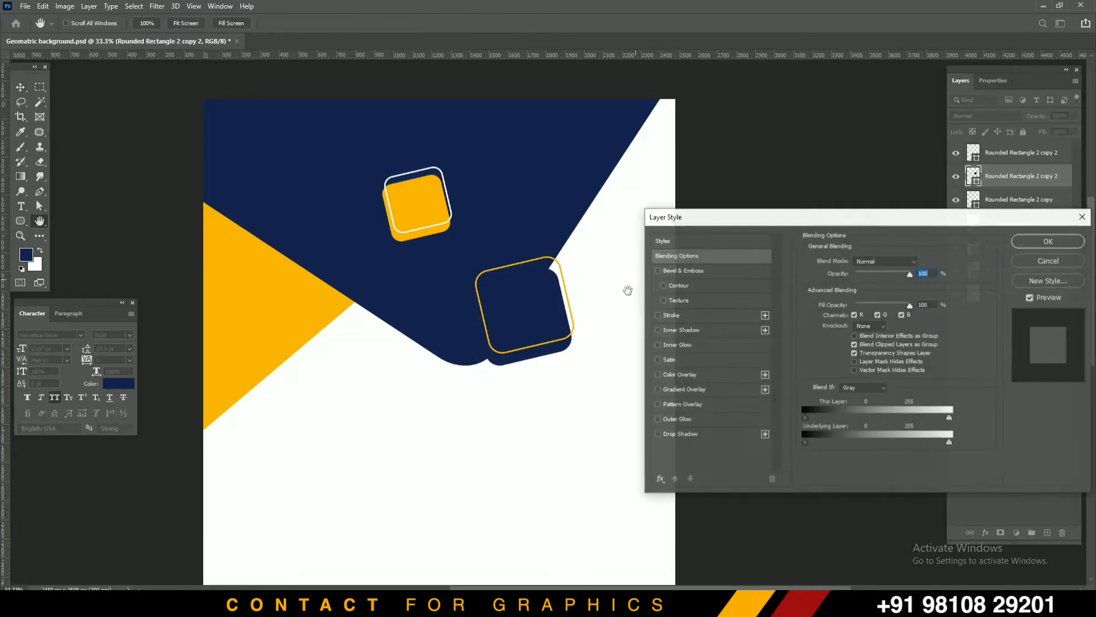
{"action": "left_click", "coordinate": [694, 435]}
{"action": "left_click_drag", "start_coordinate": [545, 345], "coordinate": [553, 316]}
{"action": "left_click_drag", "start_coordinate": [867, 277], "coordinate": [903, 277]}
{"action": "left_click_drag", "start_coordinate": [584, 328], "coordinate": [555, 331]}
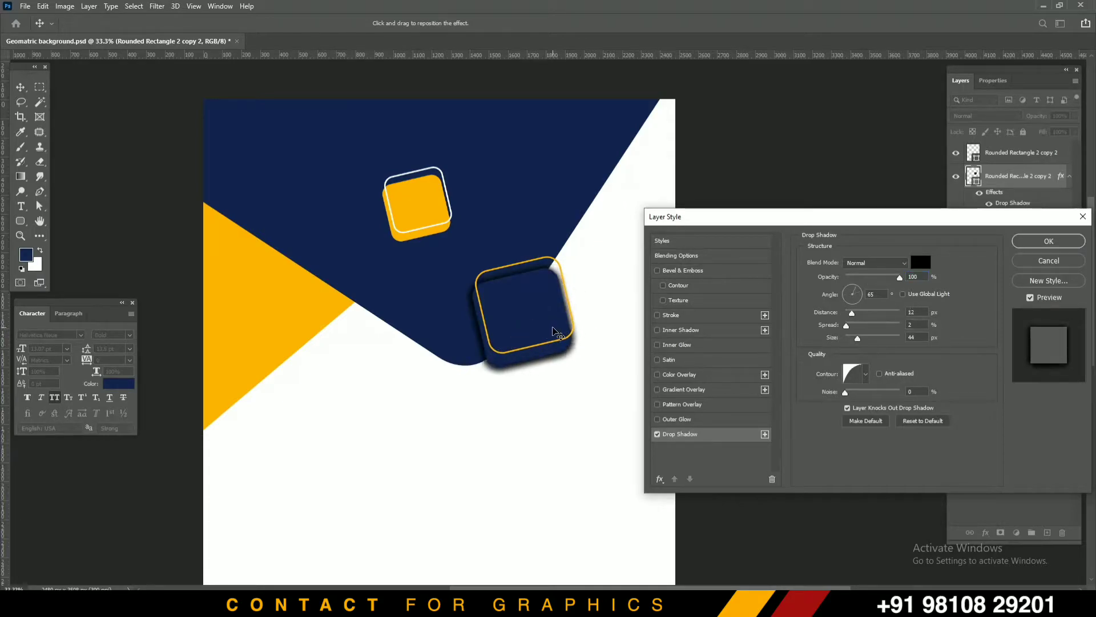
{"action": "left_click", "coordinate": [1049, 241]}
{"action": "key", "text": "ctrl+s"}
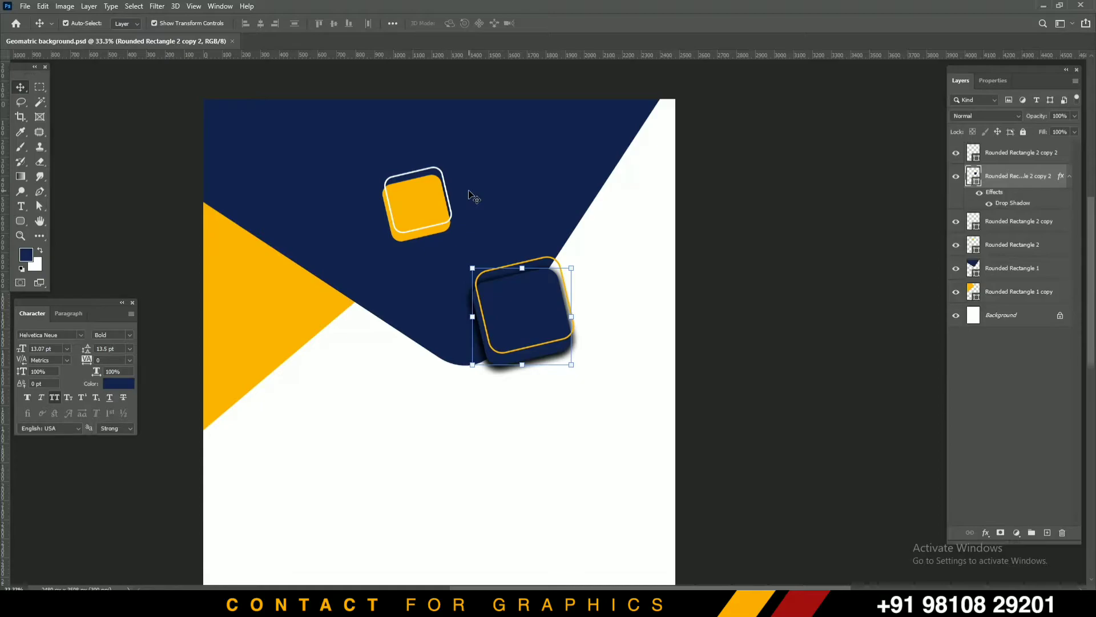
- Duplicate the large orange shape, rotate the copy and place it at the page's right edge behind the navy shape, and save
{"action": "left_click", "coordinate": [258, 284]}
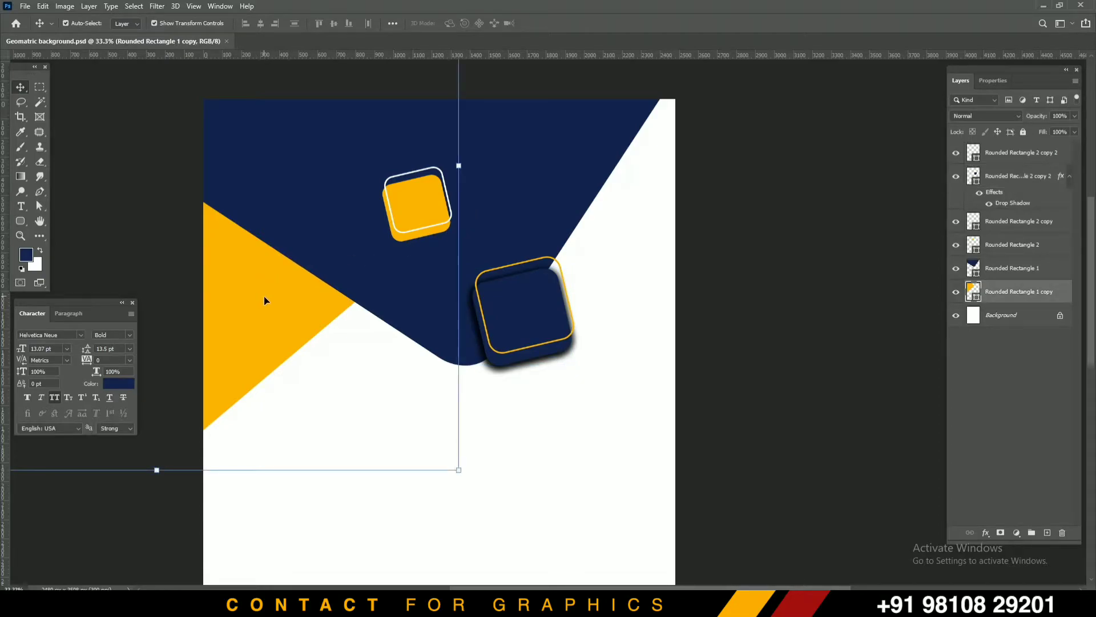
{"action": "left_click_drag", "start_coordinate": [262, 293], "coordinate": [722, 213]}
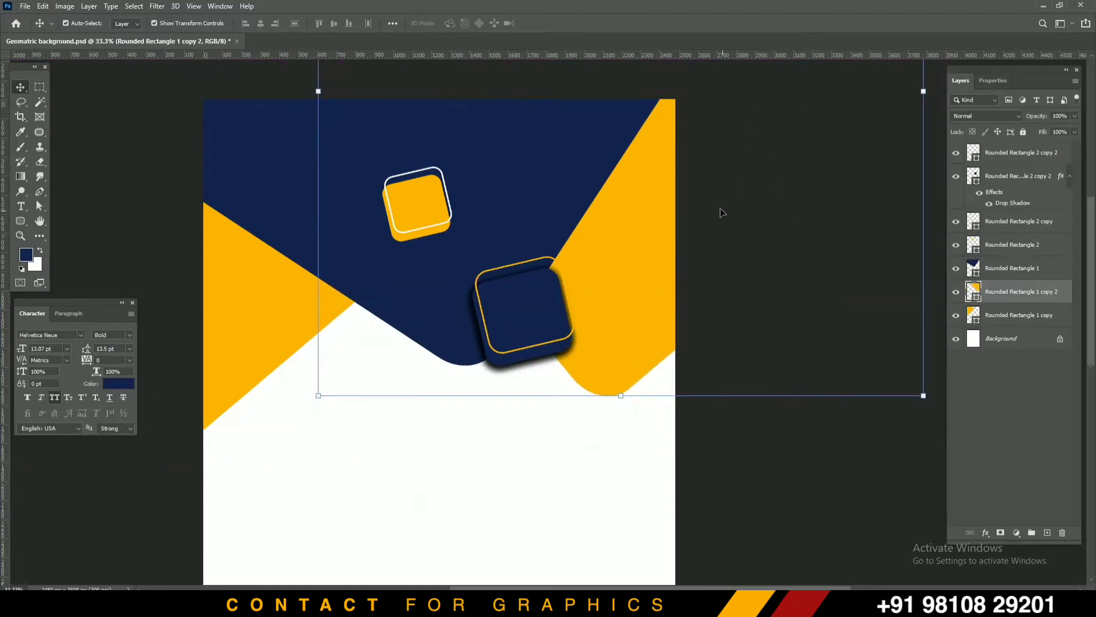
{"action": "scroll", "coordinate": [871, 130], "scroll_direction": "down", "scroll_amount": 1}
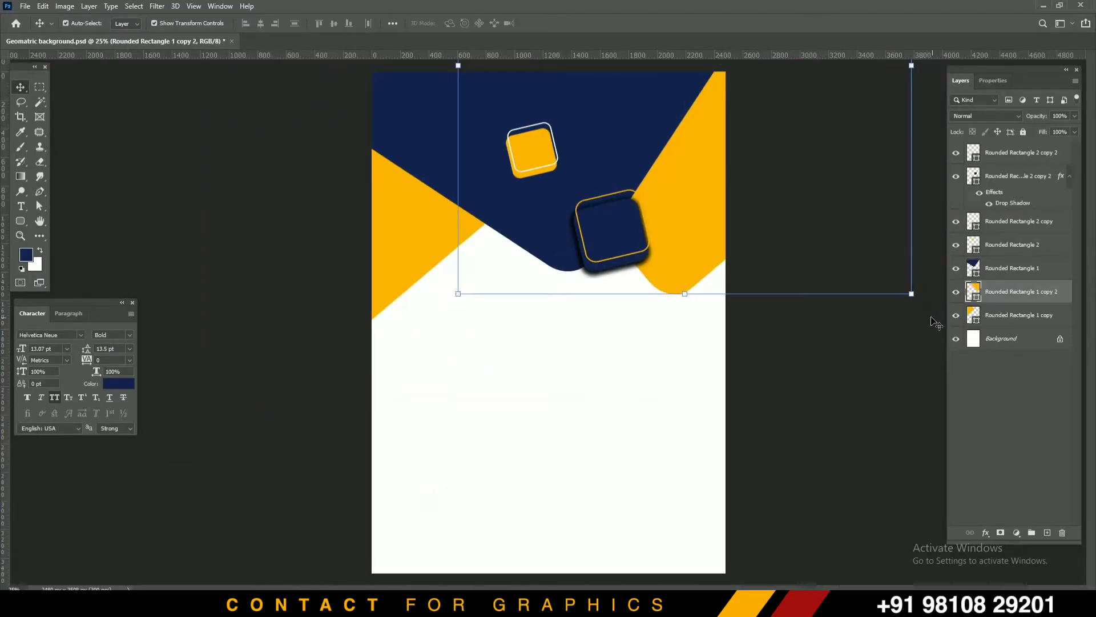
{"action": "left_click_drag", "start_coordinate": [921, 303], "coordinate": [522, 274]}
{"action": "left_click_drag", "start_coordinate": [714, 208], "coordinate": [831, 190]}
{"action": "key", "text": "Return"}
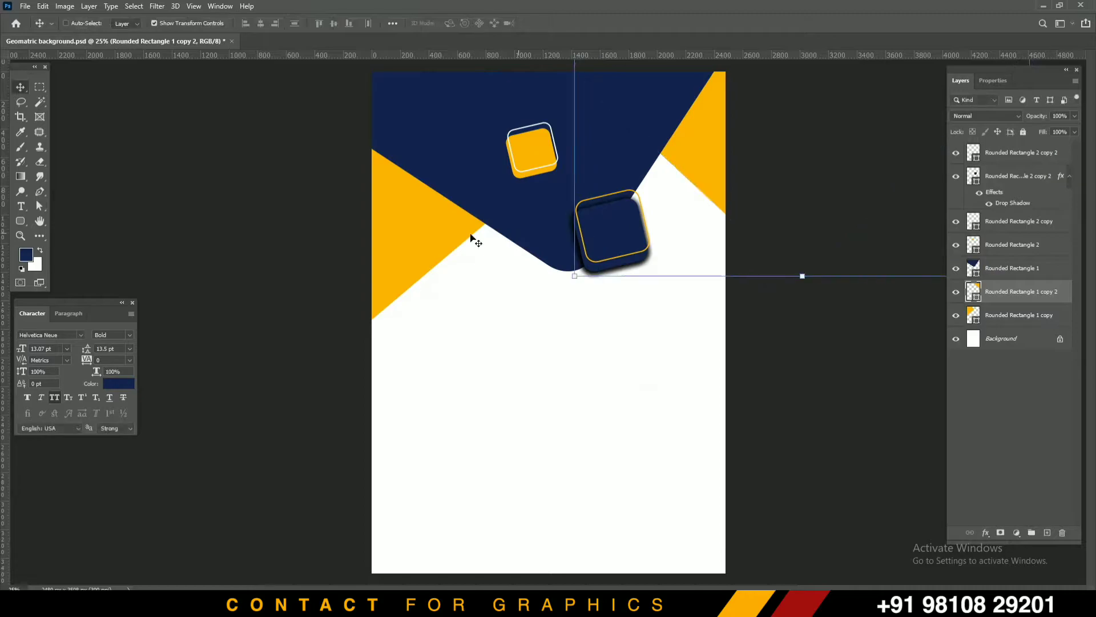
{"action": "key", "text": "ctrl+s"}
{"action": "left_click", "coordinate": [249, 215]}
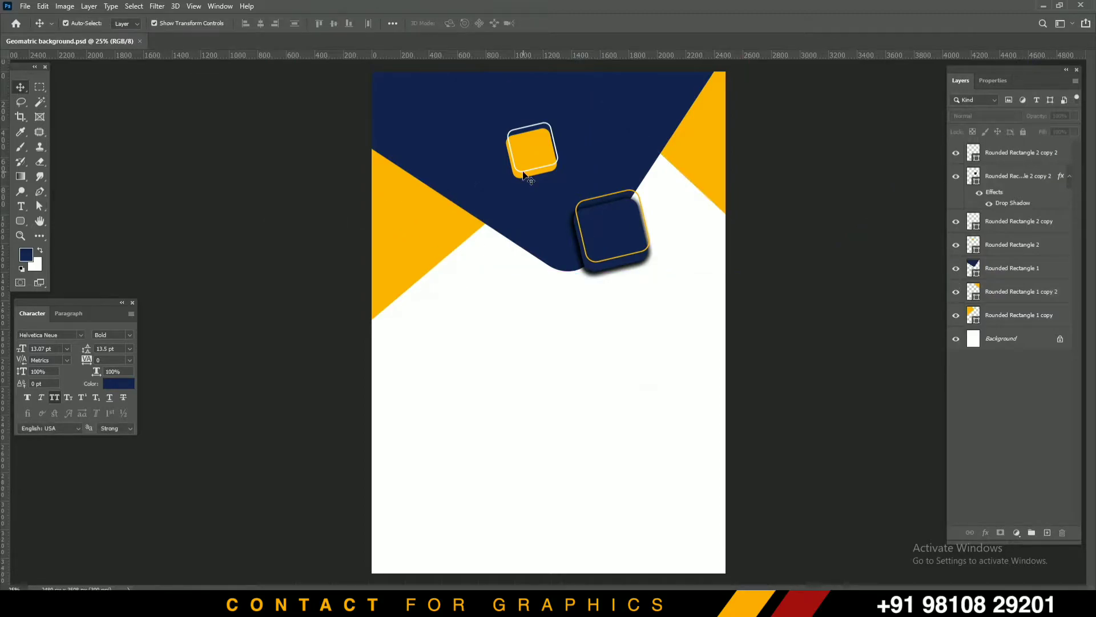
- Bring the right-hand orange shape in front of the navy shape, move it further into the page's upper-right corner, and save
{"action": "key", "text": "ctrl+plus"}
{"action": "left_click_drag", "start_coordinate": [738, 135], "coordinate": [712, 284]}
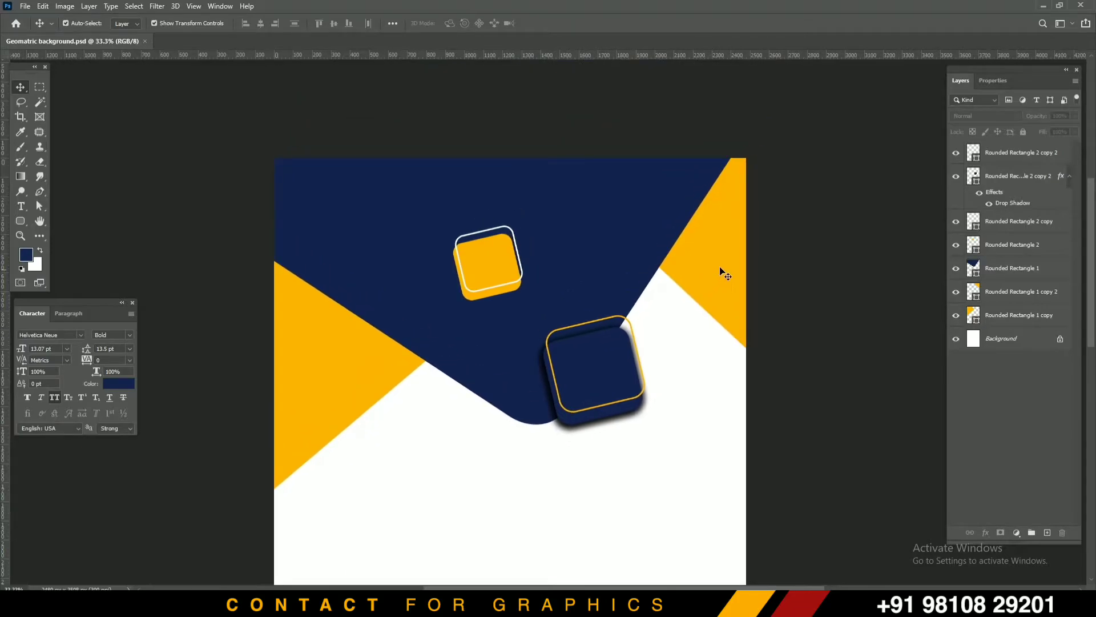
{"action": "left_click", "coordinate": [727, 273]}
{"action": "key", "text": "ctrl+bracketright"}
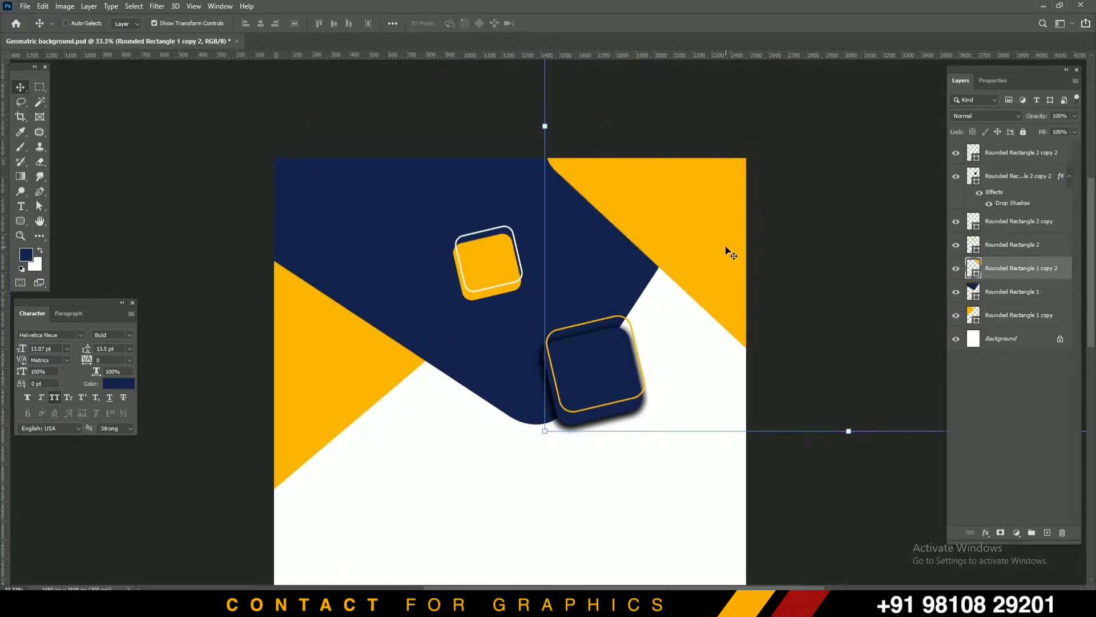
{"action": "left_click_drag", "start_coordinate": [719, 249], "coordinate": [721, 222]}
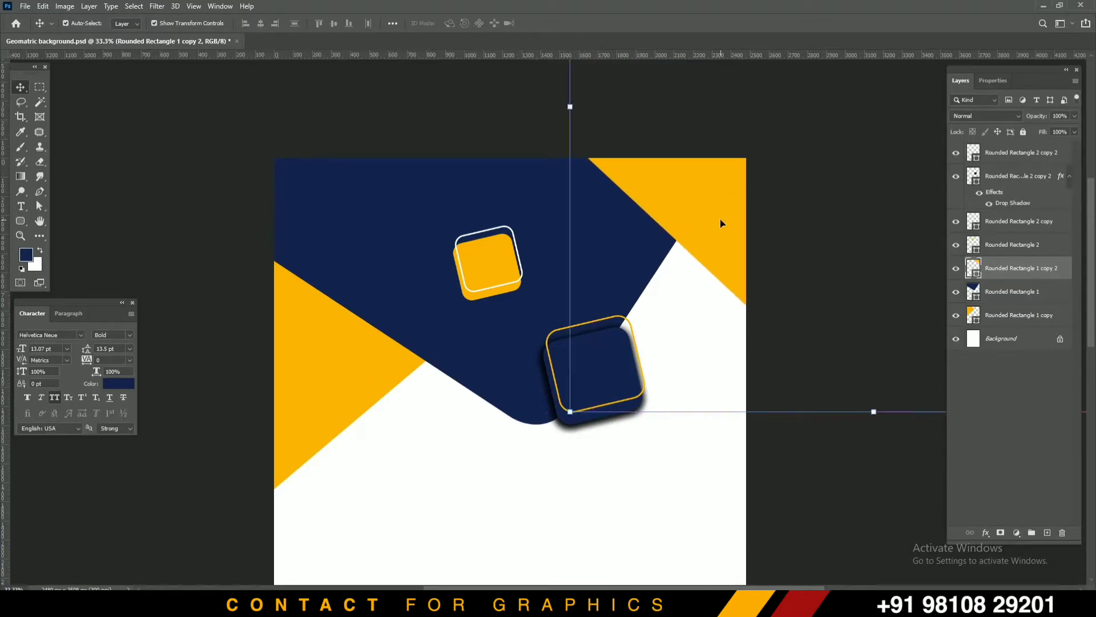
{"action": "left_click", "coordinate": [156, 229]}
{"action": "key", "text": "ctrl+s"}
- Draw a narrow vertical white rectangle about 39 by 2297 px from the navy shape down the page
{"action": "left_click", "coordinate": [21, 223]}
{"action": "right_click", "coordinate": [20, 222]}
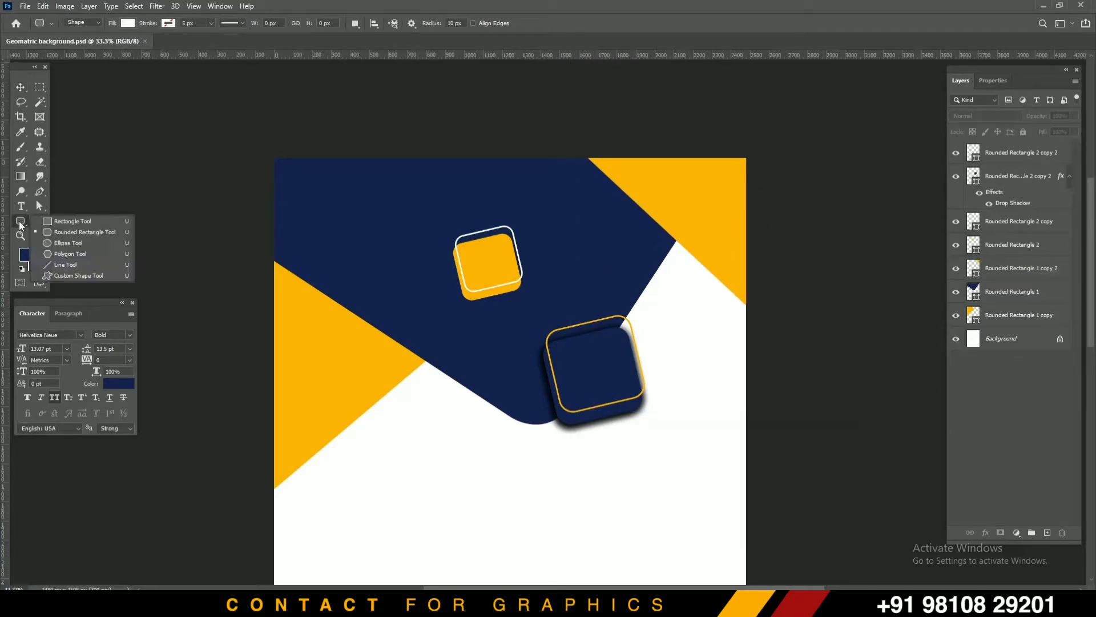
{"action": "left_click", "coordinate": [46, 221]}
{"action": "left_click_drag", "start_coordinate": [372, 186], "coordinate": [380, 568]}
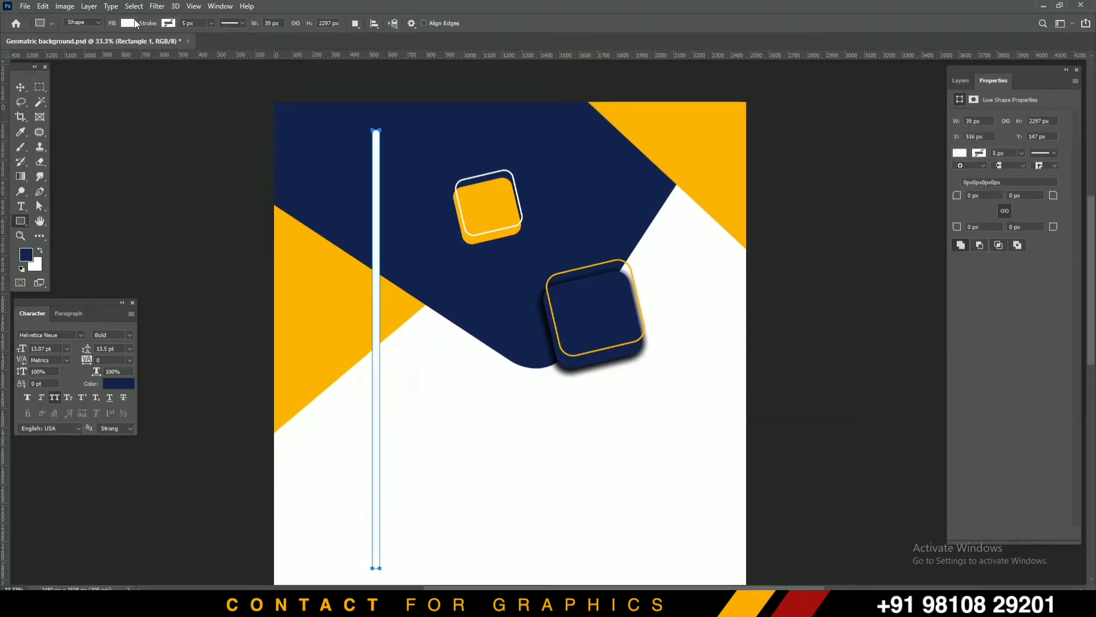
- Recolour the thin white stripe with the orange #feb300 sampled from the left-hand shape
{"action": "left_click", "coordinate": [24, 86]}
{"action": "left_click", "coordinate": [27, 255]}
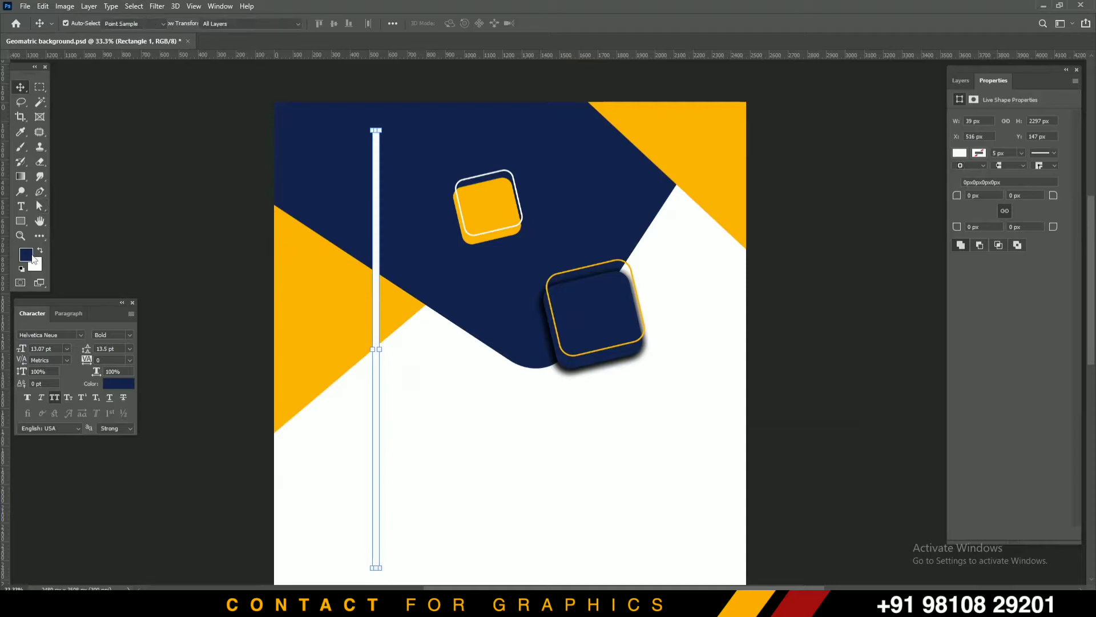
{"action": "left_click", "coordinate": [320, 266]}
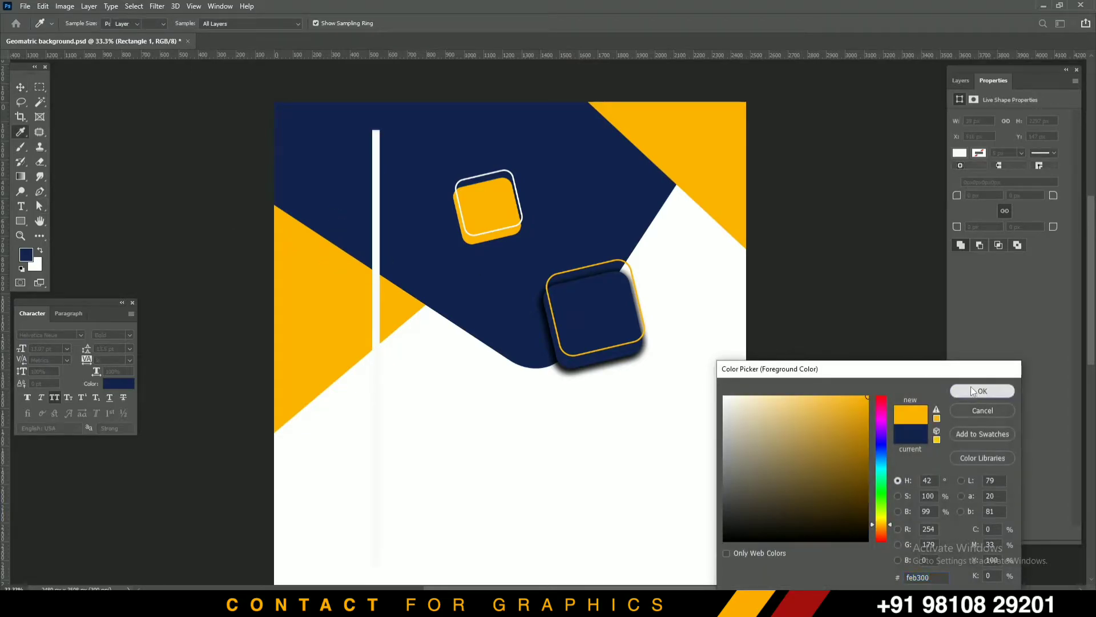
{"action": "left_click", "coordinate": [971, 389]}
- Rotate the orange stripe about 51° and lay it diagonally across the navy shape between the two orange shapes, and save
{"action": "left_click_drag", "start_coordinate": [389, 121], "coordinate": [527, 253]}
{"action": "left_click_drag", "start_coordinate": [593, 221], "coordinate": [597, 210]}
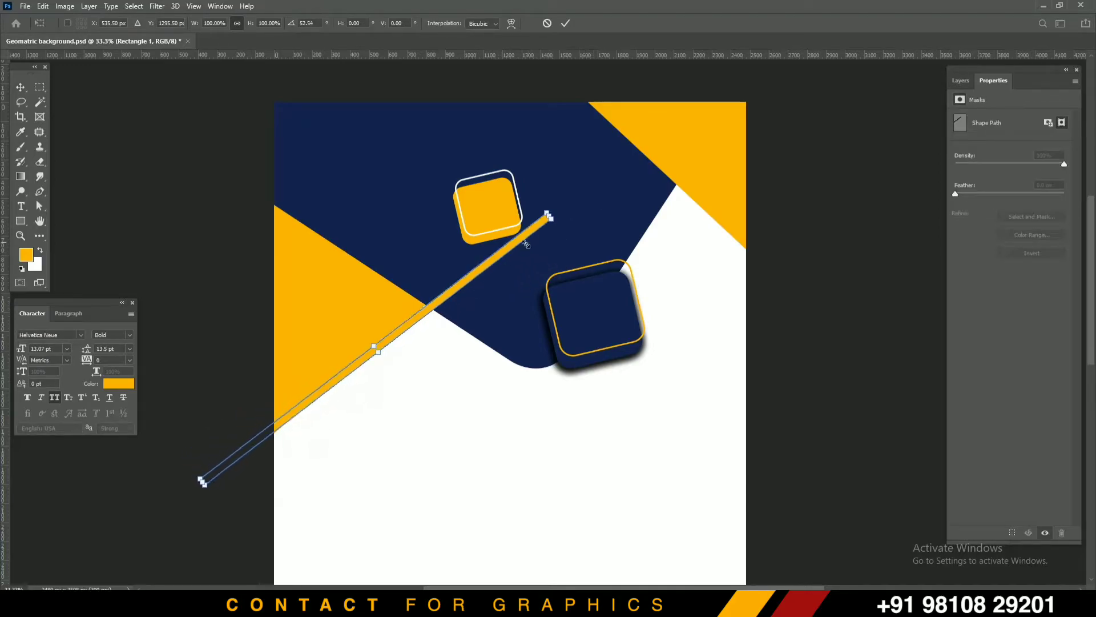
{"action": "left_click_drag", "start_coordinate": [507, 248], "coordinate": [603, 170]}
{"action": "left_click_drag", "start_coordinate": [665, 200], "coordinate": [664, 193]}
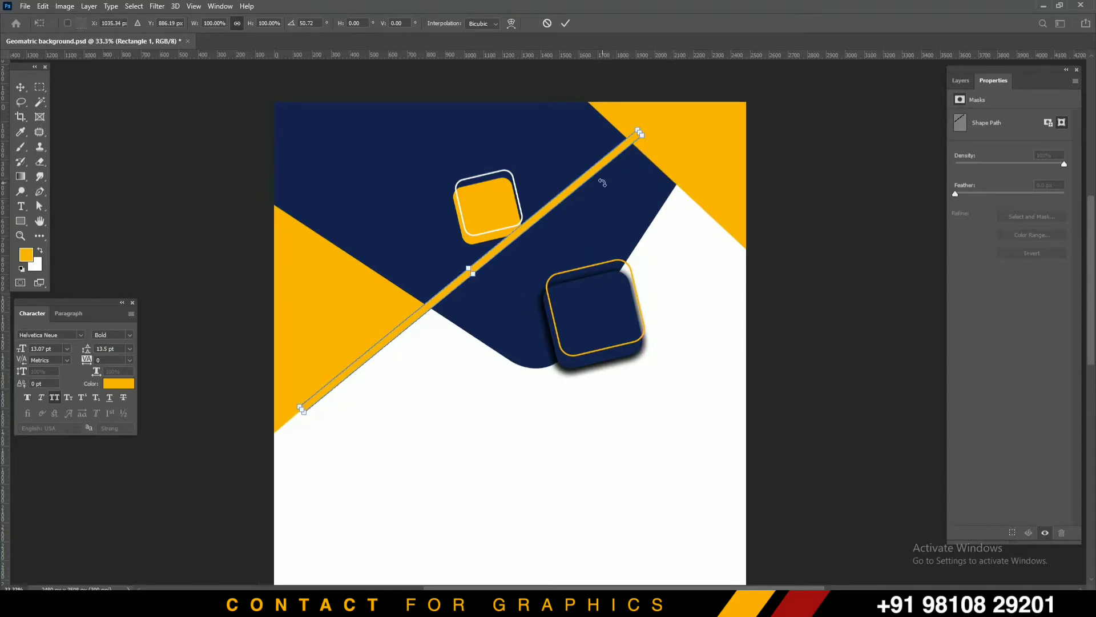
{"action": "left_click_drag", "start_coordinate": [586, 179], "coordinate": [604, 164]}
{"action": "key", "text": "Return"}
{"action": "left_click", "coordinate": [201, 174]}
{"action": "key", "text": "ctrl+s"}
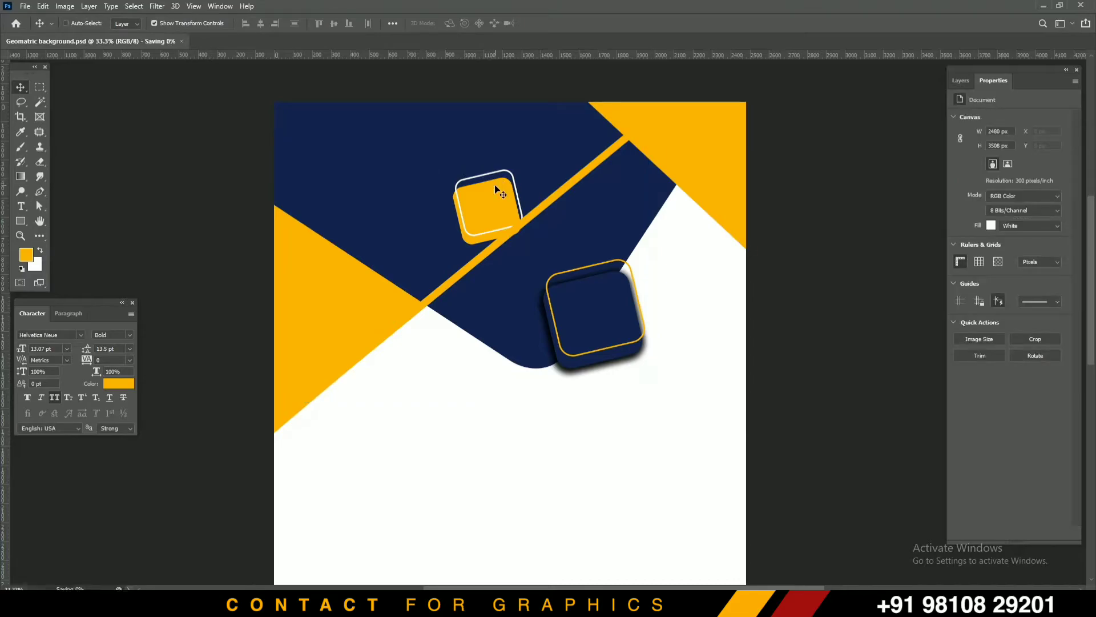
- Move the small orange square and its white outline down onto the diagonal stripe, and save
{"action": "left_click", "coordinate": [493, 206]}
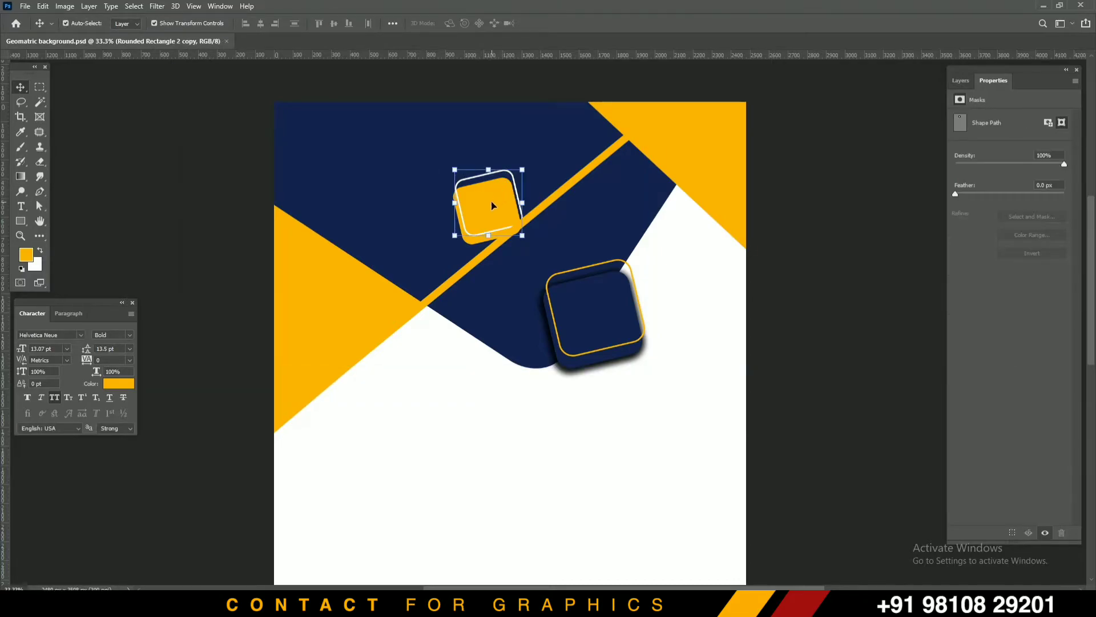
{"action": "left_click_drag", "start_coordinate": [494, 207], "coordinate": [499, 239]}
{"action": "left_click", "coordinate": [135, 214]}
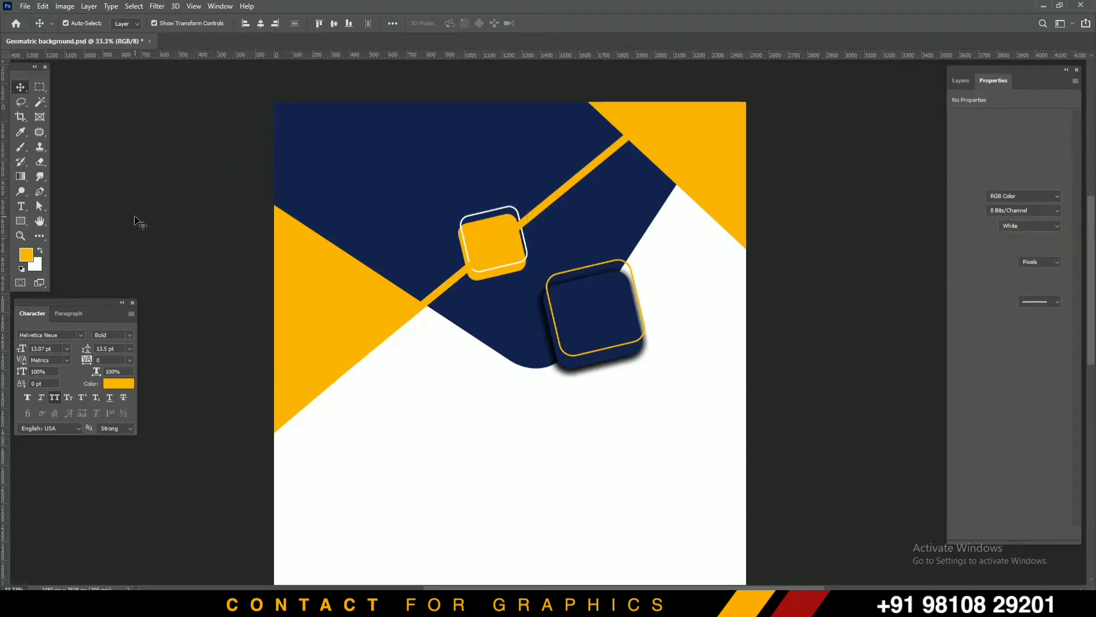
{"action": "key", "text": "ctrl+s"}
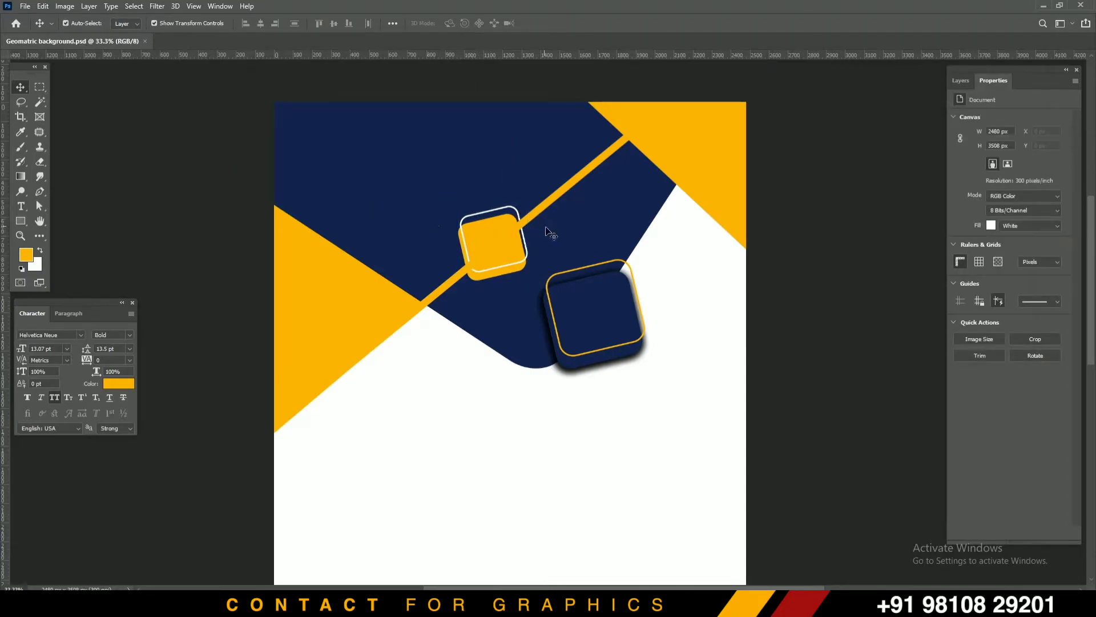
{"action": "left_click", "coordinate": [502, 240]}
{"action": "left_click_drag", "start_coordinate": [504, 237], "coordinate": [510, 155]}
{"action": "key", "text": "ctrl+z"}
- Duplicate the small orange square without its outline, scale the copy to about 67% and place it above the original
{"action": "left_click", "coordinate": [504, 233]}
{"action": "left_click", "coordinate": [504, 229]}
{"action": "key", "text": "ctrl+j"}
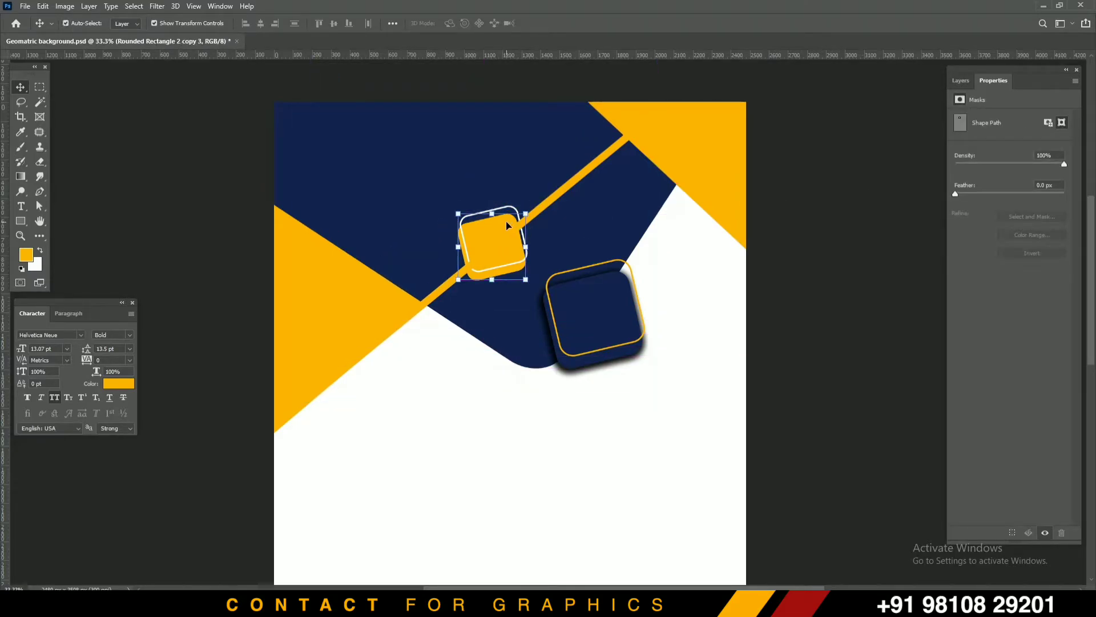
{"action": "key", "text": "ctrl+]"}
{"action": "key", "text": "ctrl+t"}
{"action": "left_click_drag", "start_coordinate": [503, 240], "coordinate": [538, 138]}
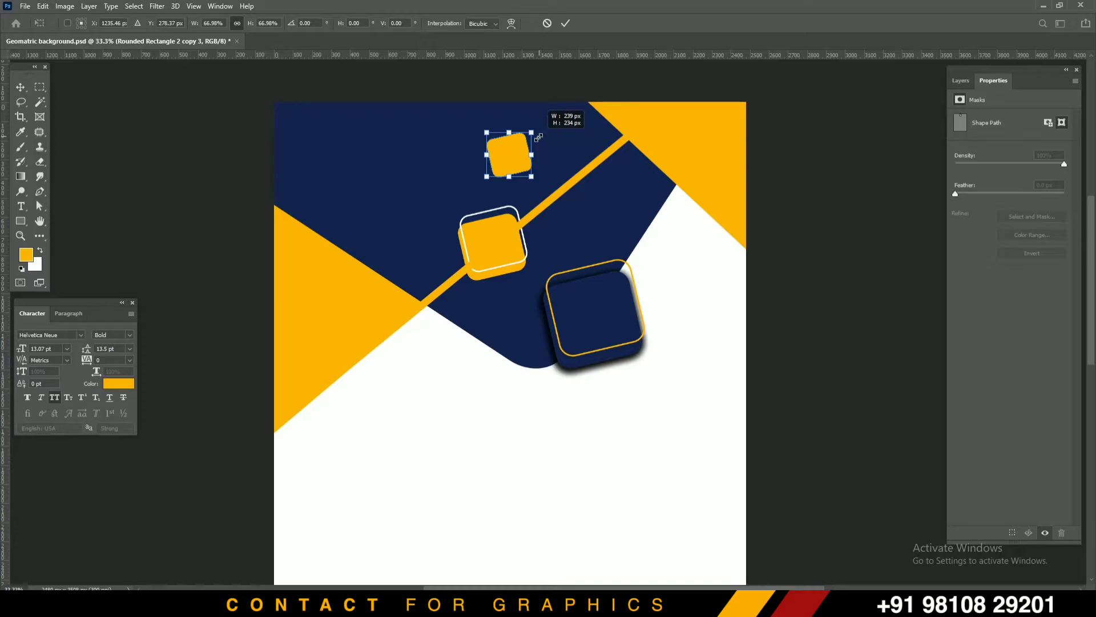
- Rotate the smaller orange square about 66° and move it right, just above the diagonal stripe, and save
{"action": "left_click_drag", "start_coordinate": [573, 140], "coordinate": [565, 200]}
{"action": "left_click_drag", "start_coordinate": [527, 150], "coordinate": [587, 140]}
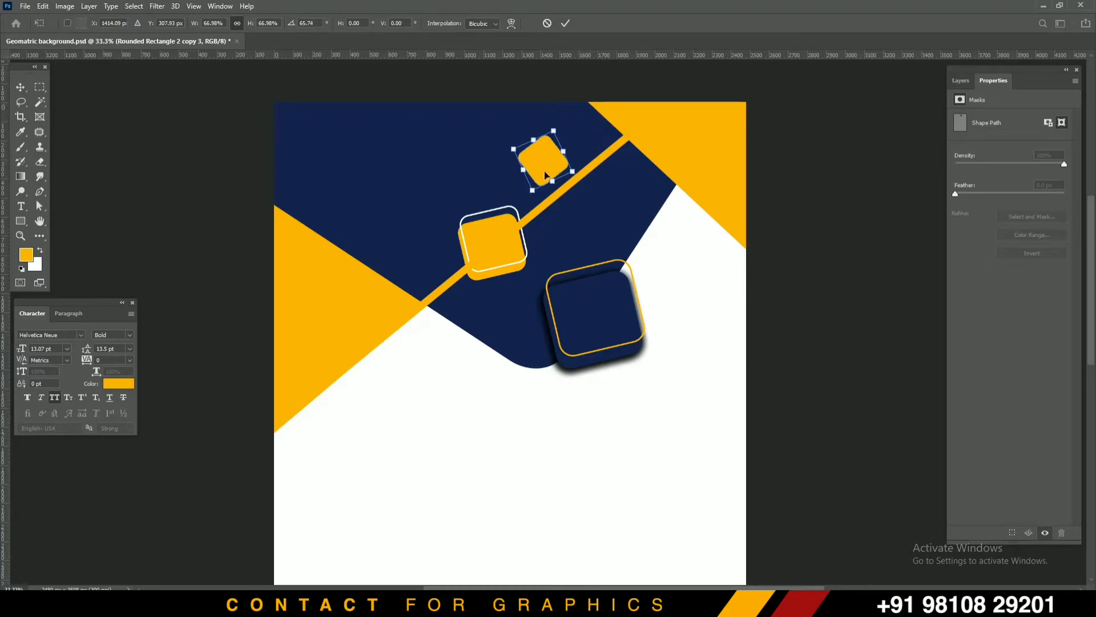
{"action": "key", "text": "ctrl+s"}
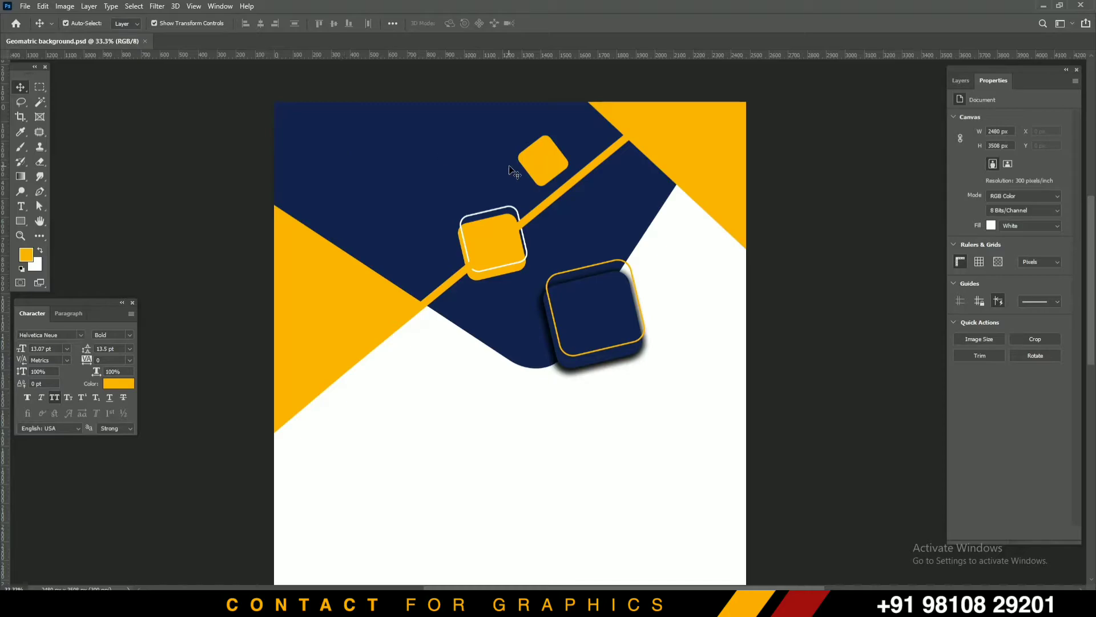
- Duplicate the small orange square with its white outline and place a reduced copy where the navy and right-hand orange shapes meet
{"action": "left_click", "coordinate": [507, 209]}
{"action": "left_click", "coordinate": [507, 206]}
{"action": "left_click", "coordinate": [492, 233], "text": "shift"}
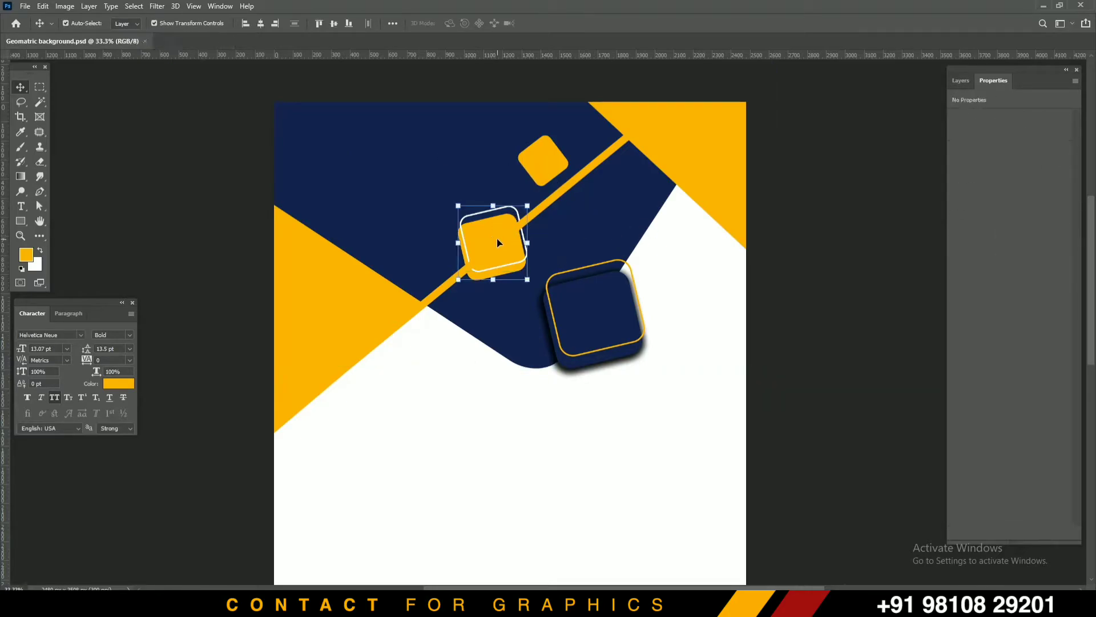
{"action": "left_click_drag", "start_coordinate": [492, 235], "coordinate": [680, 177]}
{"action": "left_click_drag", "start_coordinate": [719, 147], "coordinate": [669, 184]}
{"action": "key", "text": "Return"}
- Rotate the upper-right orange shape slightly clockwise and reposition it so its straight edge cuts diagonally across the page corner
{"action": "left_click_drag", "start_coordinate": [709, 139], "coordinate": [756, 228]}
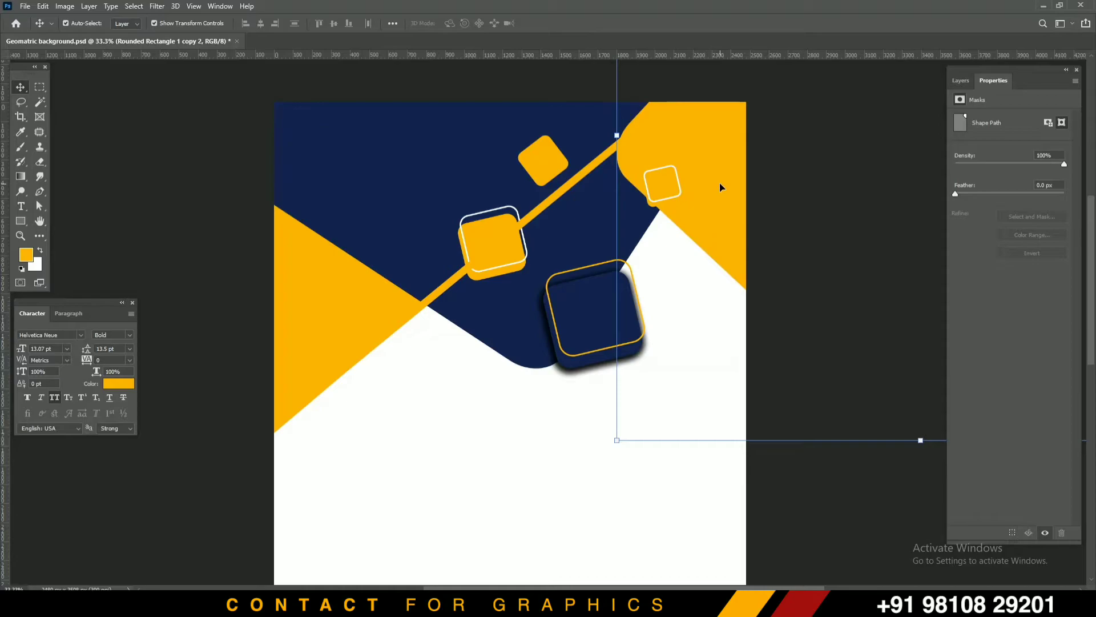
{"action": "key", "text": "ctrl+minus"}
{"action": "key", "text": "ctrl+minus"}
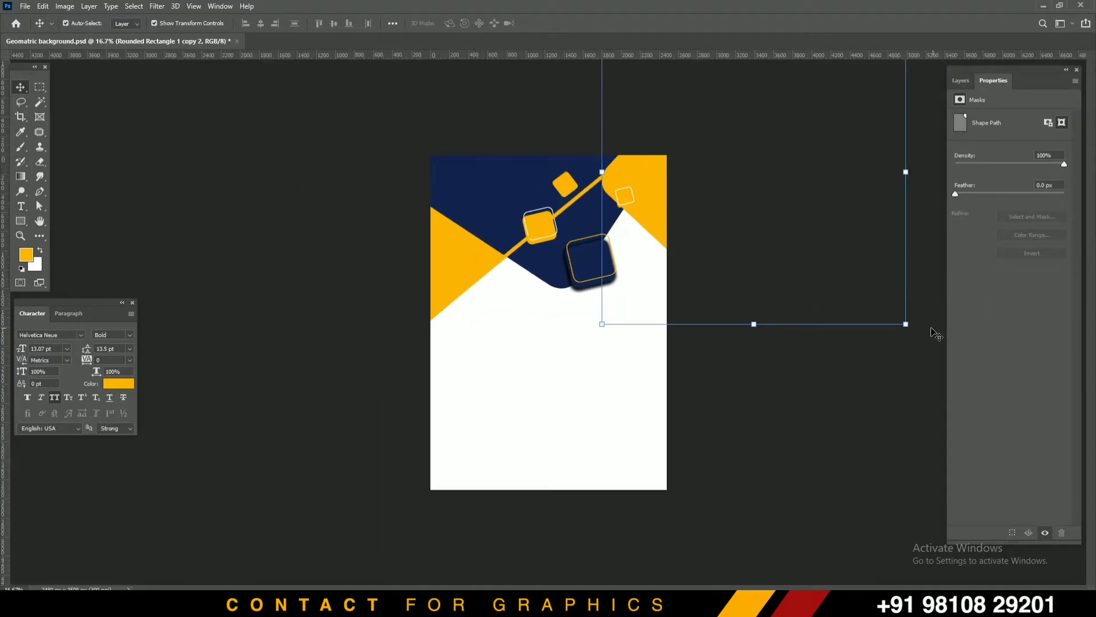
{"action": "left_click_drag", "start_coordinate": [915, 329], "coordinate": [887, 350]}
{"action": "left_click_drag", "start_coordinate": [790, 209], "coordinate": [797, 227]}
{"action": "key", "text": "Return"}
{"action": "left_click_drag", "start_coordinate": [671, 194], "coordinate": [622, 124]}
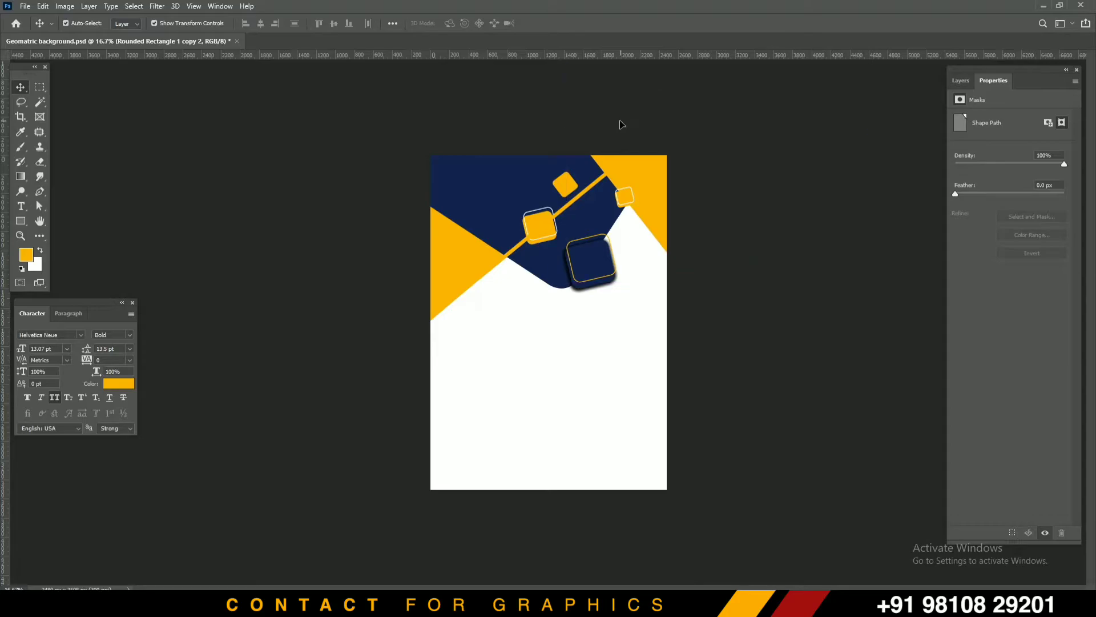
{"action": "left_click", "coordinate": [621, 124]}
- Move the reduced orange square together with its white outline up into the upper-right orange shape
{"action": "key", "text": "ctrl+plus"}
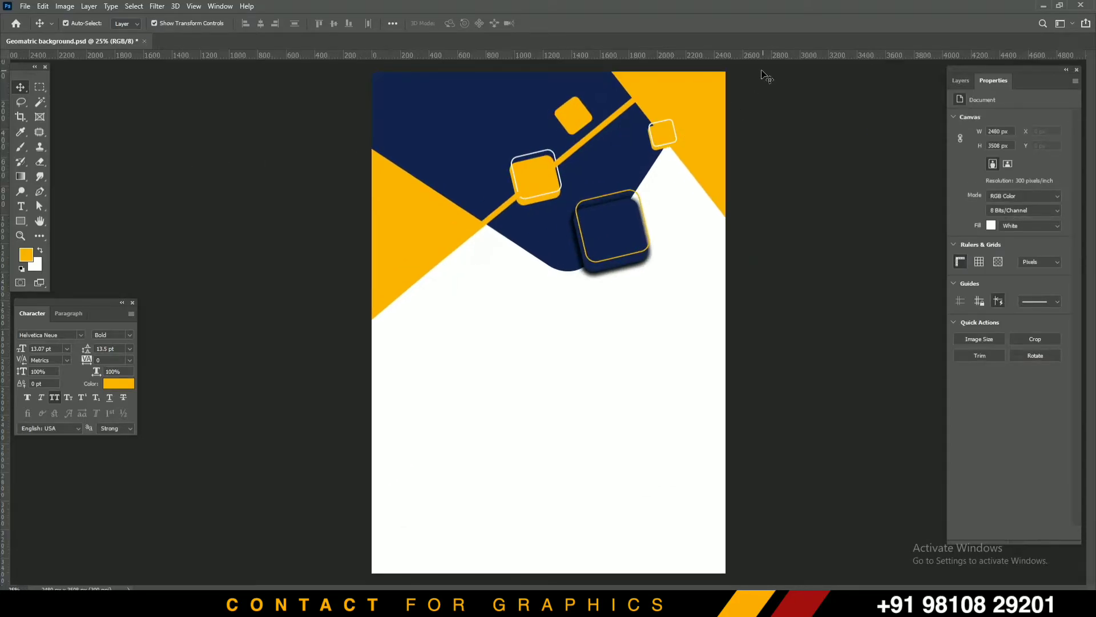
{"action": "key", "text": "ctrl+plus"}
{"action": "key", "text": "ctrl+plus"}
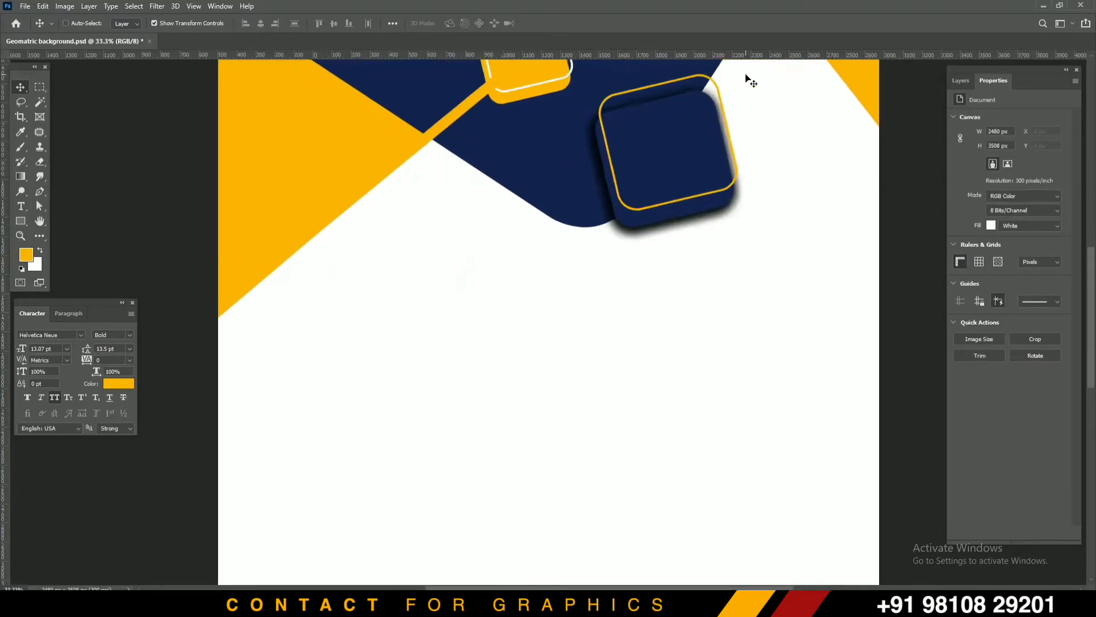
{"action": "left_click_drag", "start_coordinate": [811, 83], "coordinate": [671, 414]}
{"action": "left_click_drag", "start_coordinate": [715, 135], "coordinate": [570, 304]}
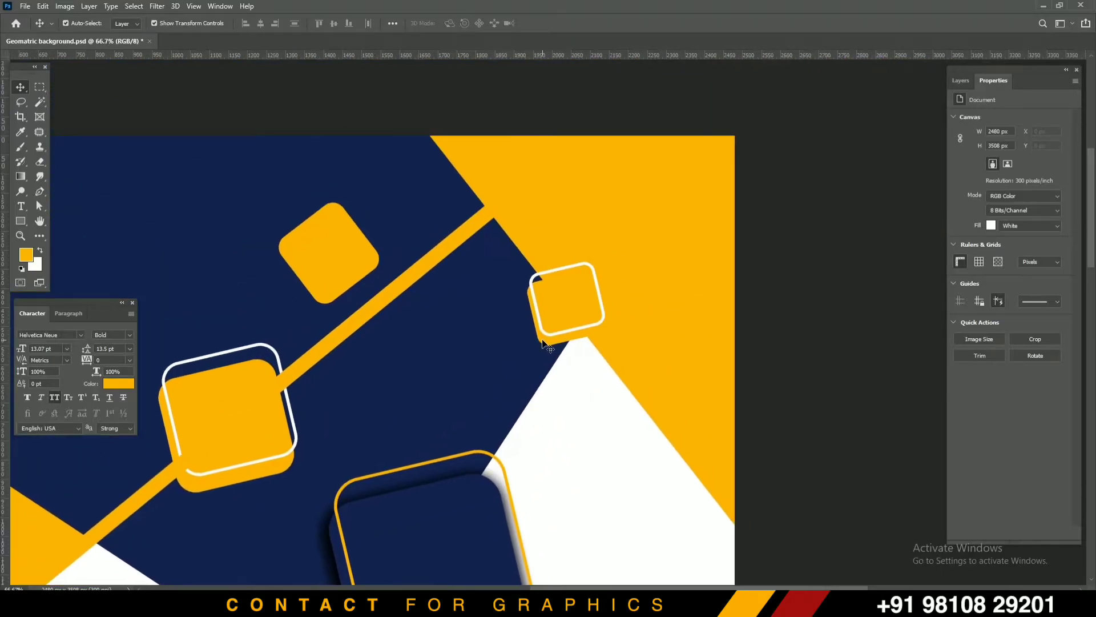
{"action": "left_click", "coordinate": [564, 285]}
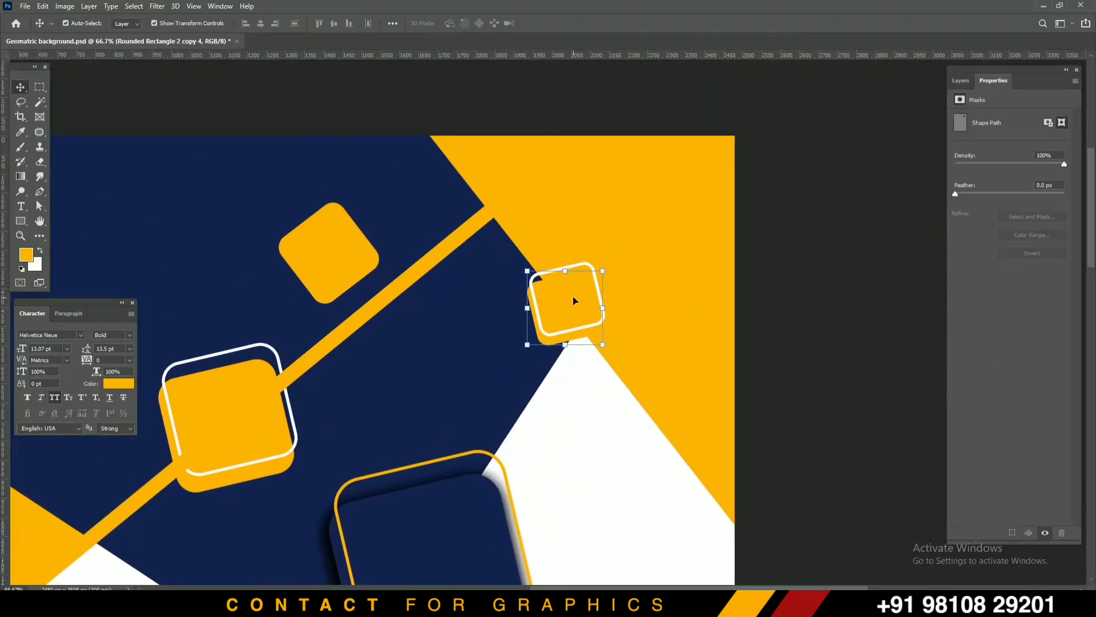
{"action": "left_click_drag", "start_coordinate": [584, 295], "coordinate": [585, 287]}
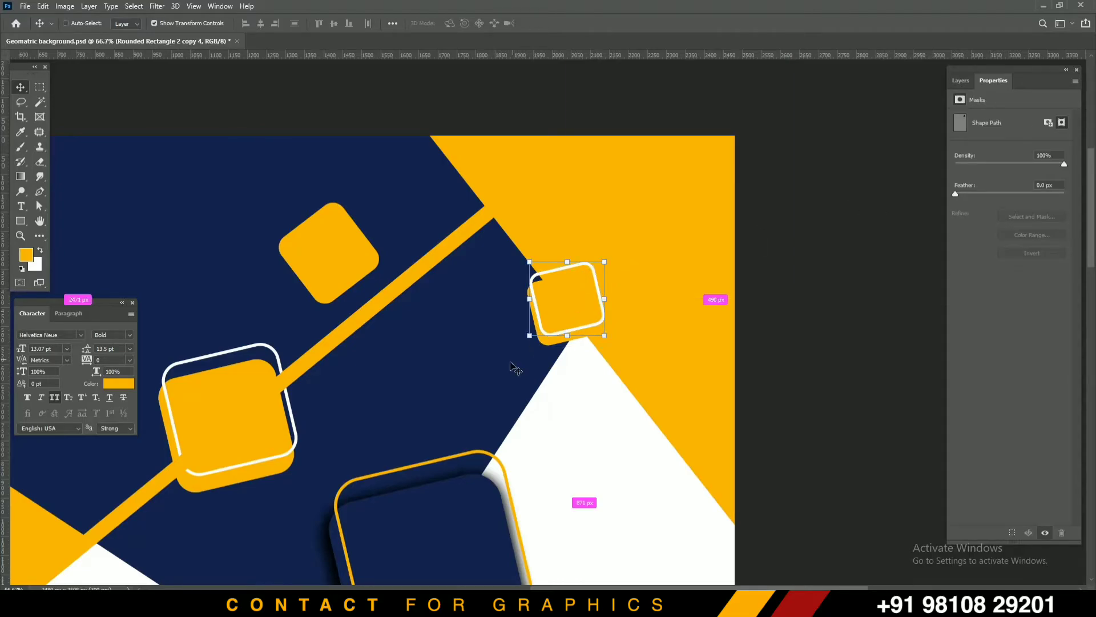
{"action": "scroll", "coordinate": [562, 323], "scroll_direction": "down", "scroll_amount": 2}
{"action": "scroll", "coordinate": [564, 320], "scroll_direction": "up", "scroll_amount": 1}
{"action": "scroll", "coordinate": [563, 318], "scroll_direction": "up", "scroll_amount": 3}
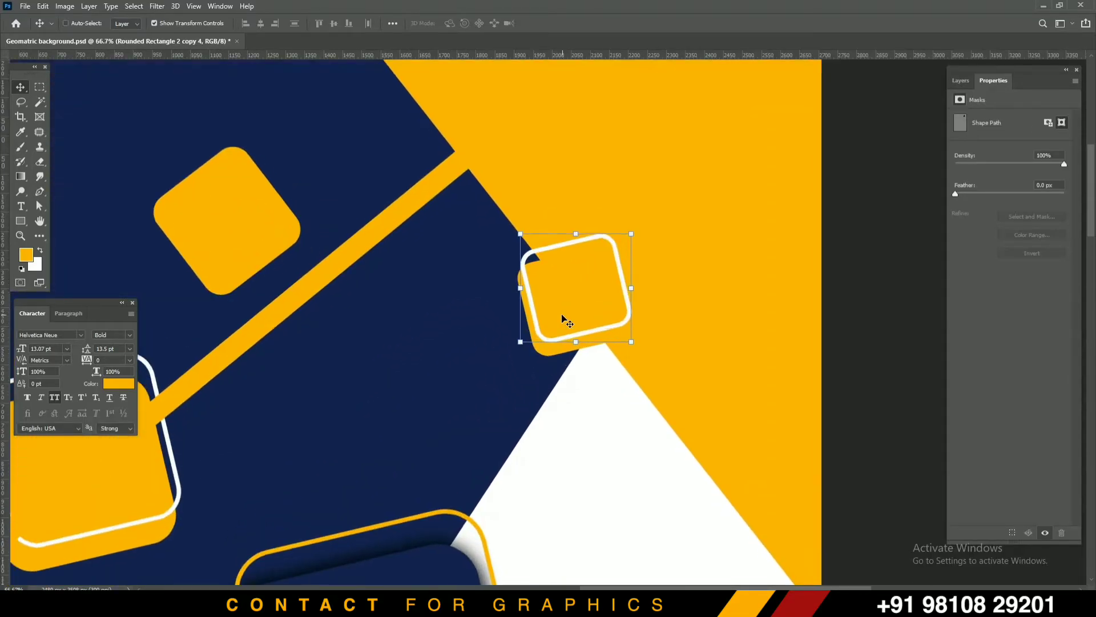
{"action": "left_click", "coordinate": [511, 321], "text": "shift"}
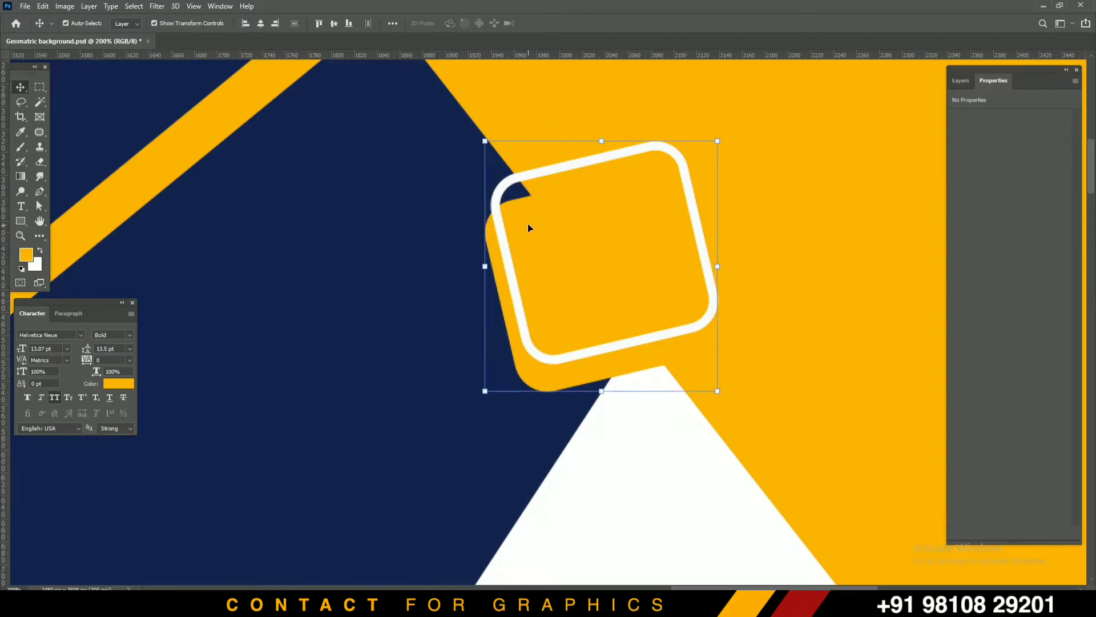
{"action": "key", "text": "ctrl+minus"}
{"action": "key", "text": "ctrl+minus"}
{"action": "left_click_drag", "start_coordinate": [583, 265], "coordinate": [643, 186]}
- Fill the small square behind the white outline in the upper-right orange shape with the design's navy
{"action": "left_click", "coordinate": [961, 80]}
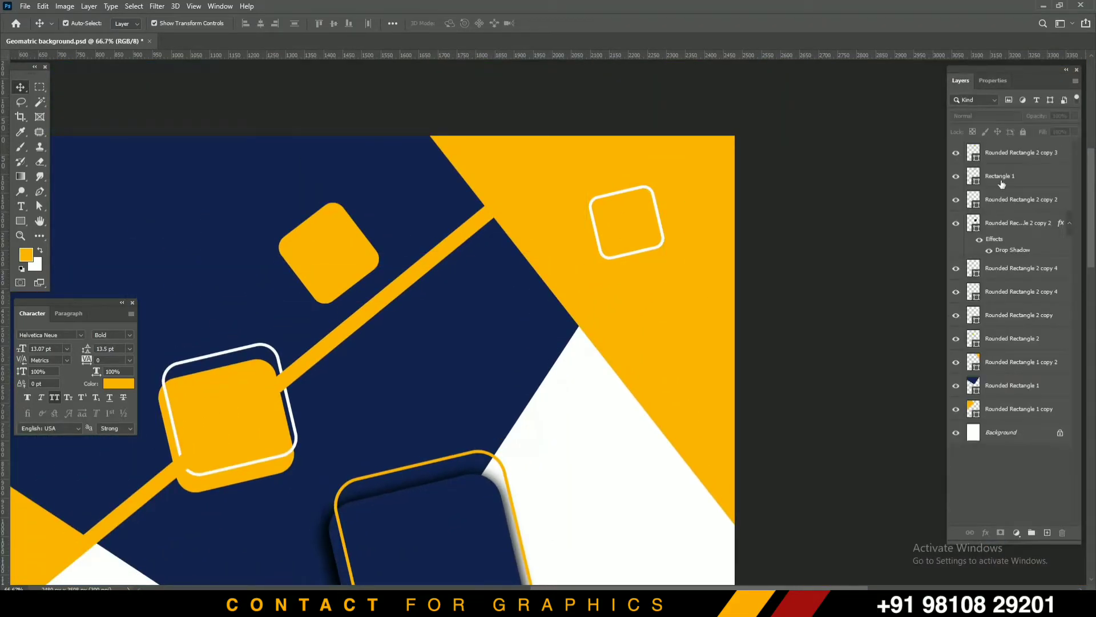
{"action": "left_click", "coordinate": [1001, 389]}
{"action": "left_click", "coordinate": [1005, 338]}
{"action": "left_click", "coordinate": [649, 219]}
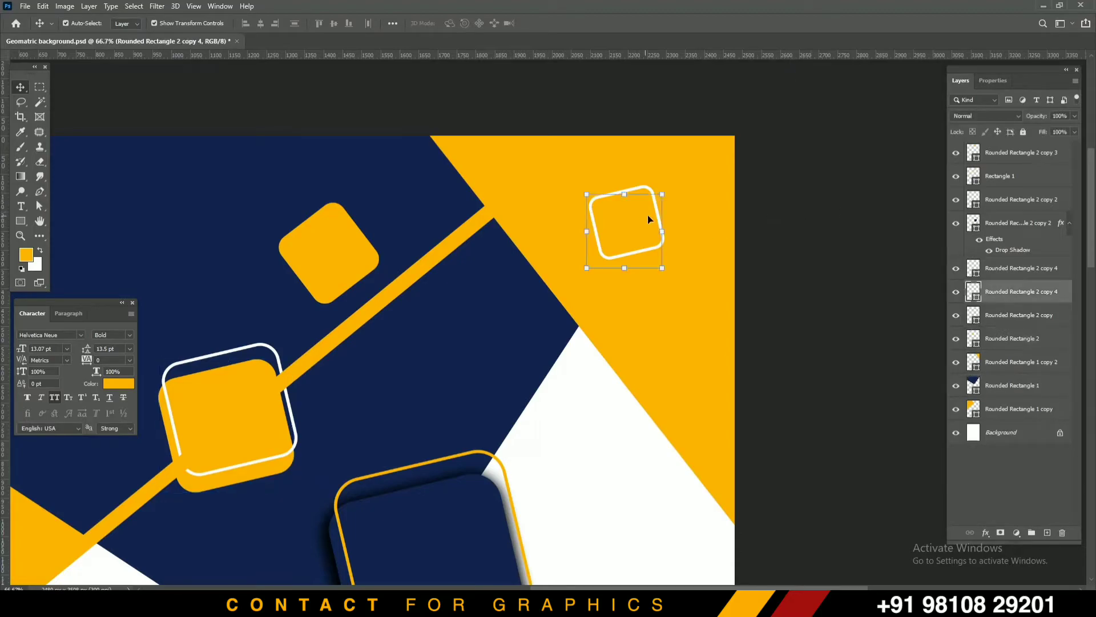
{"action": "left_click", "coordinate": [32, 257]}
{"action": "left_click", "coordinate": [982, 391]}
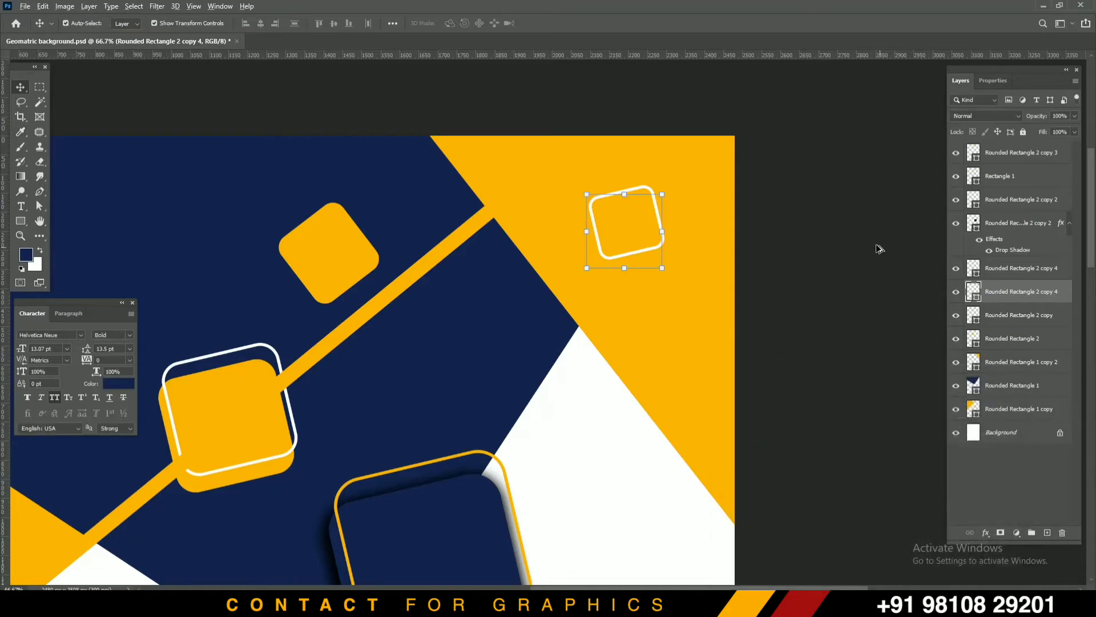
{"action": "key", "text": "alt+BackSpace"}
{"action": "left_click", "coordinate": [822, 180]}
{"action": "scroll", "coordinate": [822, 180], "scroll_direction": "down", "scroll_amount": 3}
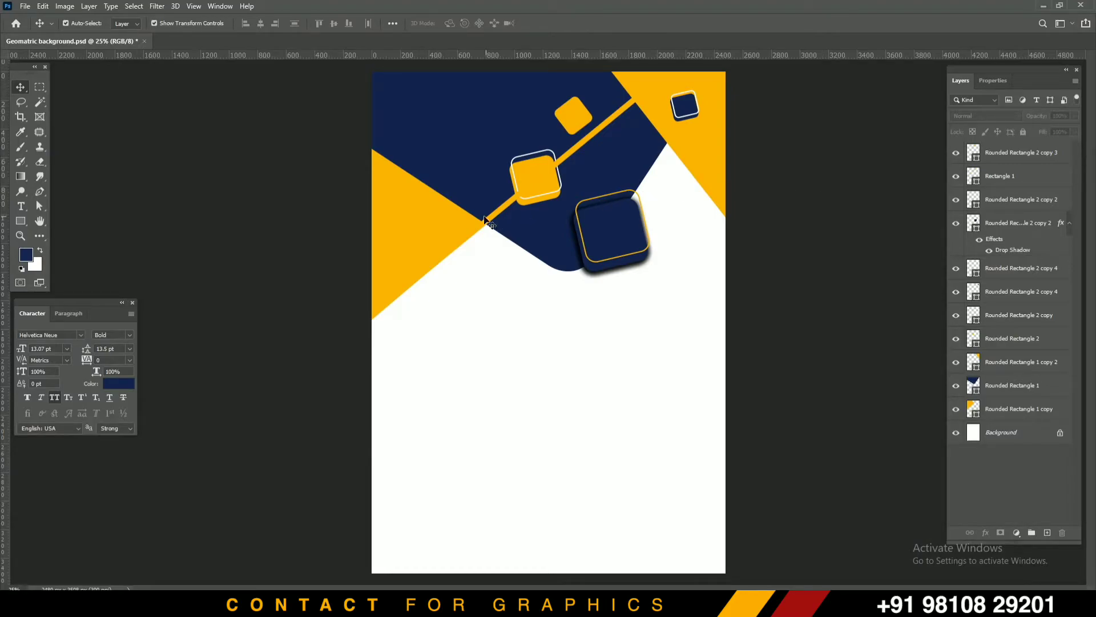
{"action": "left_click", "coordinate": [526, 193]}
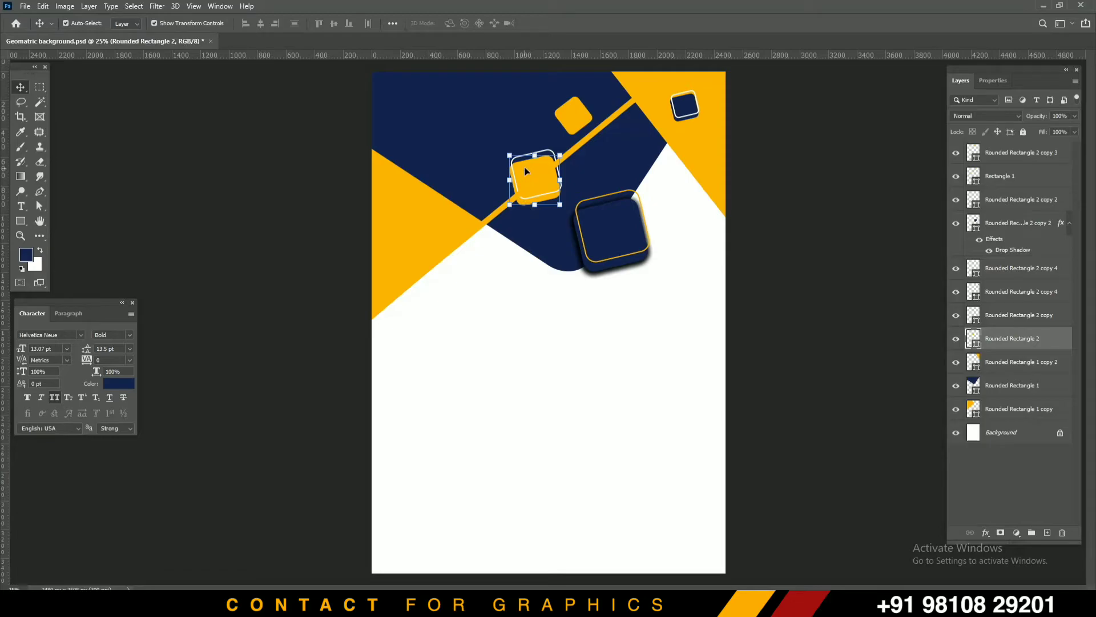
{"action": "left_click", "coordinate": [521, 161], "text": "shift"}
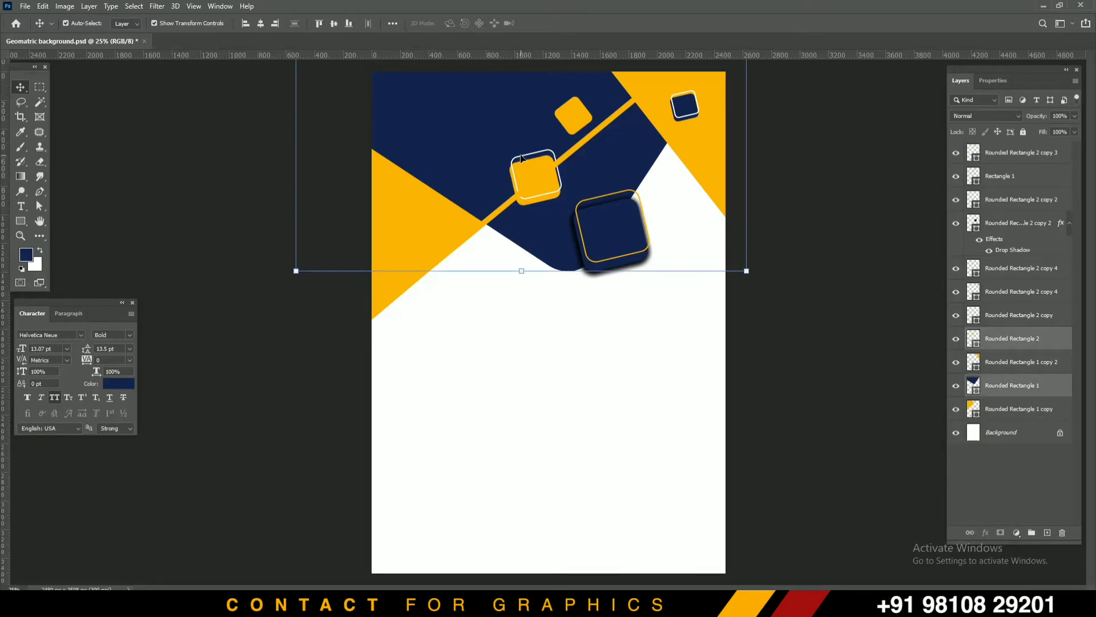
{"action": "scroll", "coordinate": [595, 137], "scroll_direction": "up", "scroll_amount": 3}
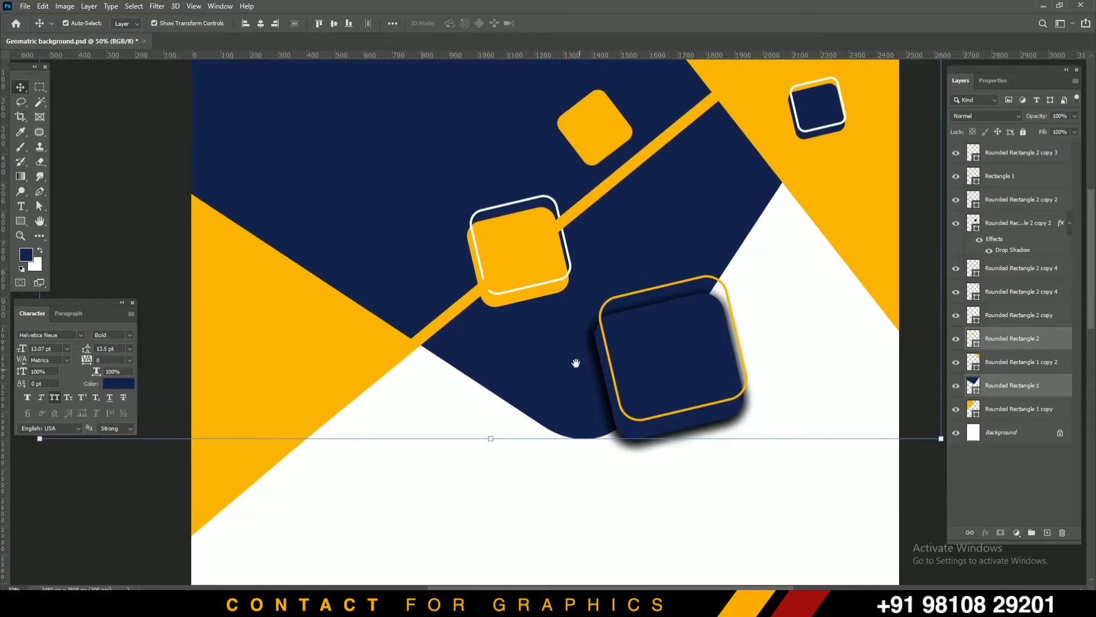
{"action": "left_click_drag", "start_coordinate": [575, 363], "coordinate": [570, 355]}
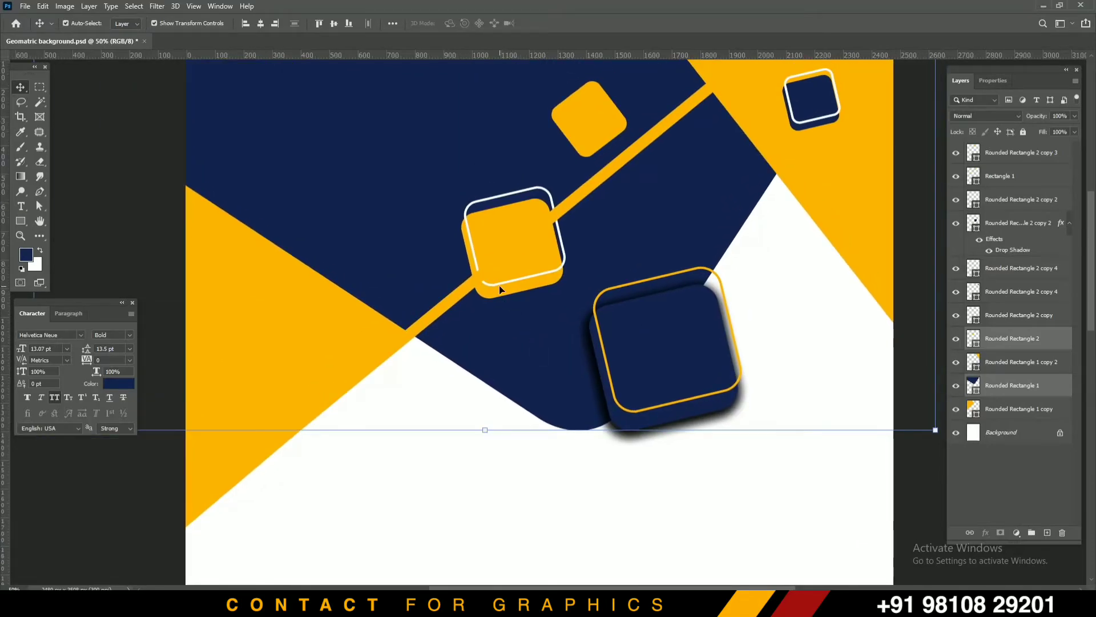
{"action": "left_click", "coordinate": [912, 235]}
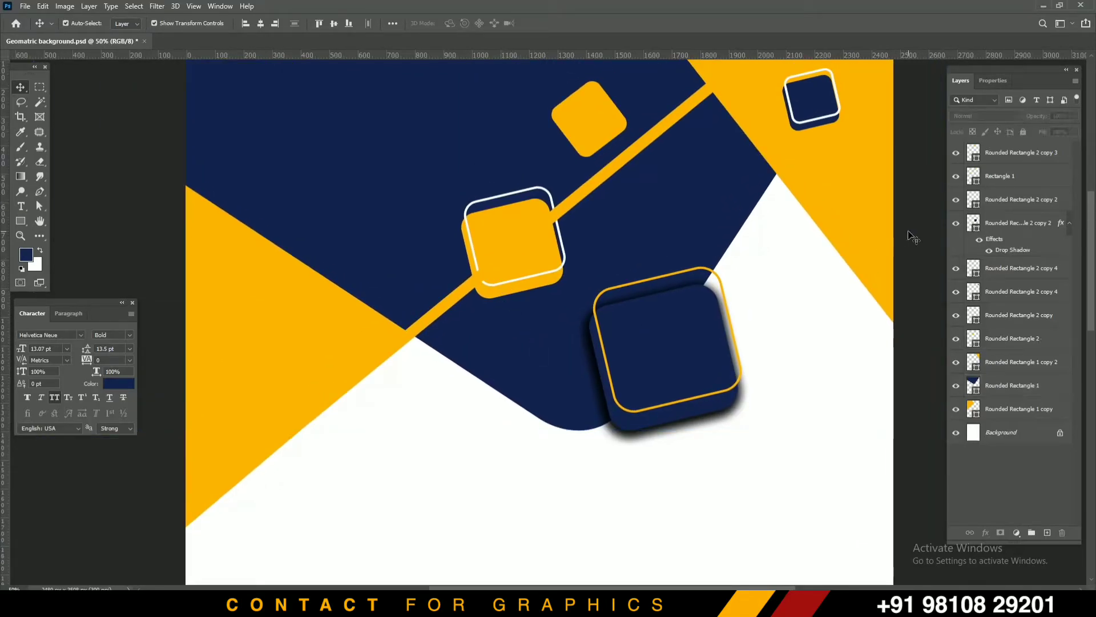
- Rotate the orange square on the stripe clockwise together with its white outline, nudge them into place, and save
{"action": "left_click", "coordinate": [1020, 201]}
{"action": "left_click", "coordinate": [1018, 316]}
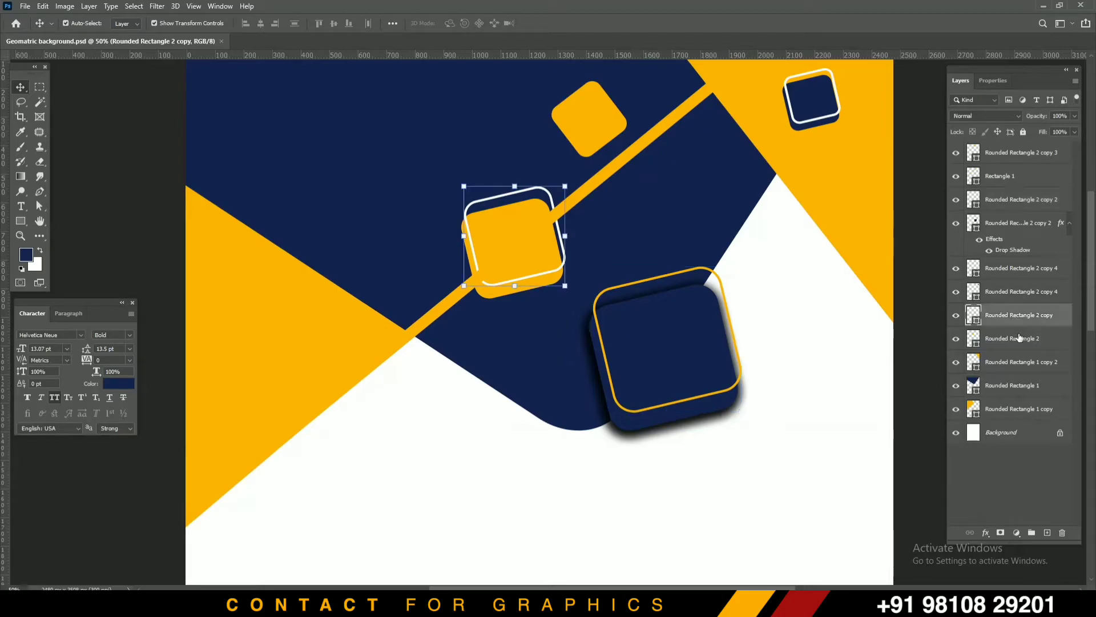
{"action": "left_click", "coordinate": [1020, 339], "text": "shift"}
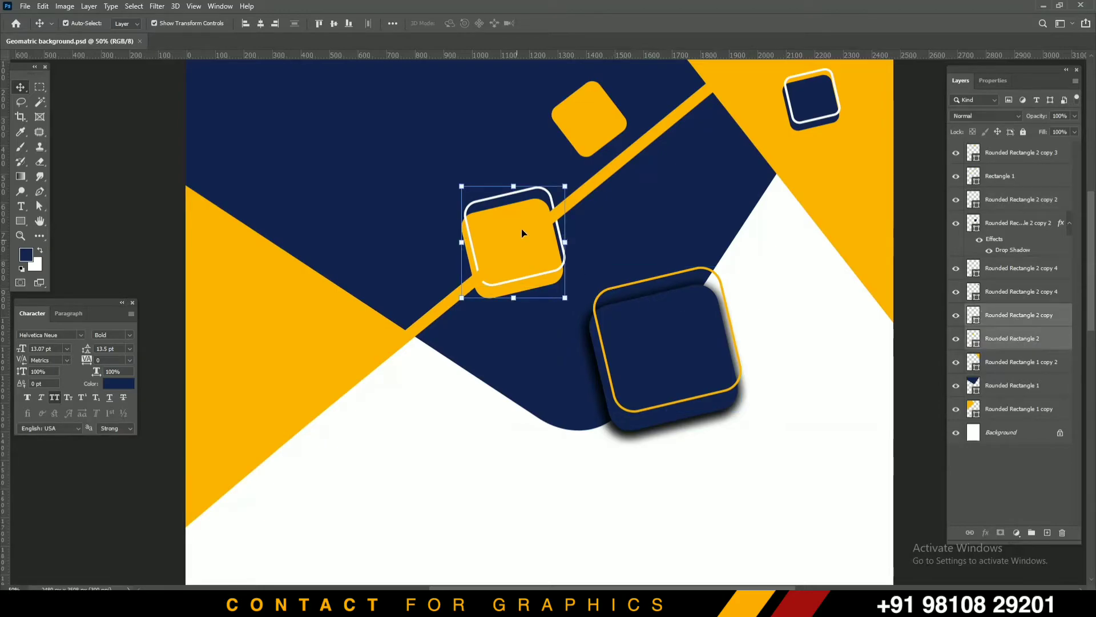
{"action": "left_click_drag", "start_coordinate": [567, 175], "coordinate": [608, 192]}
{"action": "left_click_drag", "start_coordinate": [517, 230], "coordinate": [522, 234]}
{"action": "key", "text": "Return"}
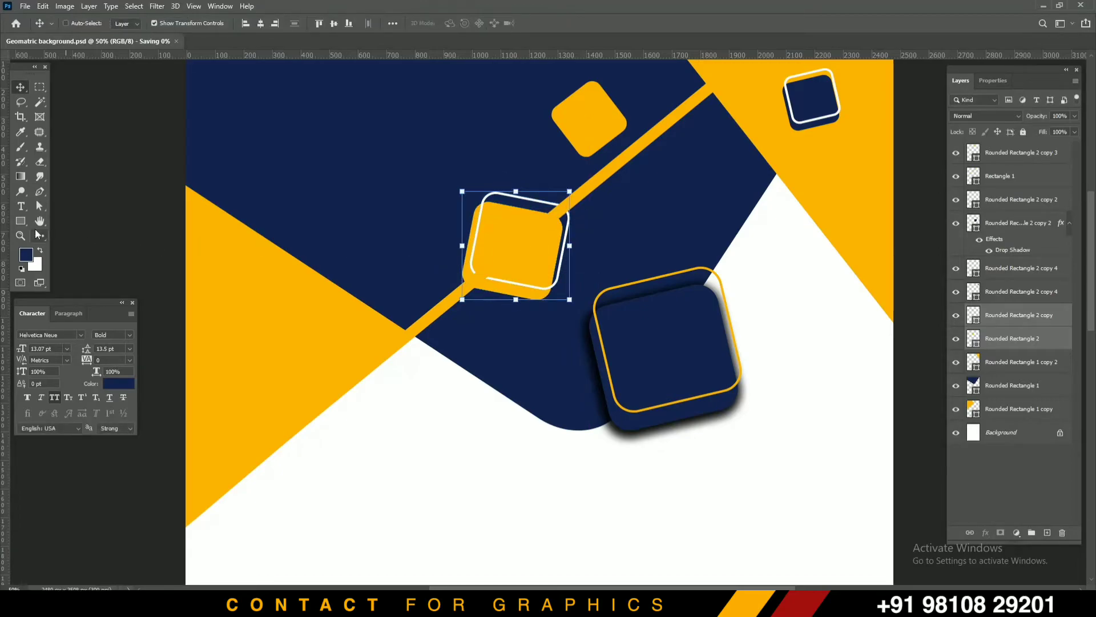
- Duplicate the large navy rounded shape and offset the copy slightly upward above the original
{"action": "left_click", "coordinate": [131, 180]}
{"action": "key", "text": "ctrl+minus"}
{"action": "key", "text": "ctrl+minus"}
{"action": "key", "text": "ctrl+minus"}
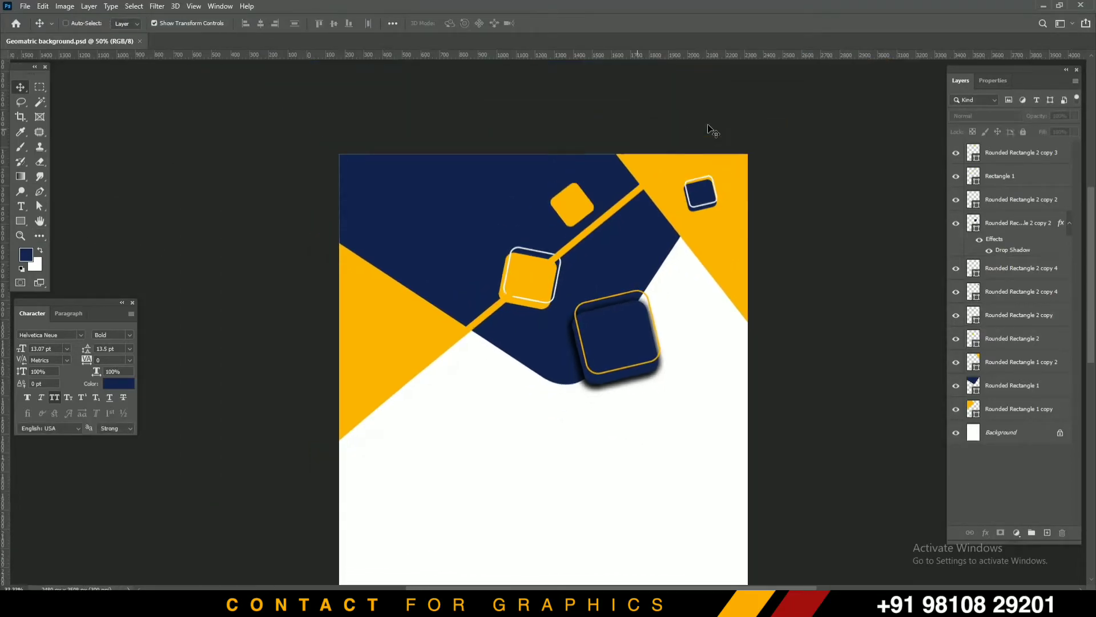
{"action": "key", "text": "ctrl+plus"}
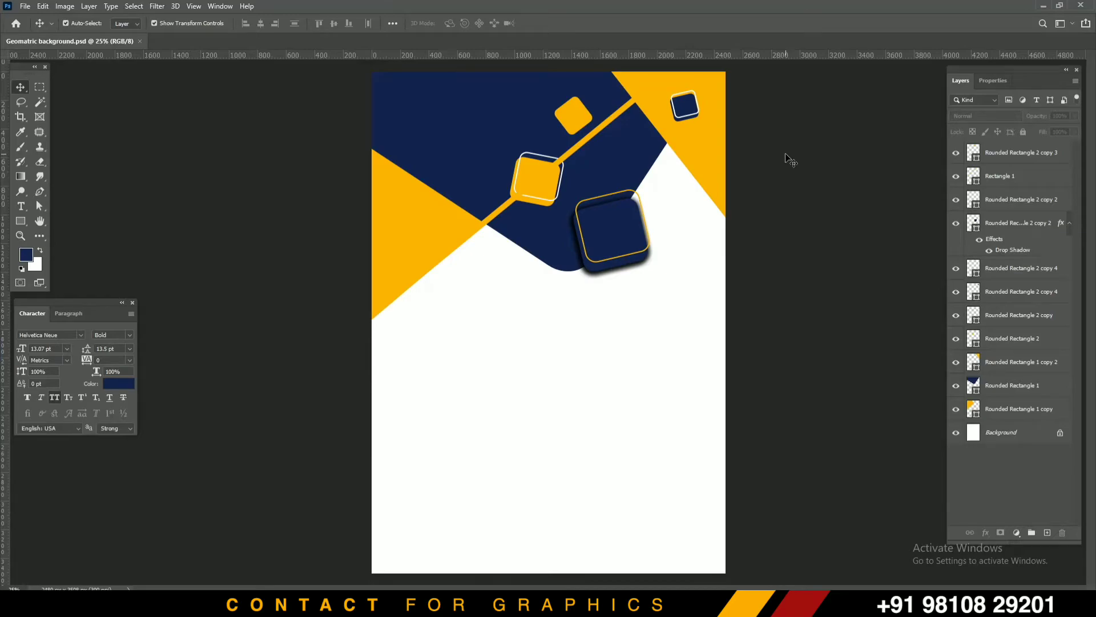
{"action": "key", "text": "ctrl+plus"}
{"action": "key", "text": "ctrl+plus"}
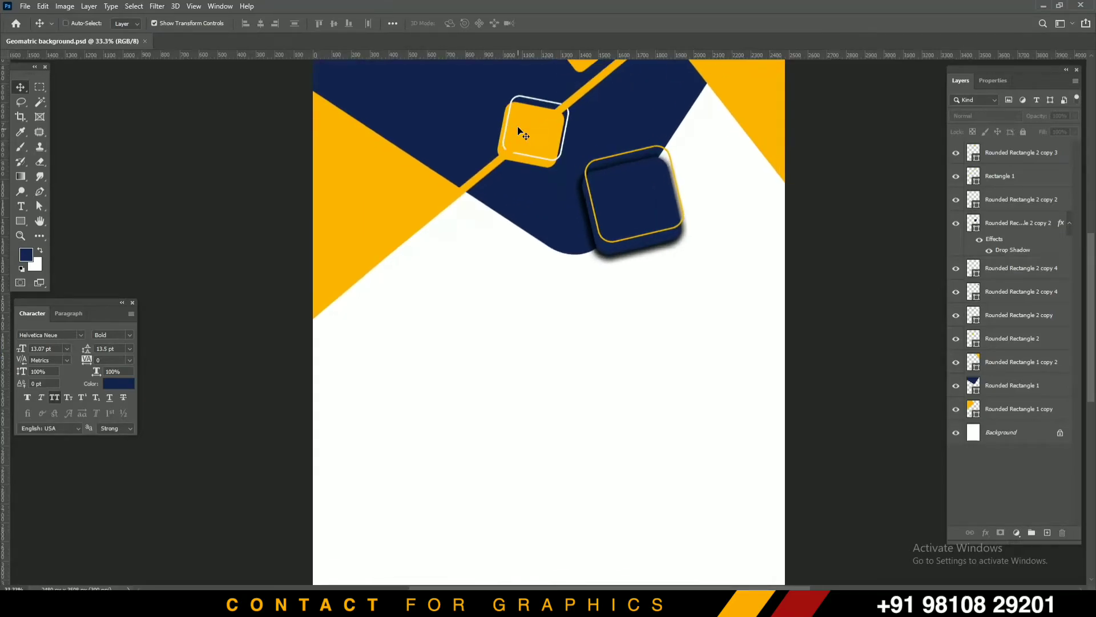
{"action": "left_click", "coordinate": [531, 233]}
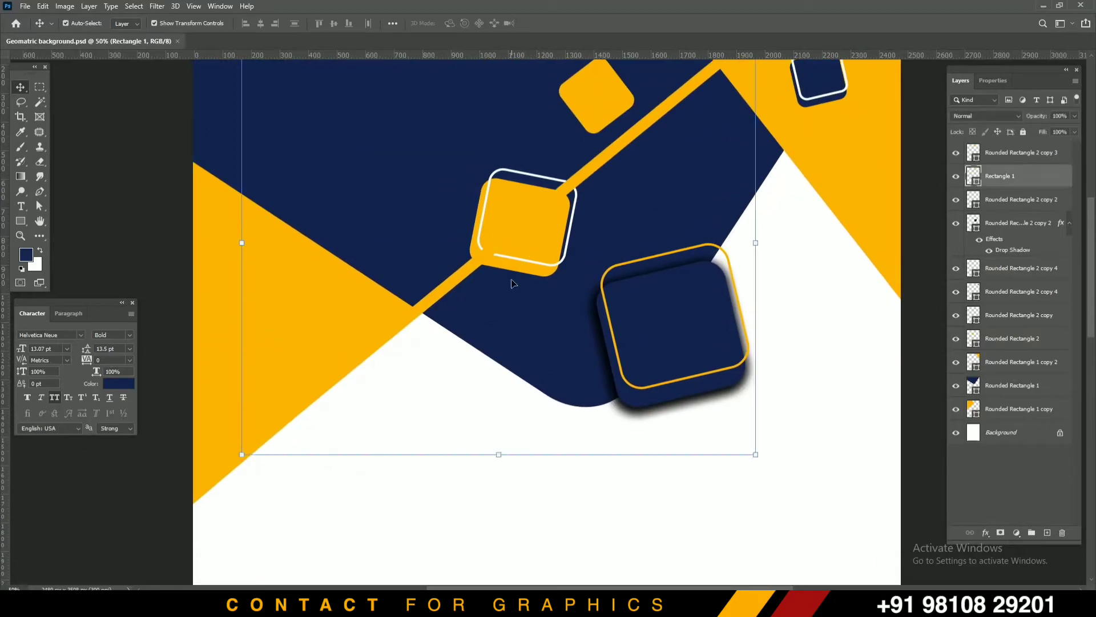
{"action": "left_click", "coordinate": [508, 335]}
{"action": "key", "text": "ctrl+j"}
{"action": "left_click_drag", "start_coordinate": [518, 333], "coordinate": [519, 304]}
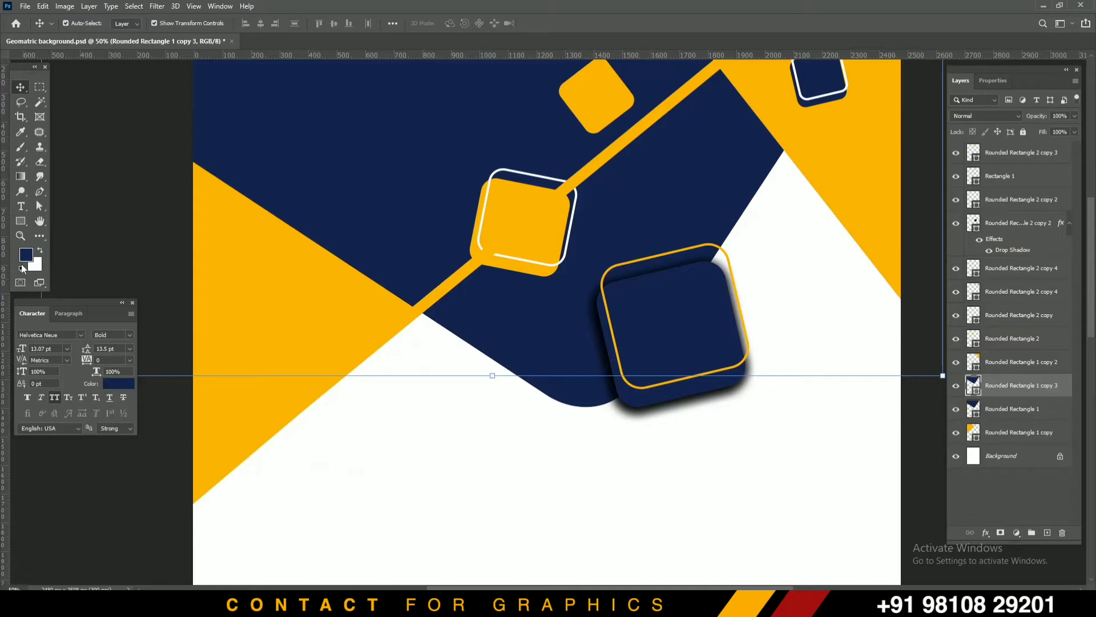
- Fill the offset copy of the large navy shape with the darker navy #0b1630
{"action": "left_click", "coordinate": [27, 256]}
{"action": "left_click", "coordinate": [835, 515]}
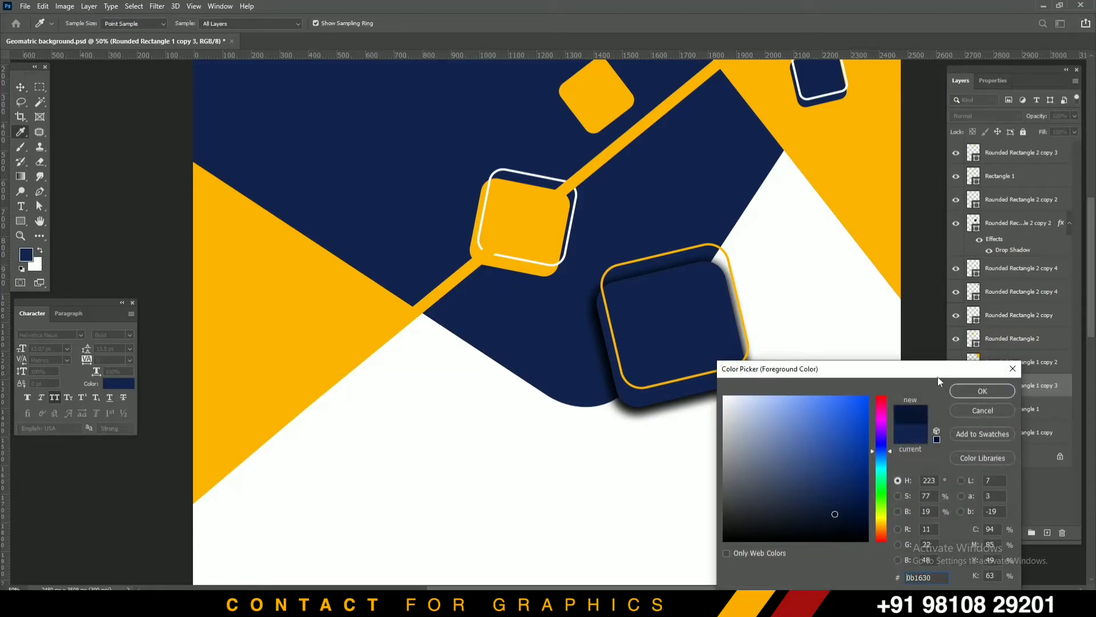
{"action": "left_click", "coordinate": [970, 394]}
{"action": "key", "text": "alt+BackSpace"}
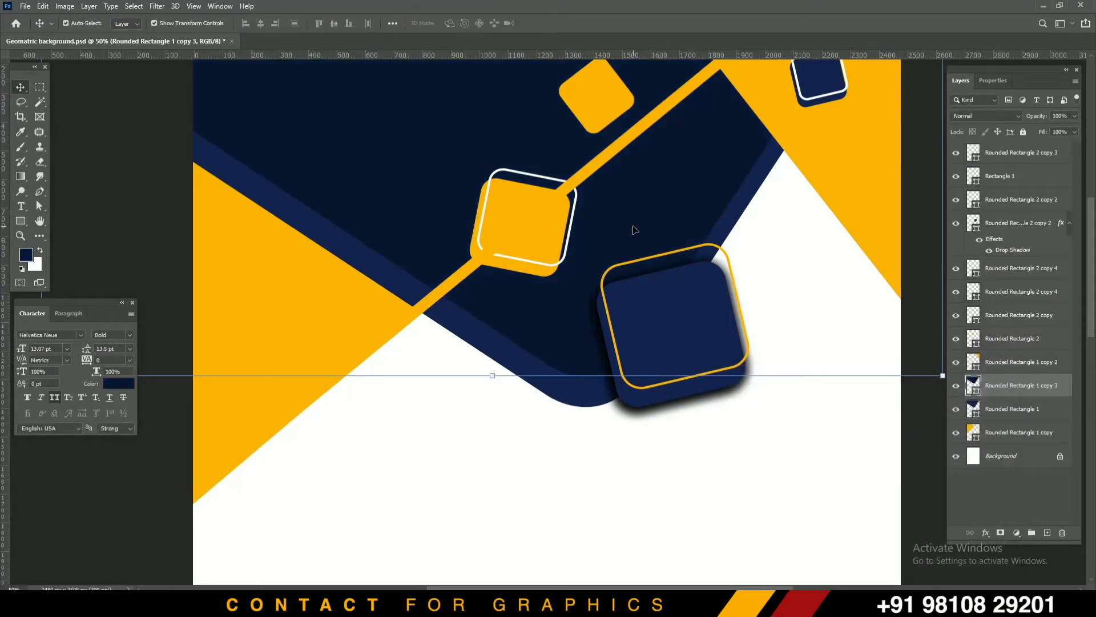
- Shift the dark navy copy right and down, reduce its opacity to 72%, and save
{"action": "key", "text": "ctrl+minus"}
{"action": "key", "text": "ctrl+minus"}
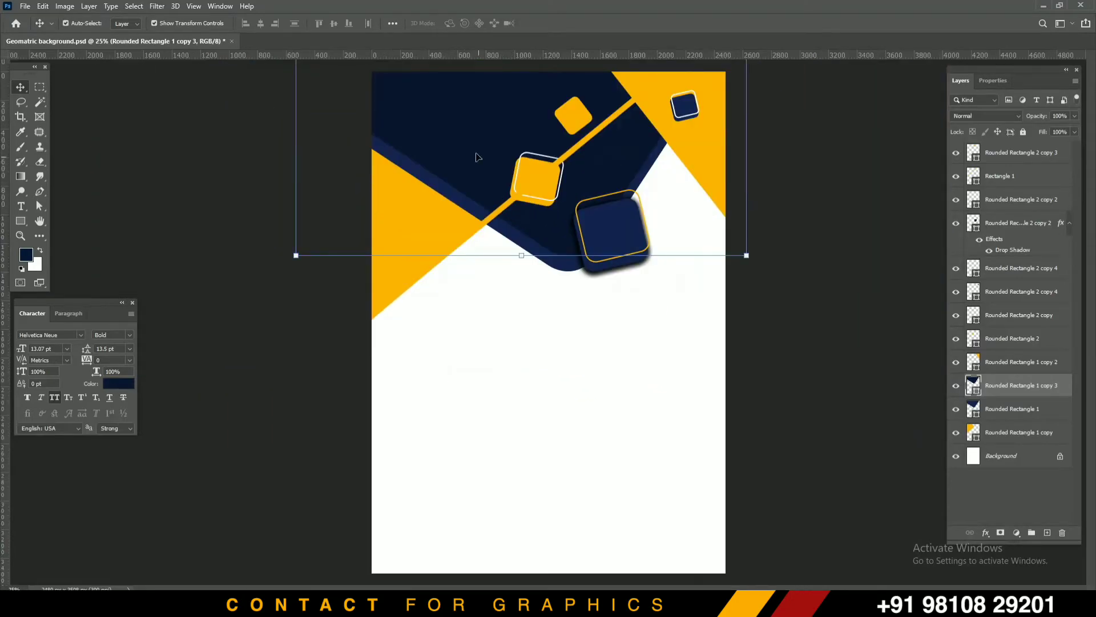
{"action": "left_click_drag", "start_coordinate": [483, 134], "coordinate": [500, 145]}
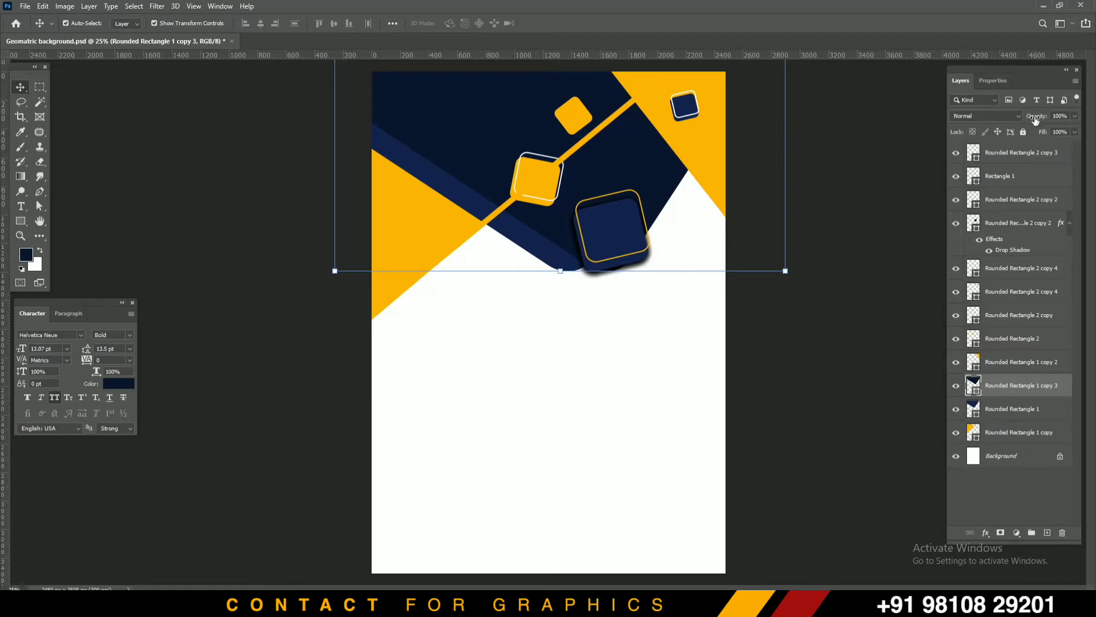
{"action": "left_click_drag", "start_coordinate": [1028, 117], "coordinate": [1022, 116]}
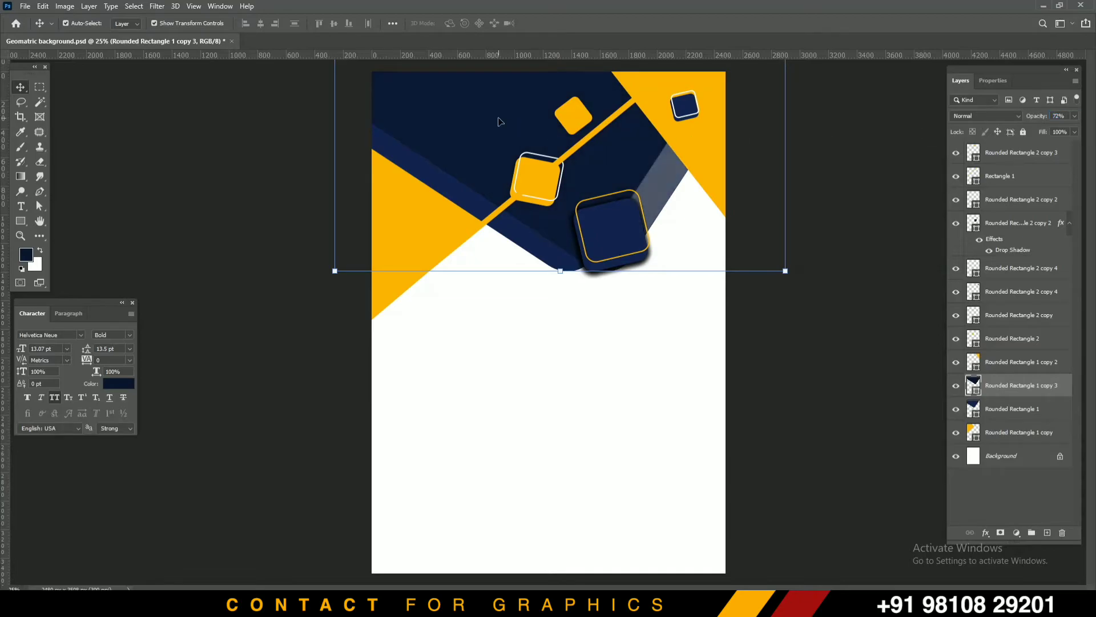
{"action": "key", "text": "ctrl+s"}
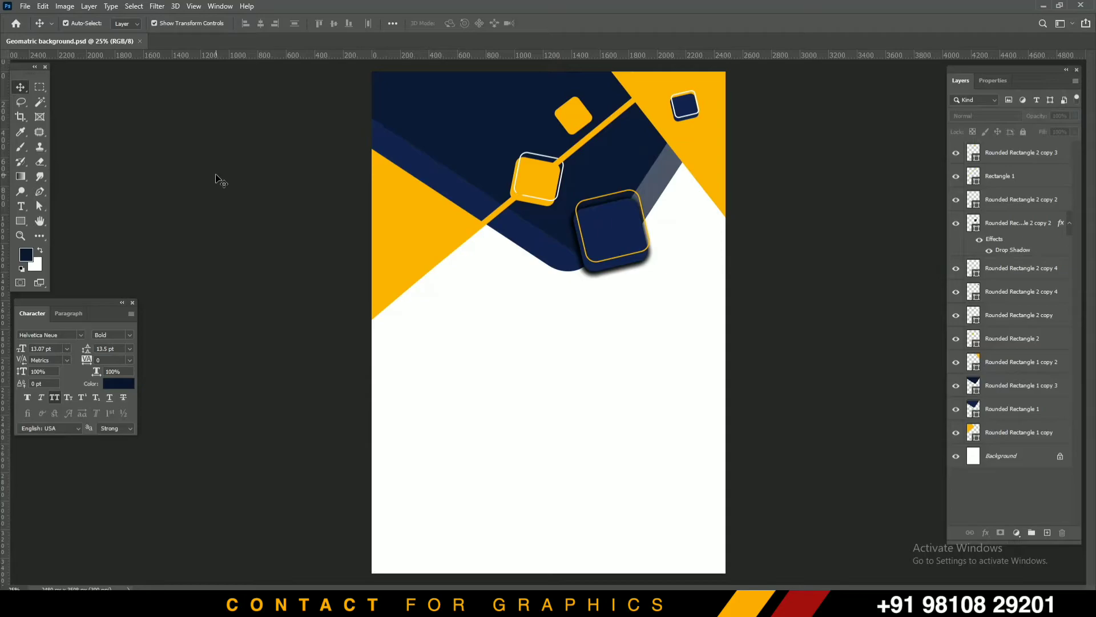
- Draw a rounded rectangle about 2484 × 232 px across the page bottom and set its corner radii to 88 px
{"action": "left_click", "coordinate": [24, 225]}
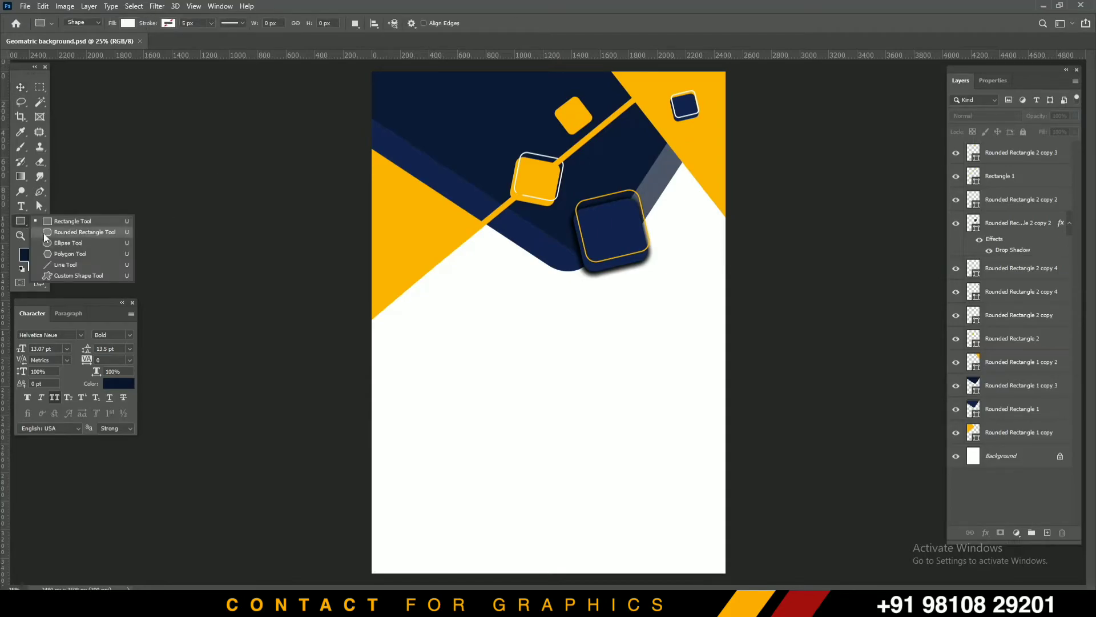
{"action": "left_click", "coordinate": [43, 233]}
{"action": "left_click_drag", "start_coordinate": [370, 573], "coordinate": [724, 539]}
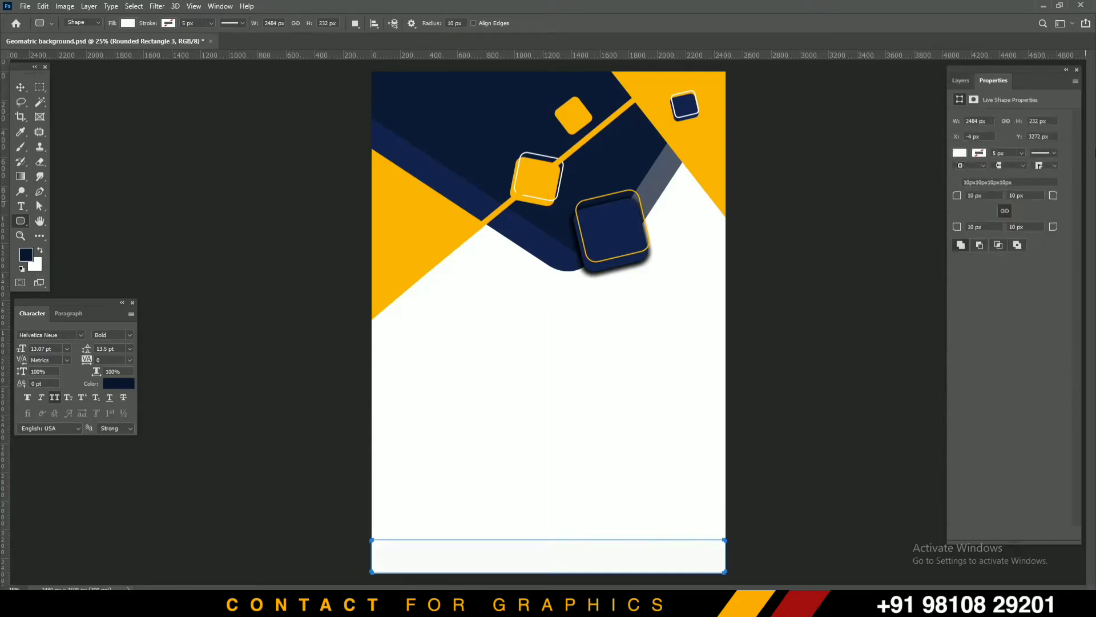
{"action": "left_click_drag", "start_coordinate": [1056, 199], "coordinate": [1093, 197]}
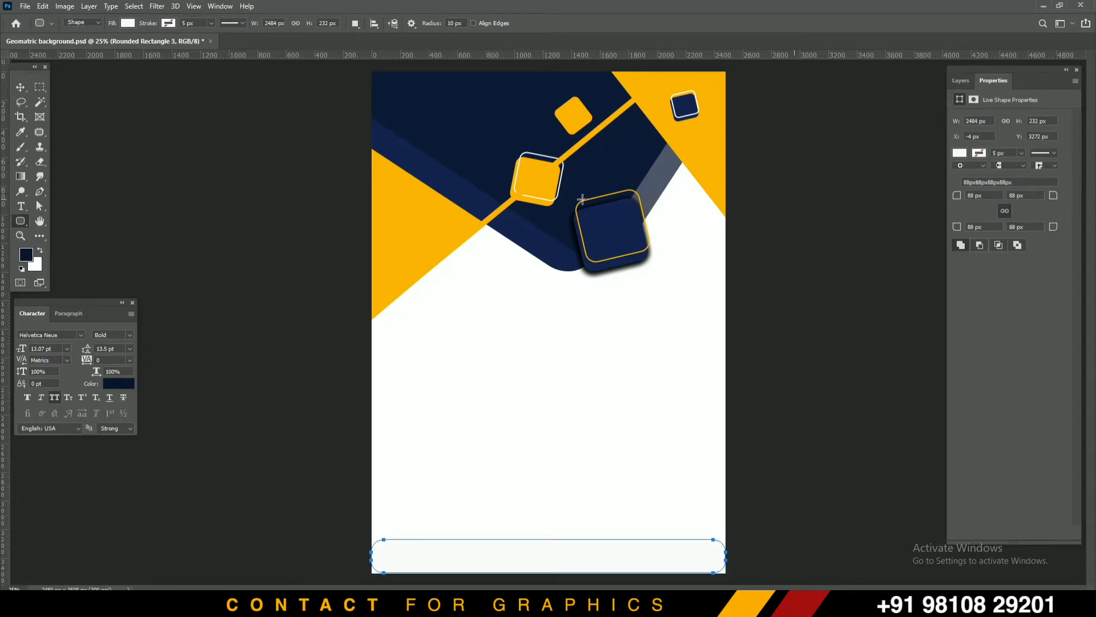
- Fill the bottom bar with the design's navy and stretch it past the page's lower edge to about 376 px high
{"action": "key", "text": "v"}
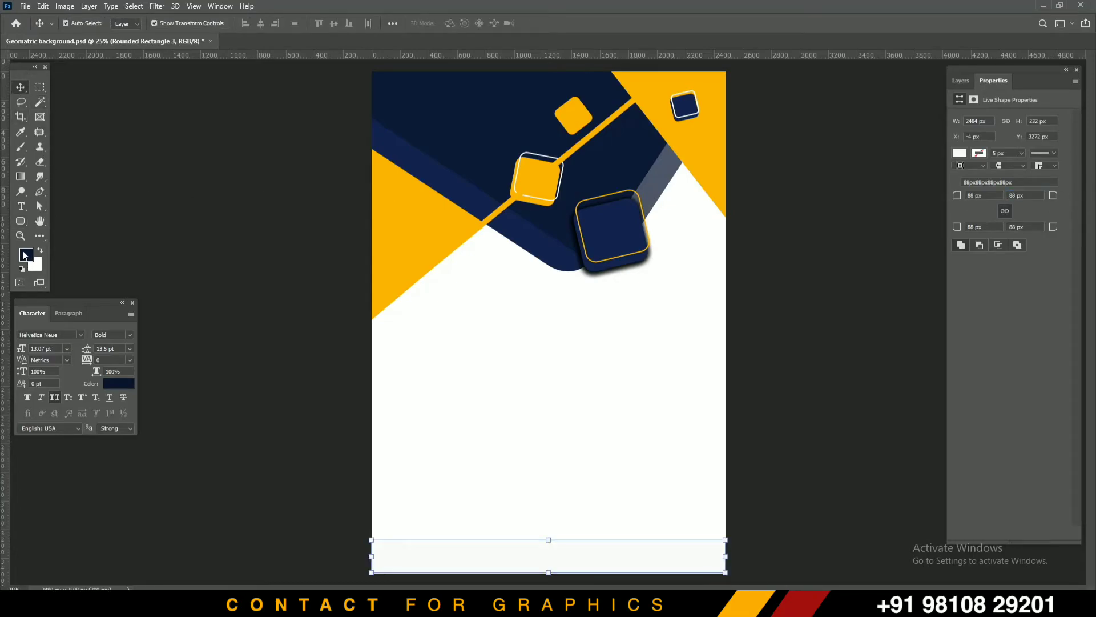
{"action": "left_click", "coordinate": [31, 257]}
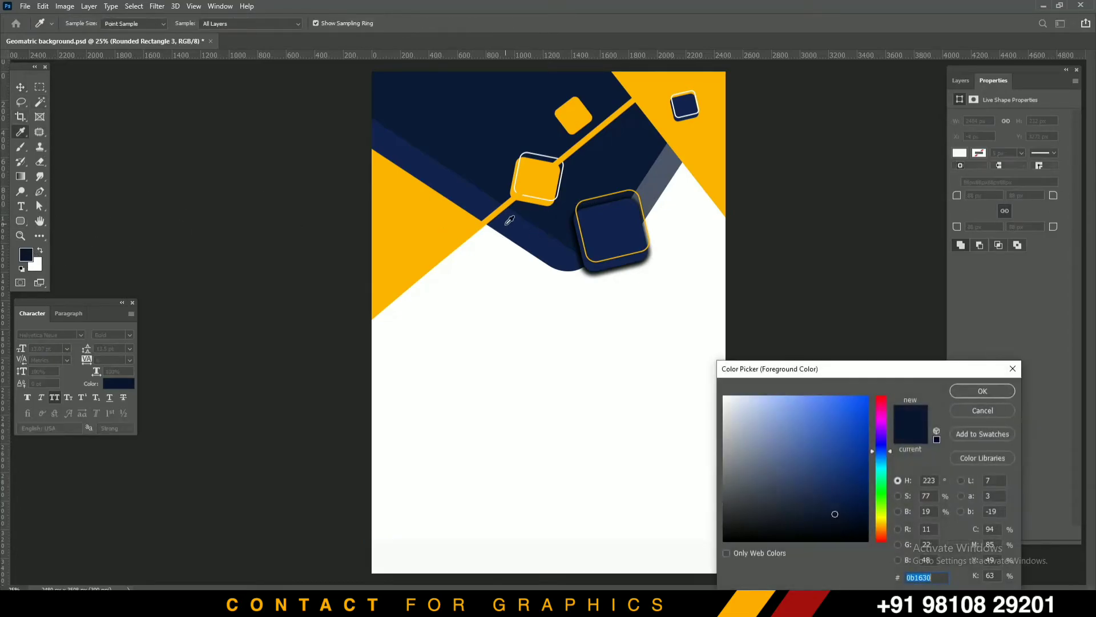
{"action": "left_click", "coordinate": [963, 394]}
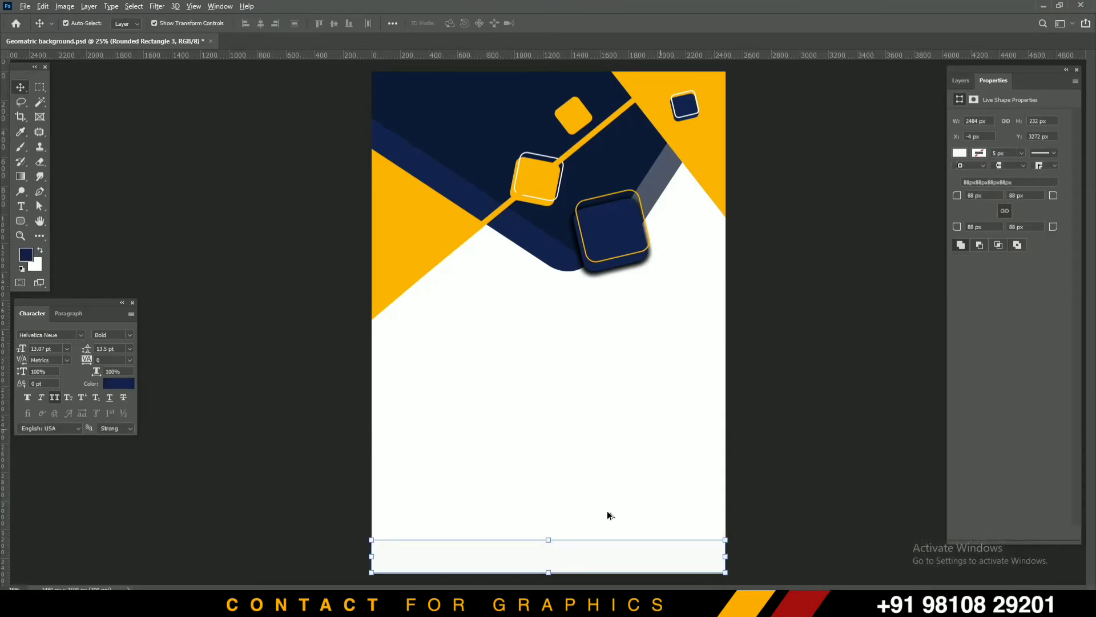
{"action": "key", "text": "alt+BackSpace"}
{"action": "left_click_drag", "start_coordinate": [548, 576], "coordinate": [548, 597]}
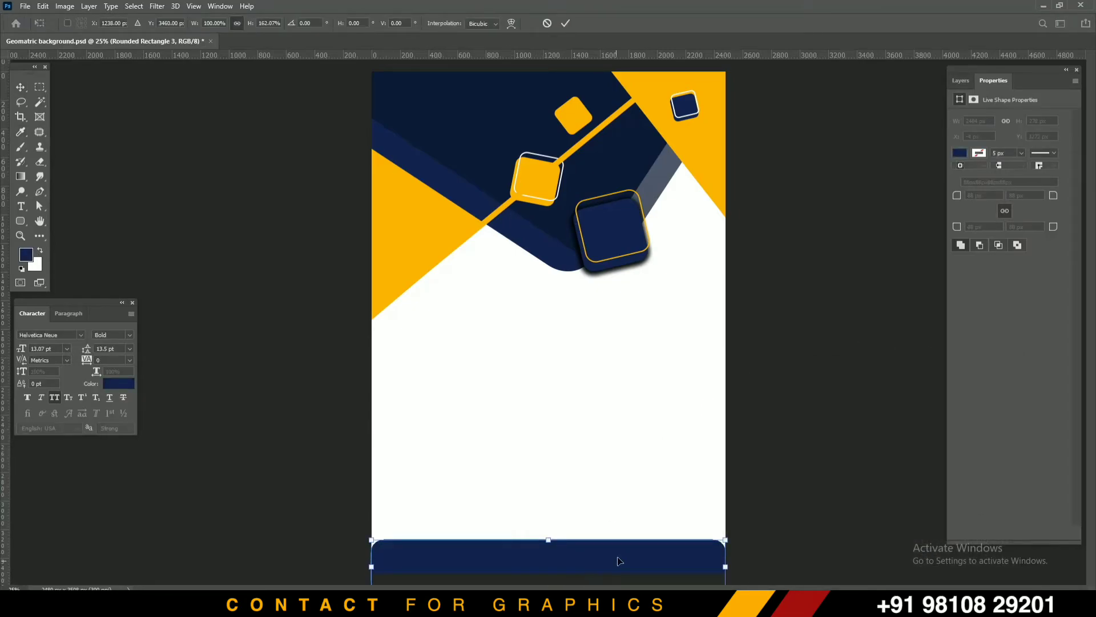
{"action": "double_click", "coordinate": [619, 549]}
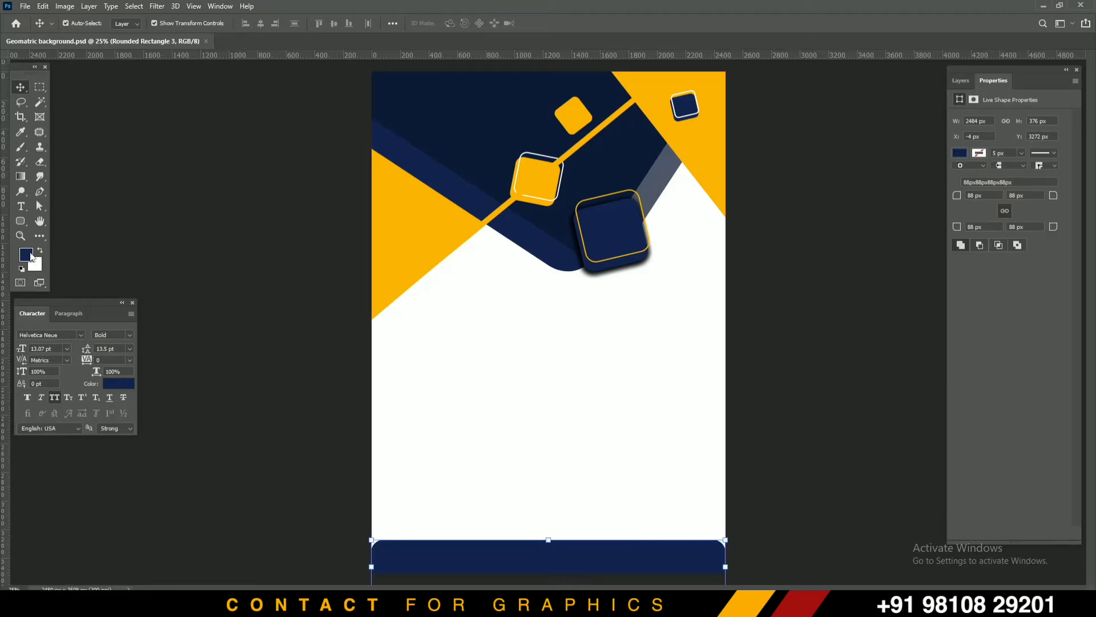
- Sample the orange from the square on the stripe as foreground colour and deselect the bottom bar
{"action": "left_click", "coordinate": [31, 256]}
{"action": "left_click", "coordinate": [537, 175]}
{"action": "left_click", "coordinate": [975, 392]}
{"action": "left_click", "coordinate": [23, 221]}
{"action": "left_click", "coordinate": [80, 221]}
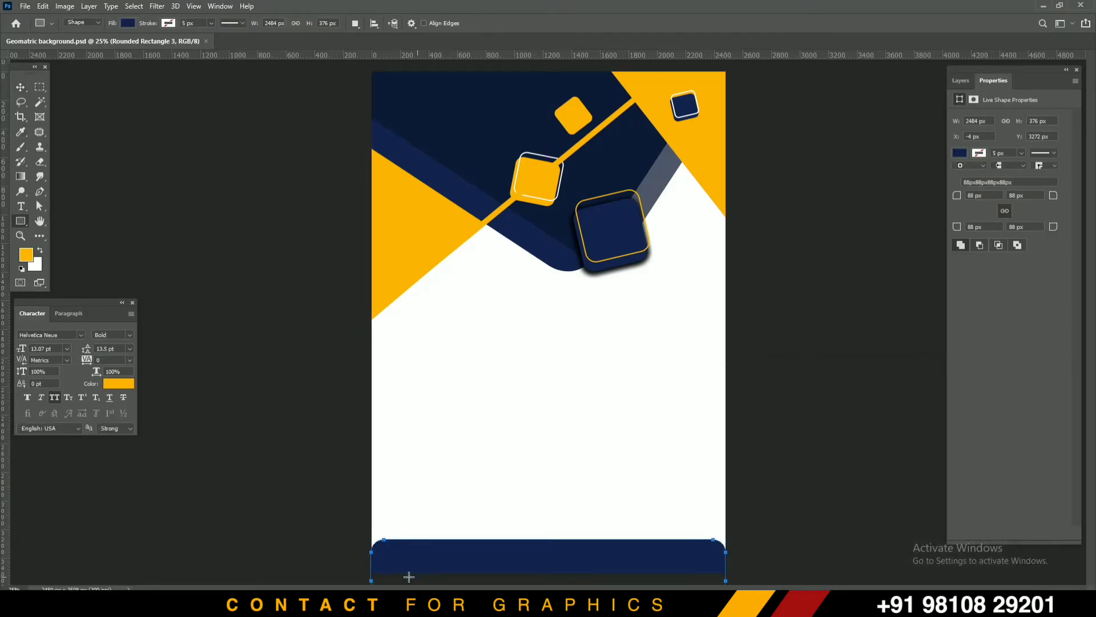
{"action": "left_click", "coordinate": [20, 88]}
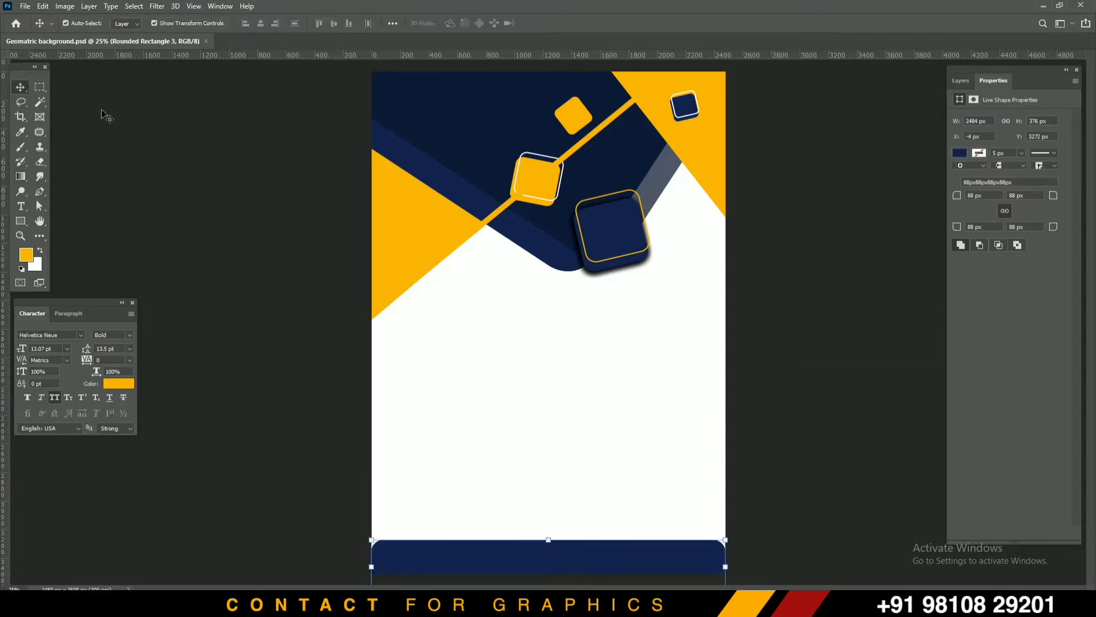
{"action": "left_click", "coordinate": [225, 124]}
- Draw a thin rectangle about 2472 × 68 px along the page's bottom edge and fill it with the sampled orange
{"action": "left_click", "coordinate": [21, 221]}
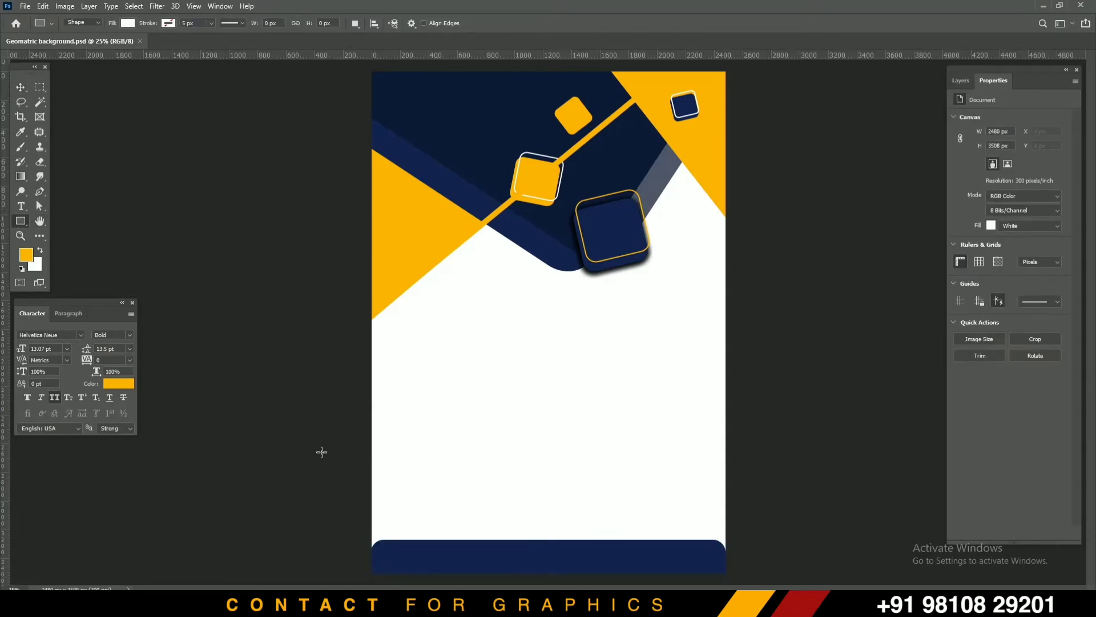
{"action": "left_click_drag", "start_coordinate": [372, 563], "coordinate": [724, 572]}
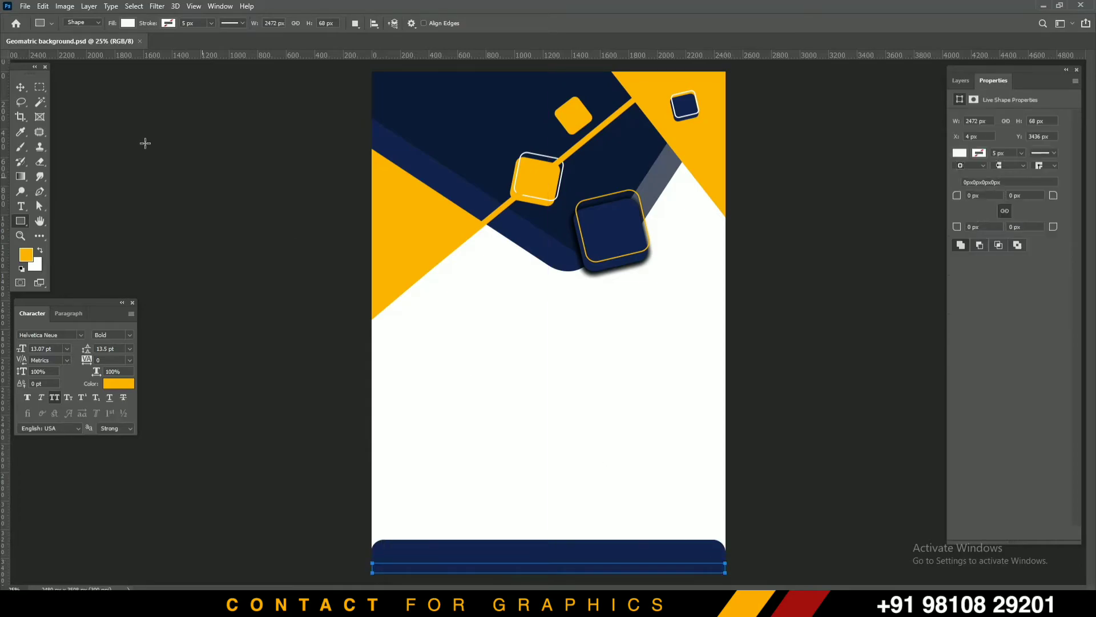
{"action": "left_click", "coordinate": [21, 91]}
{"action": "key", "text": "alt+BackSpace"}
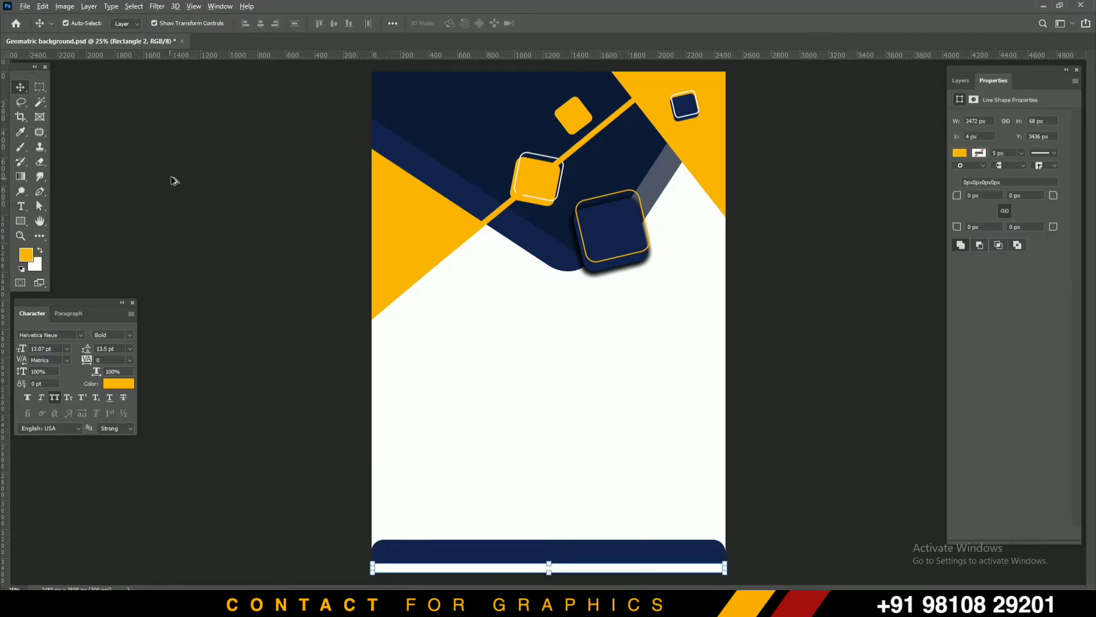
- Align the orange strip flush with the bottom of the canvas and deselect everything
{"action": "key", "text": "ctrl+a"}
{"action": "left_click", "coordinate": [348, 22]}
{"action": "key", "text": "ctrl+d"}
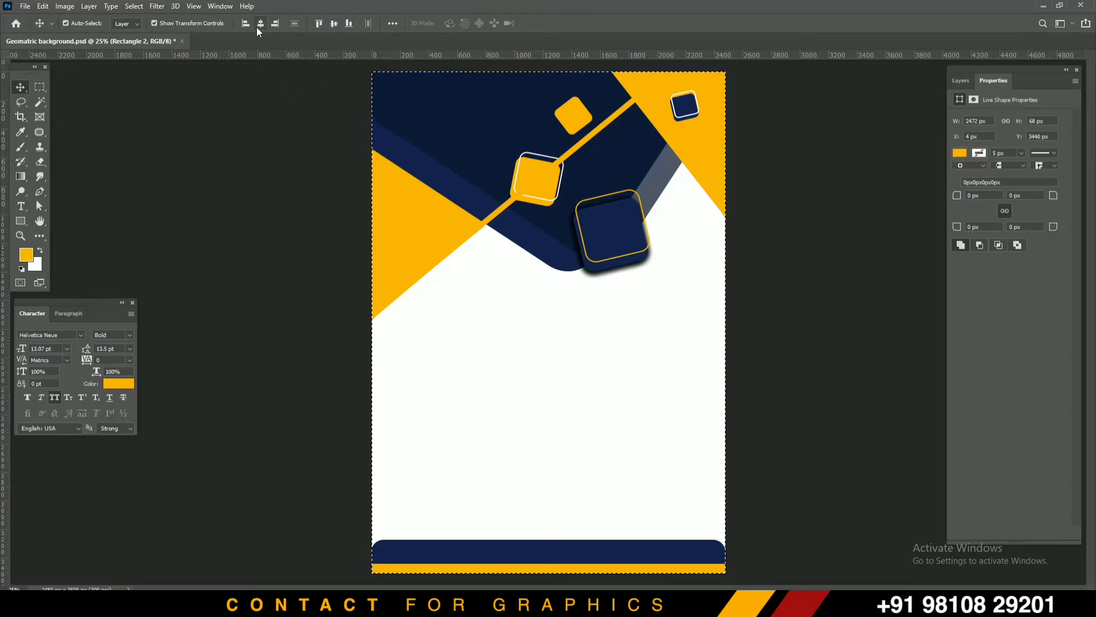
{"action": "left_click", "coordinate": [198, 166]}
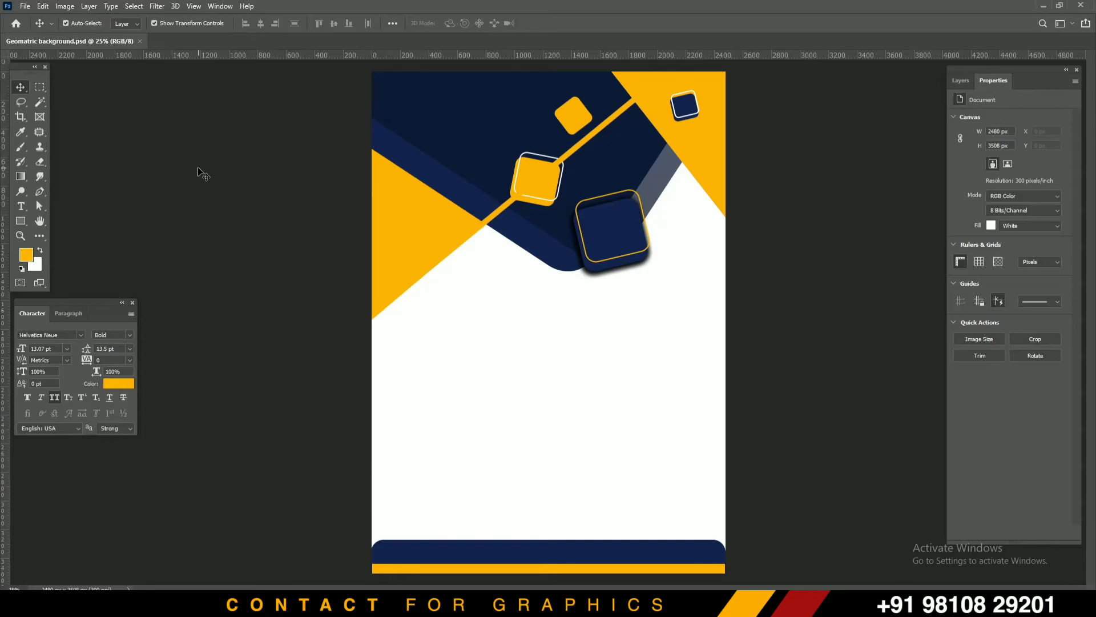
- Set the foreground colour to the neutral grey #b3b3b3
{"action": "left_click", "coordinate": [25, 255]}
{"action": "left_click_drag", "start_coordinate": [796, 396], "coordinate": [711, 439]}
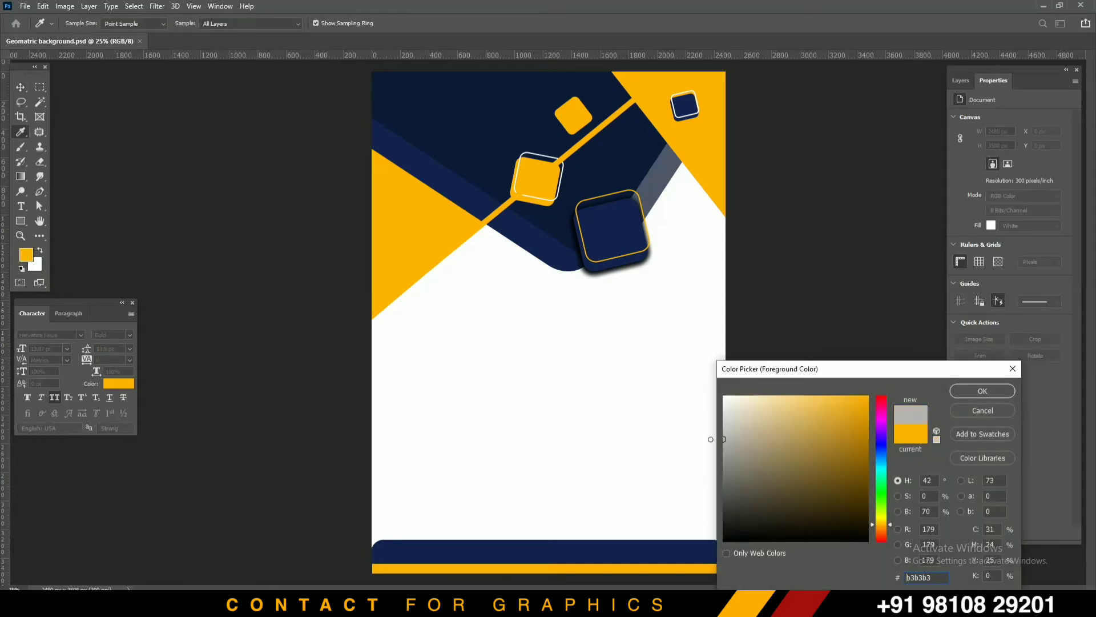
{"action": "left_click", "coordinate": [983, 391]}
{"action": "key", "text": "v"}
{"action": "left_click", "coordinate": [961, 80]}
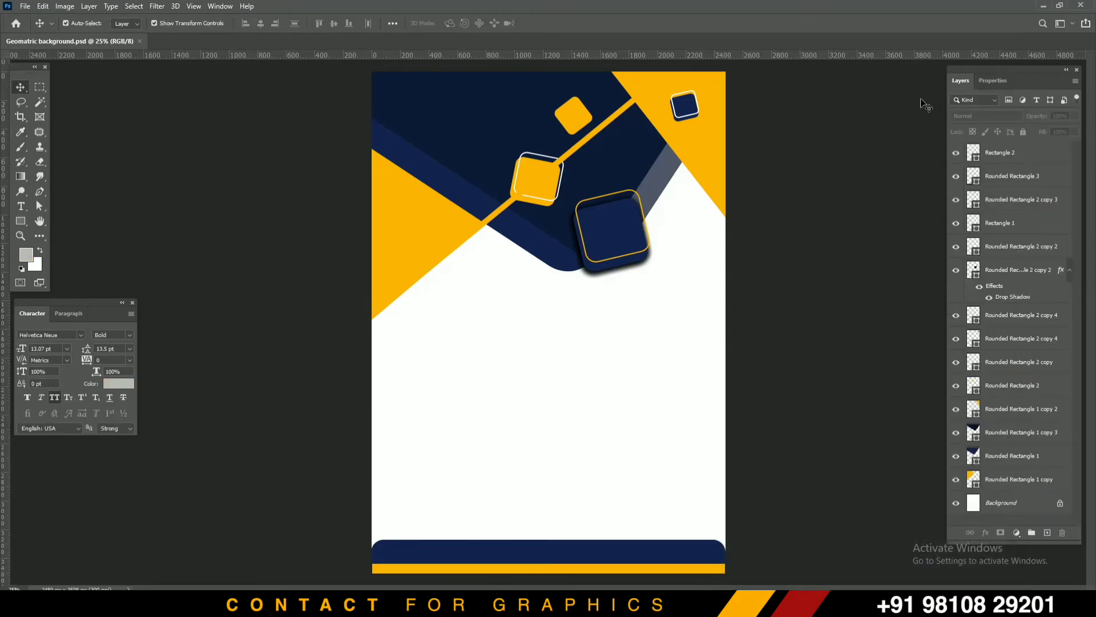
- Draw a grey circle about 2877 px wide over the page's lower-right corner, placed behind the bottom bars
{"action": "key", "text": "ctrl+minus"}
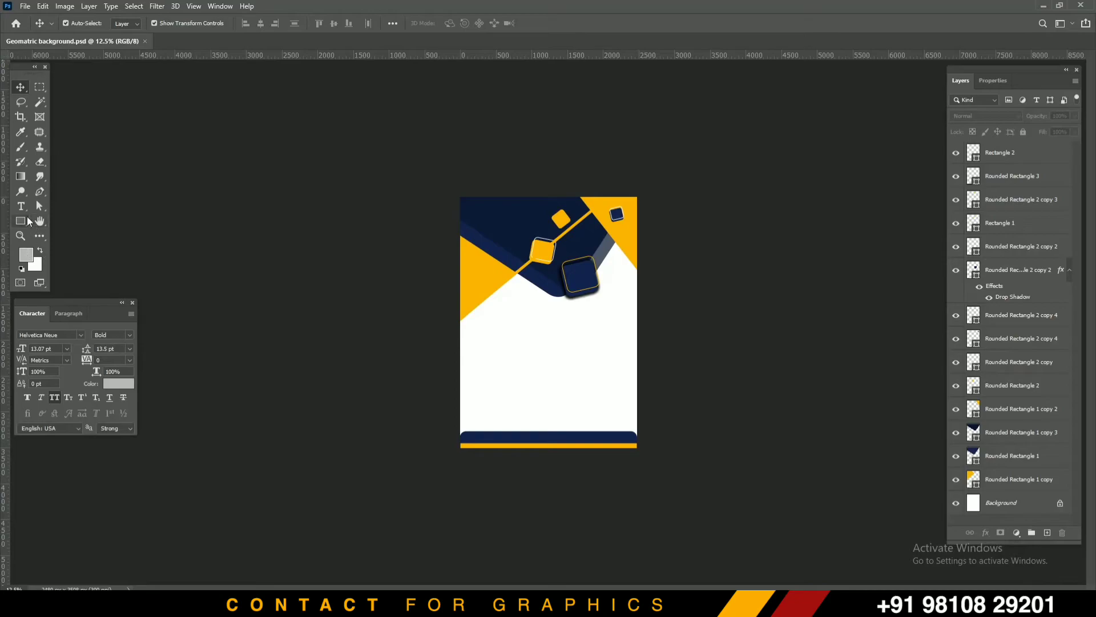
{"action": "right_click", "coordinate": [28, 222]}
{"action": "left_click", "coordinate": [64, 249]}
{"action": "mouse_move", "coordinate": [608, 384]}
{"action": "left_mouse_down"}
{"action": "mouse_move", "coordinate": [680, 416]}
{"action": "mouse_move", "coordinate": [676, 482]}
{"action": "left_mouse_up"}
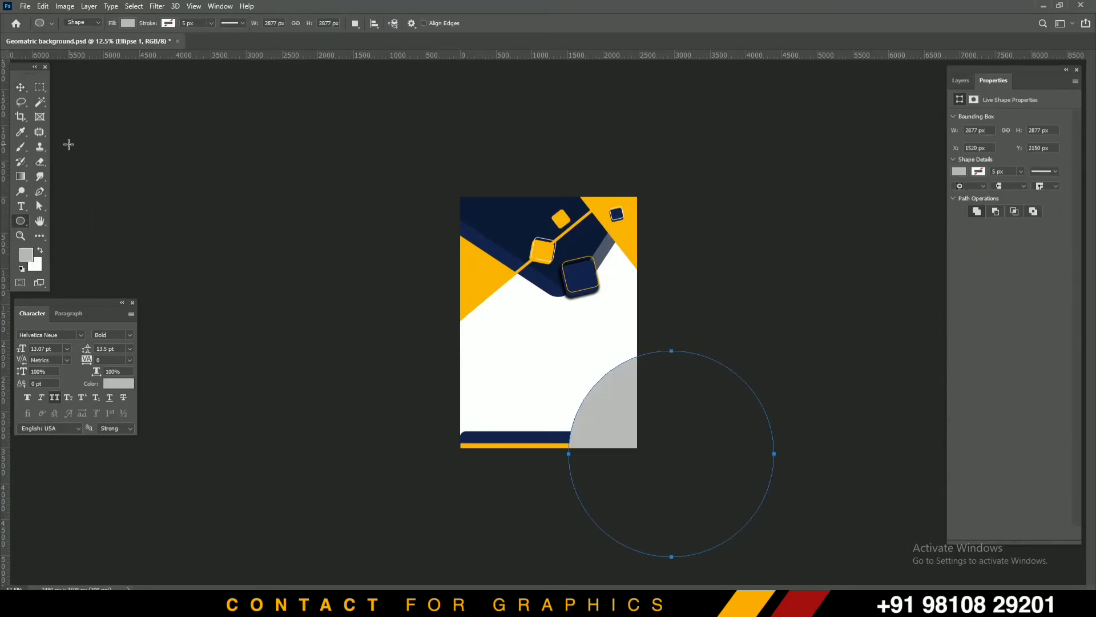
{"action": "left_click", "coordinate": [20, 87]}
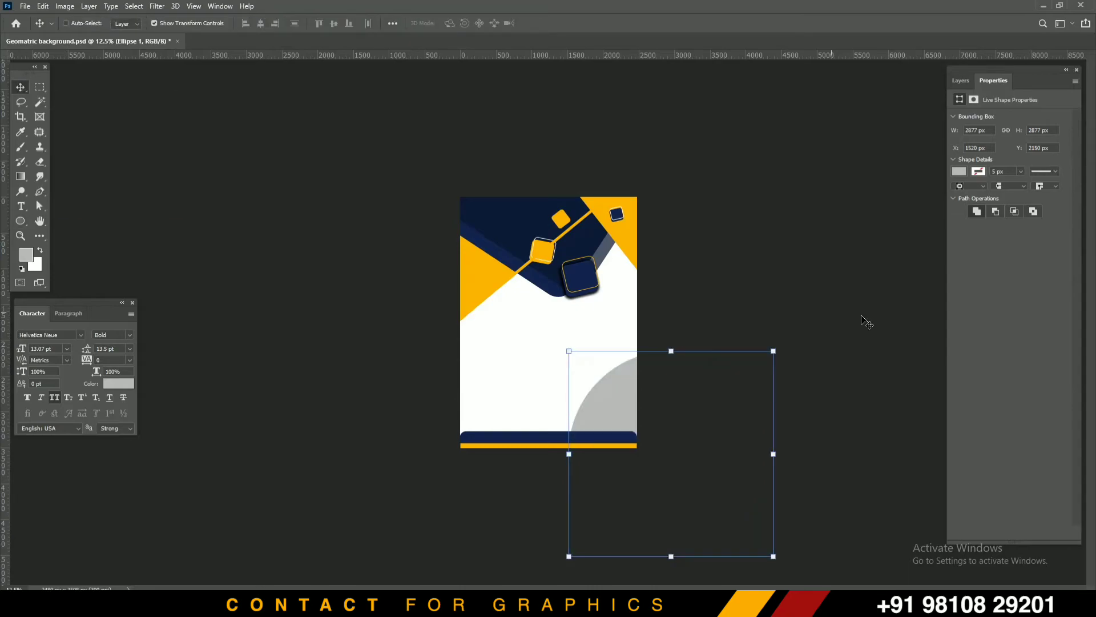
- Scale the grey circle down to about 1893 × 1910 px and place a copy of it to its left
{"action": "left_click_drag", "start_coordinate": [779, 359], "coordinate": [707, 413]}
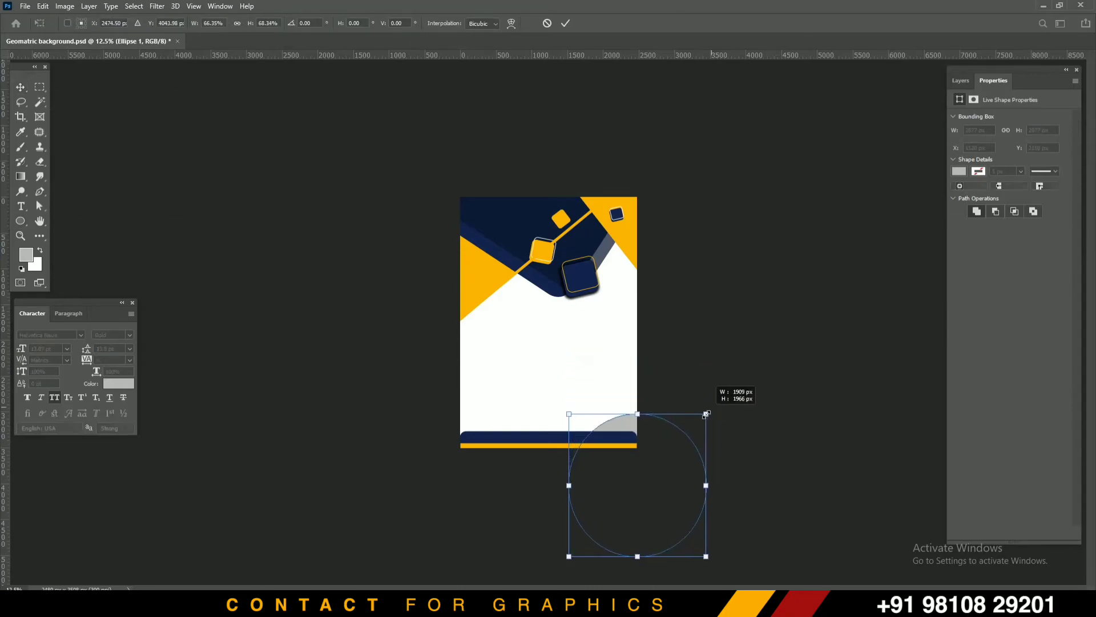
{"action": "left_click_drag", "start_coordinate": [661, 445], "coordinate": [498, 432]}
{"action": "key", "text": "Return"}
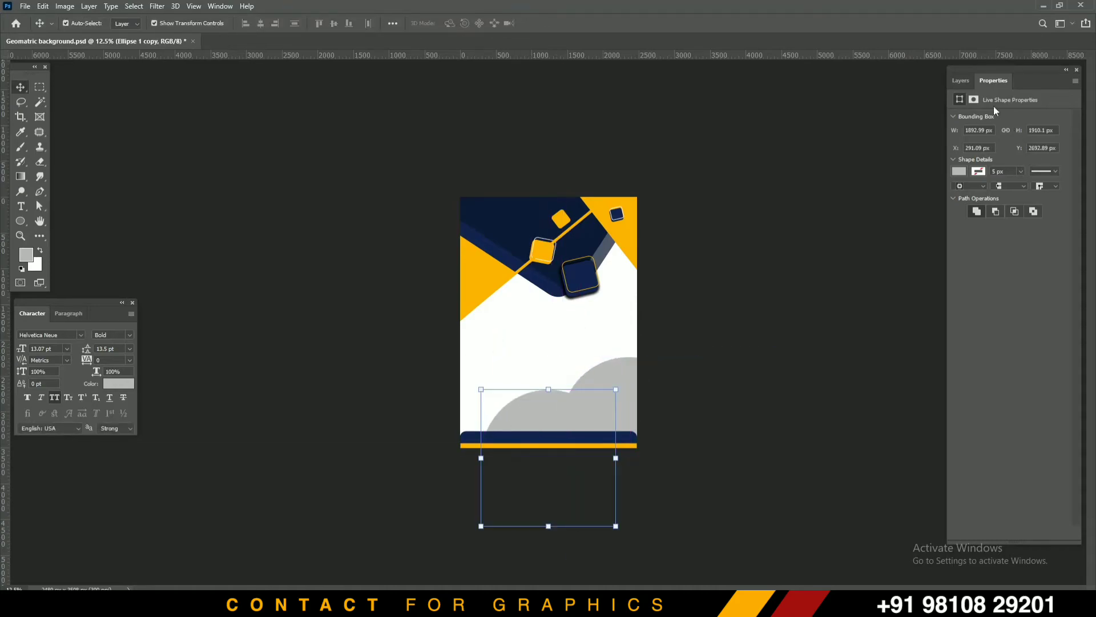
- Reduce the circle copy's opacity to 0%, then shrink it and place it in the upper-left navy area
{"action": "left_click", "coordinate": [961, 80]}
{"action": "left_click_drag", "start_coordinate": [1037, 119], "coordinate": [968, 124]}
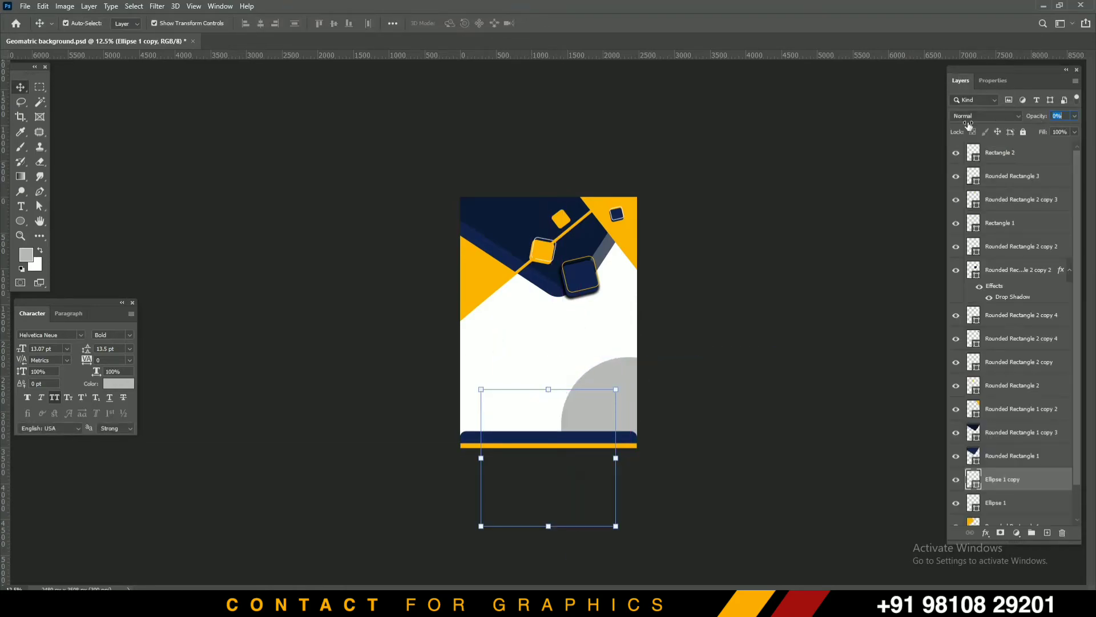
{"action": "left_click_drag", "start_coordinate": [616, 390], "coordinate": [551, 475]}
{"action": "key", "text": "ctrl+z"}
{"action": "left_click_drag", "start_coordinate": [617, 389], "coordinate": [511, 223]}
{"action": "key", "text": "Return"}
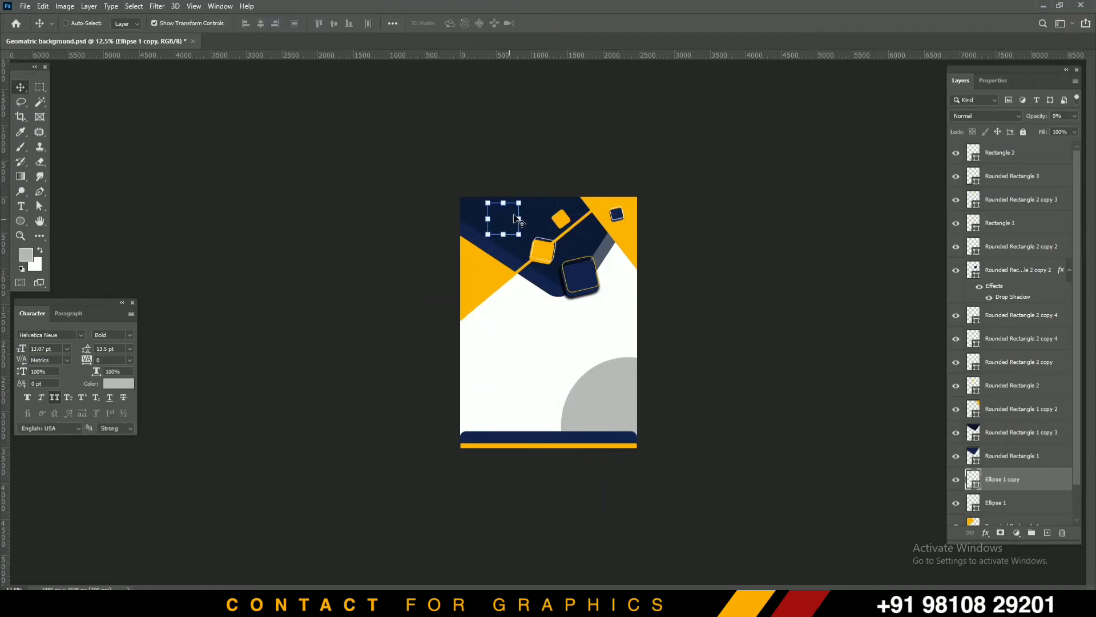
- Bring the circle copy to the front, move it onto the lower edge of the left orange shape and set its opacity to 100%
{"action": "key", "text": "ctrl+shift+bracketright"}
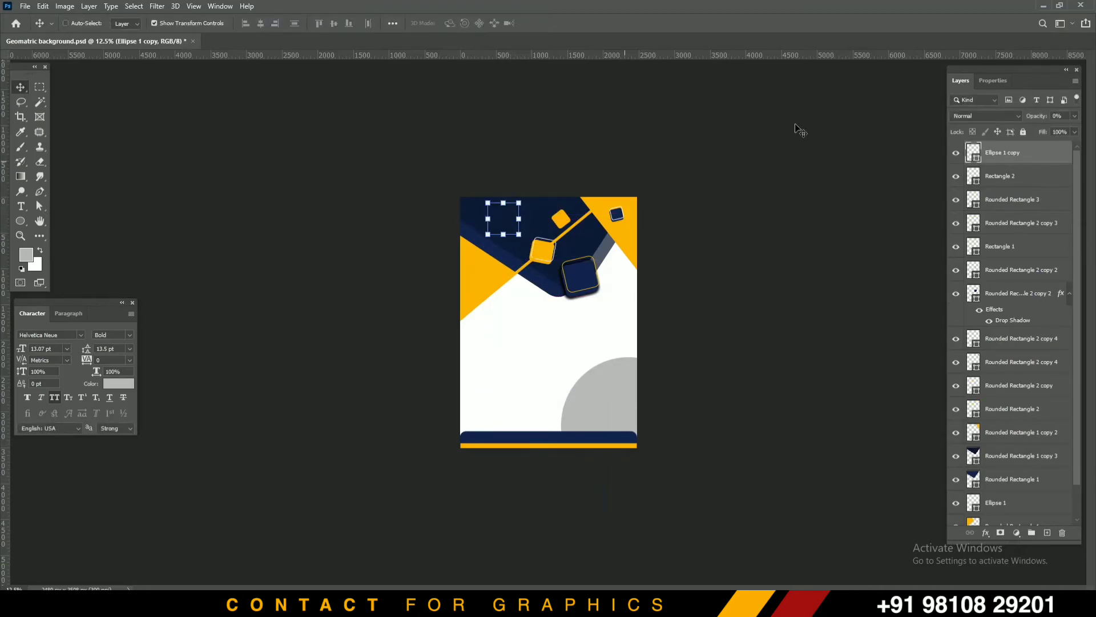
{"action": "left_click", "coordinate": [508, 150]}
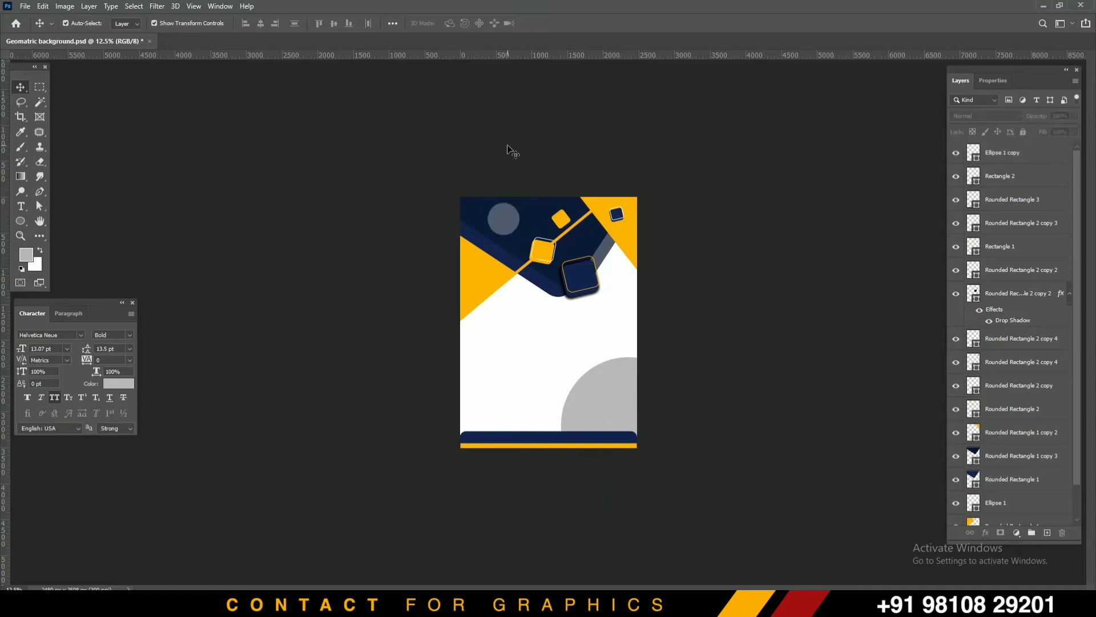
{"action": "key", "text": "ctrl+plus"}
{"action": "left_click_drag", "start_coordinate": [486, 177], "coordinate": [473, 280]}
{"action": "left_click_drag", "start_coordinate": [1033, 120], "coordinate": [1082, 119]}
{"action": "left_click", "coordinate": [372, 315]}
- Sample the page's white as the foreground colour and fill the circle copy with it
{"action": "left_click", "coordinate": [28, 258]}
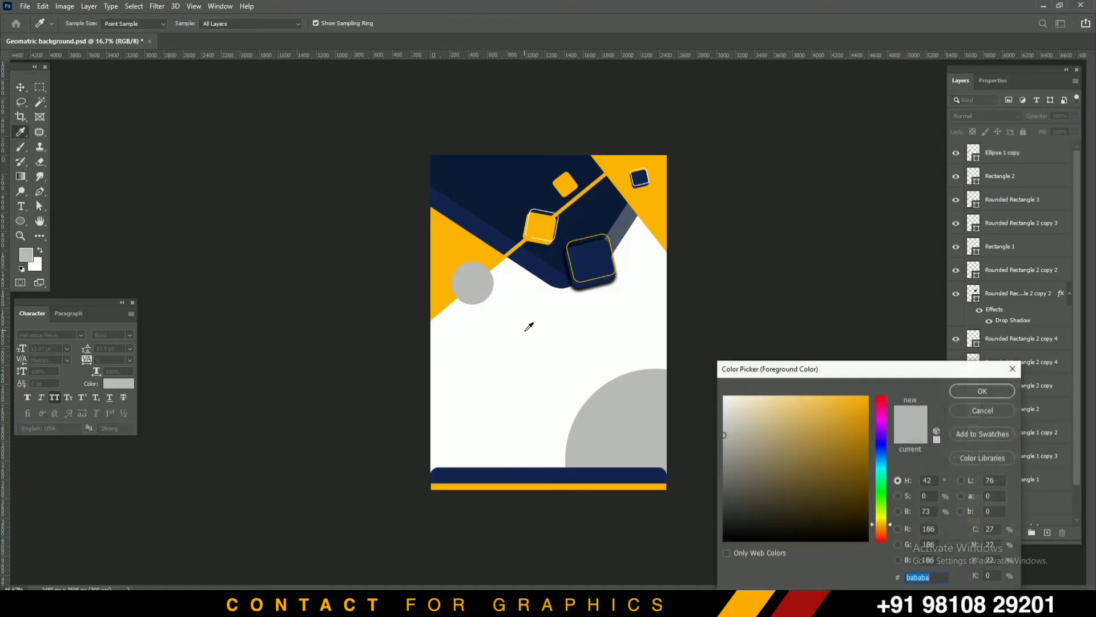
{"action": "left_click", "coordinate": [521, 320]}
{"action": "left_click", "coordinate": [983, 392]}
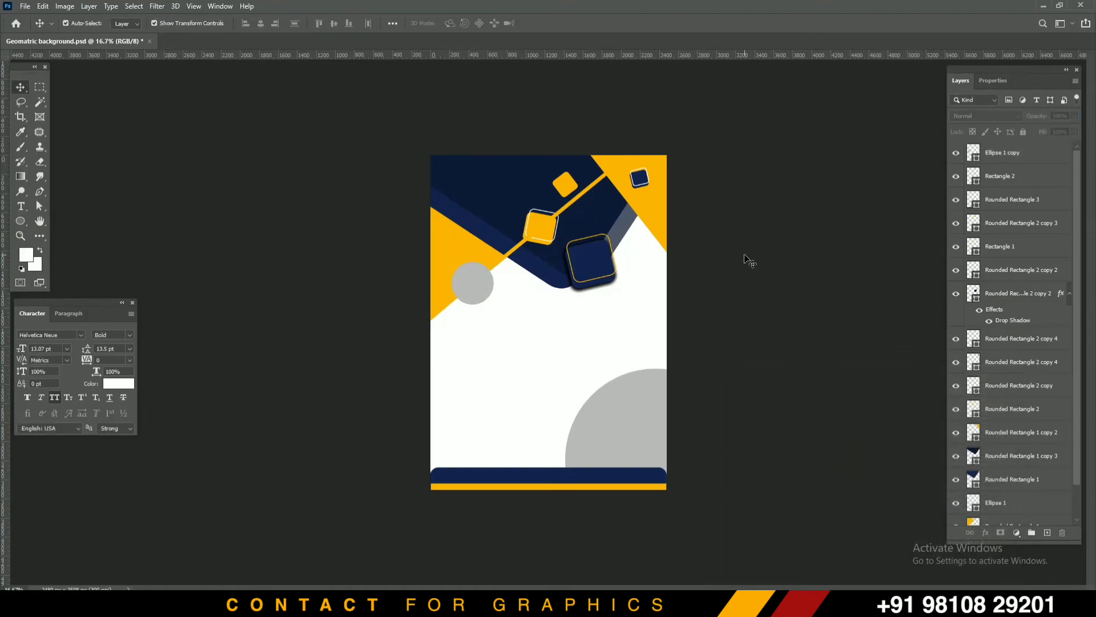
{"action": "left_click", "coordinate": [483, 293]}
{"action": "key", "text": "alt+BackSpace"}
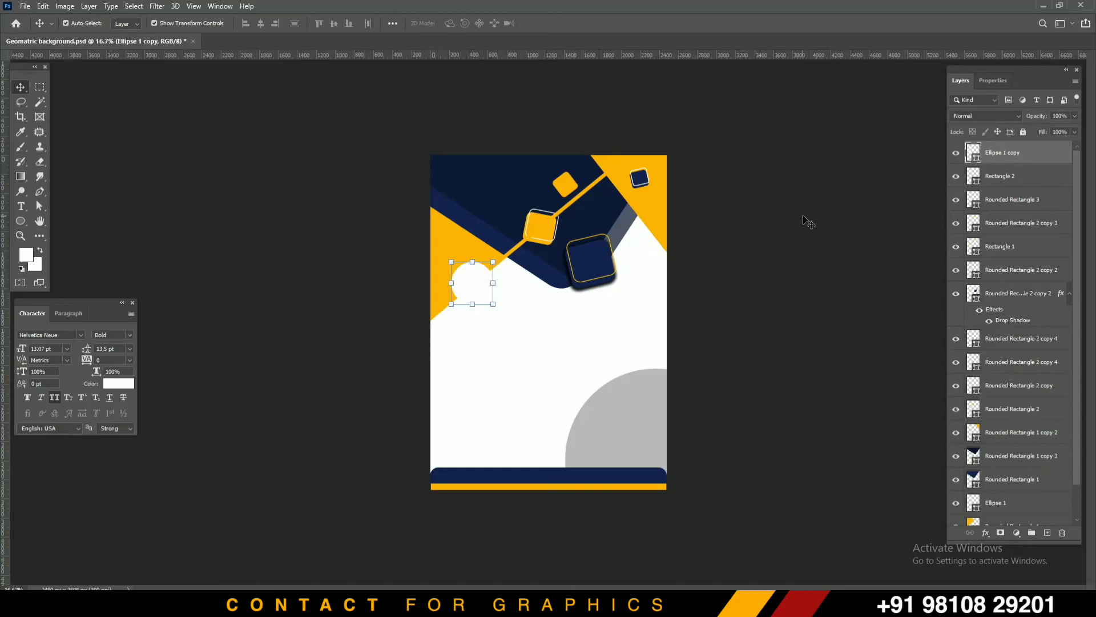
{"action": "left_click", "coordinate": [803, 215]}
- Place a copy of the small orange rounded square across the page's top edge in the left part of the navy area
{"action": "key", "text": "ctrl+plus"}
{"action": "key", "text": "ctrl+plus"}
{"action": "left_click_drag", "start_coordinate": [629, 110], "coordinate": [600, 251]}
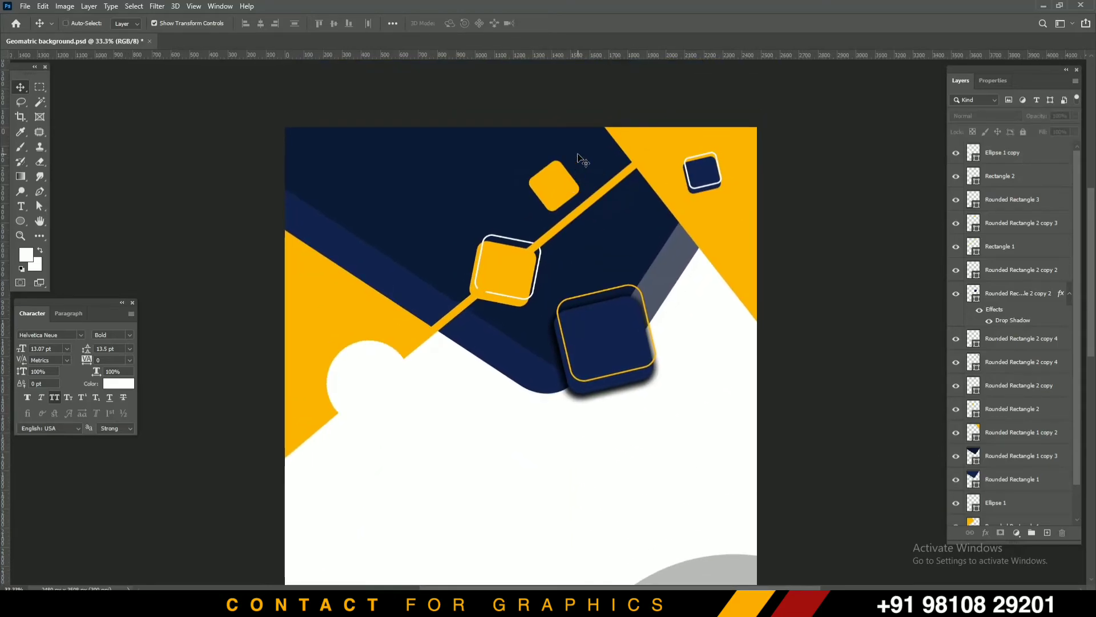
{"action": "key", "text": "ctrl+plus"}
{"action": "left_click_drag", "start_coordinate": [568, 132], "coordinate": [307, 123]}
- Set the foreground colour to a lighter blue based on the navy and fill the rounded square copy with it
{"action": "left_click", "coordinate": [26, 255]}
{"action": "left_click", "coordinate": [739, 290]}
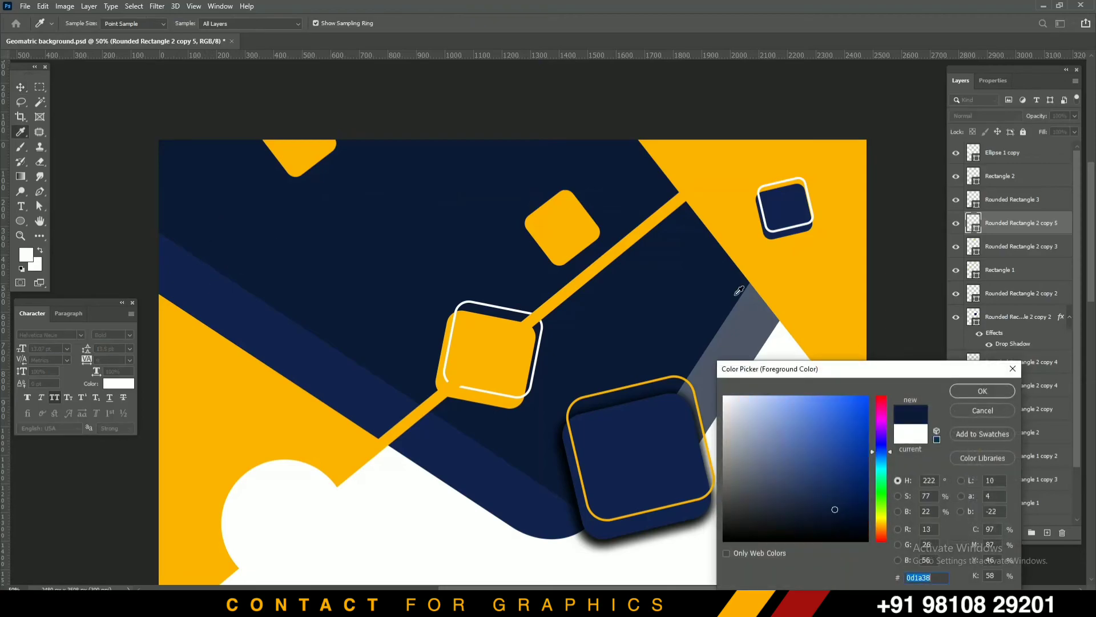
{"action": "left_click", "coordinate": [811, 453]}
{"action": "left_click", "coordinate": [983, 391]}
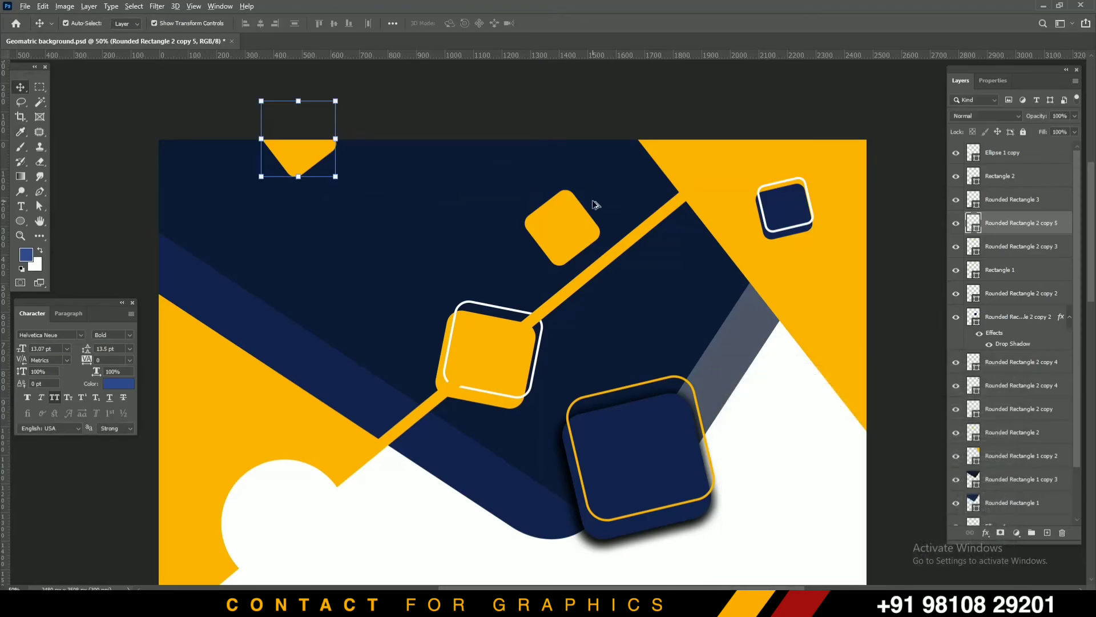
{"action": "key", "text": "alt+BackSpace"}
- Move the blue rounded square down into the left part of the navy area and rotate it slightly
{"action": "left_click_drag", "start_coordinate": [320, 154], "coordinate": [321, 300]}
{"action": "left_click_drag", "start_coordinate": [348, 244], "coordinate": [337, 224]}
{"action": "double_click", "coordinate": [329, 287]}
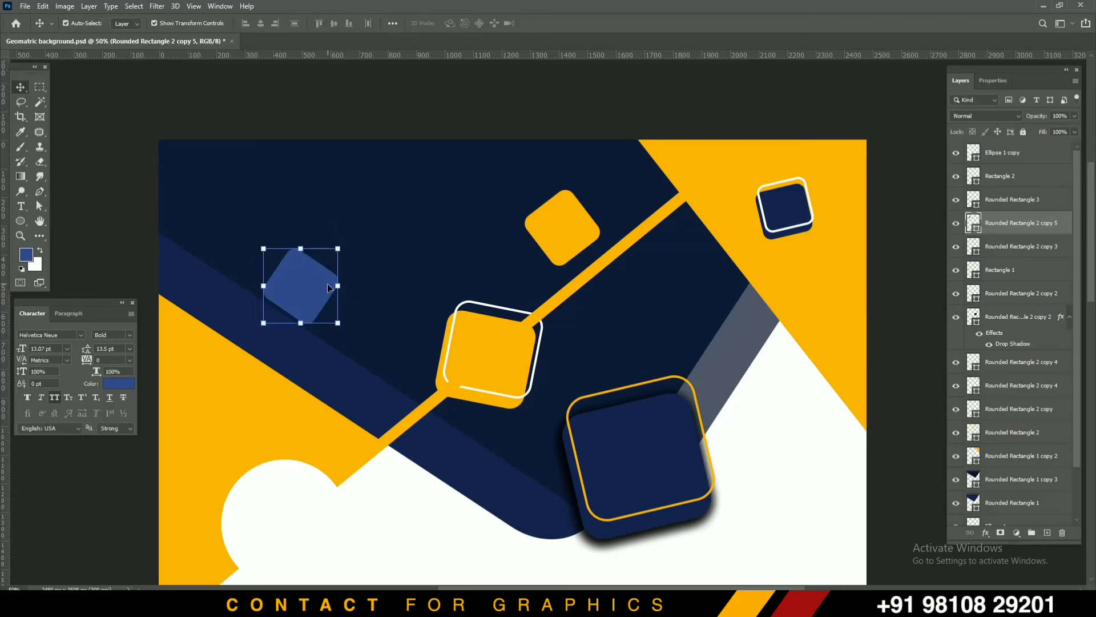
- Add a smaller copy of the blue rounded square to its upper right and save the document
{"action": "left_click_drag", "start_coordinate": [308, 277], "coordinate": [364, 259]}
{"action": "key", "text": "ctrl+j"}
{"action": "double_click", "coordinate": [364, 258]}
{"action": "key", "text": "ctrl+s"}
{"action": "key", "text": "ctrl+minus"}
{"action": "key", "text": "ctrl+minus"}
{"action": "left_click", "coordinate": [337, 183]}
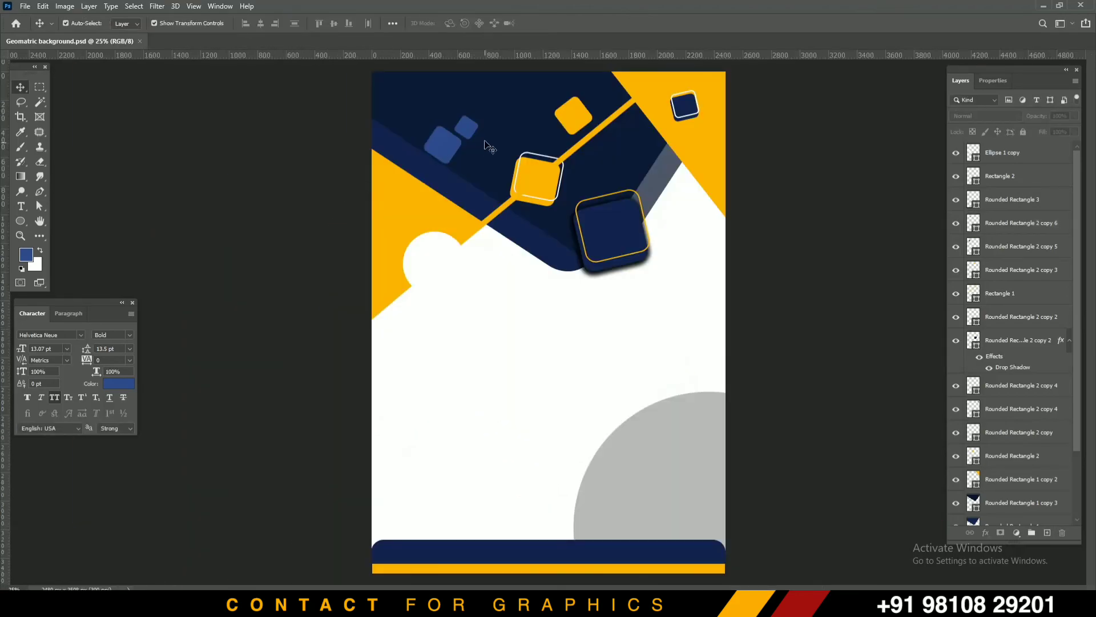
- Arrange the blue squares as a cluster, with another small copy placed above the larger one
{"action": "left_click_drag", "start_coordinate": [447, 138], "coordinate": [437, 94]}
{"action": "left_click", "coordinate": [300, 130]}
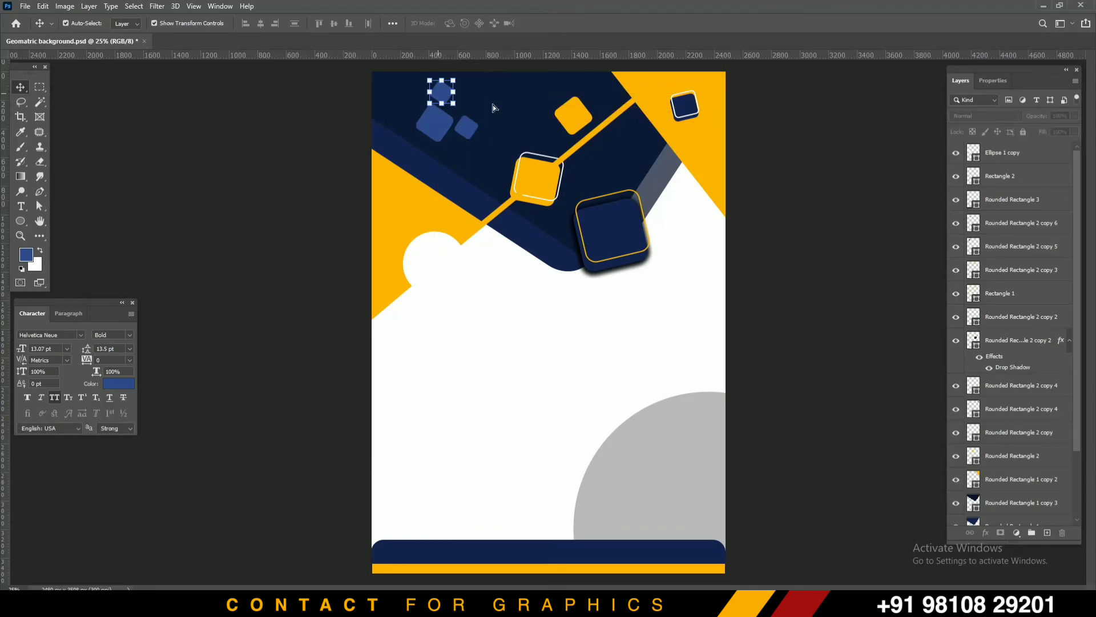
{"action": "left_click", "coordinate": [764, 105]}
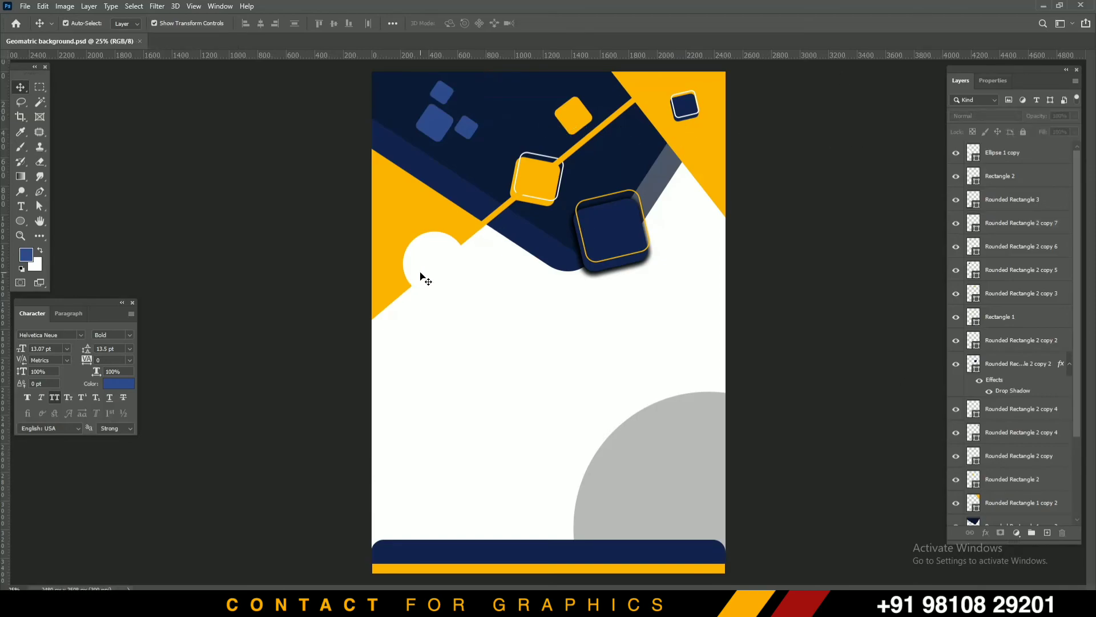
- Fill the white circle with the blue foreground colour, reduce its opacity to 30% and place it over the navy bottom bar
{"action": "left_click_drag", "start_coordinate": [442, 258], "coordinate": [412, 364]}
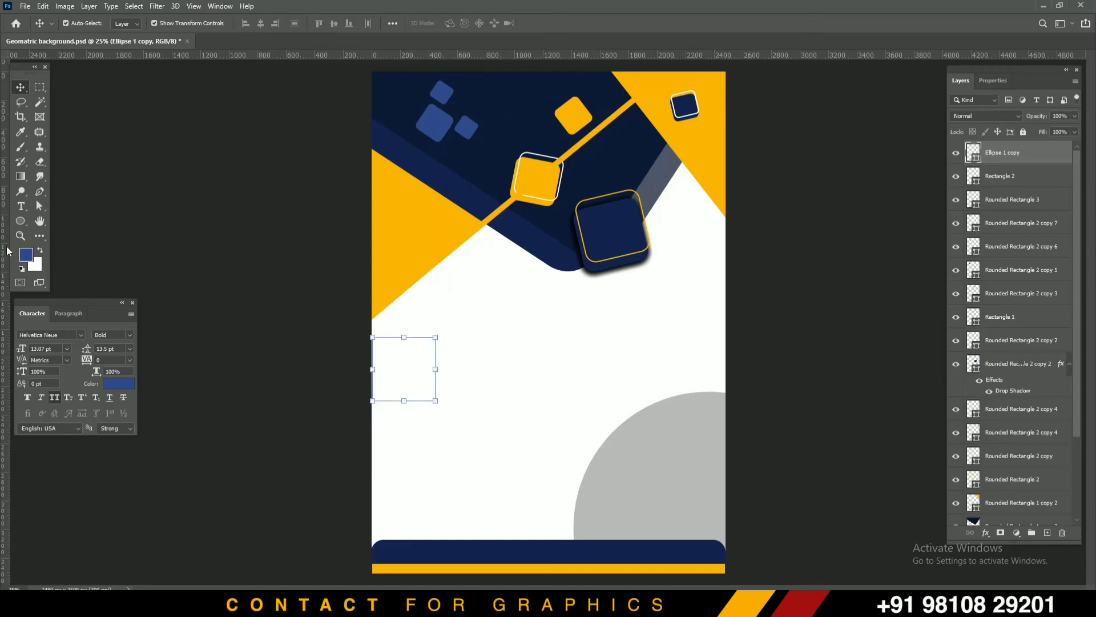
{"action": "key", "text": "alt+BackSpace"}
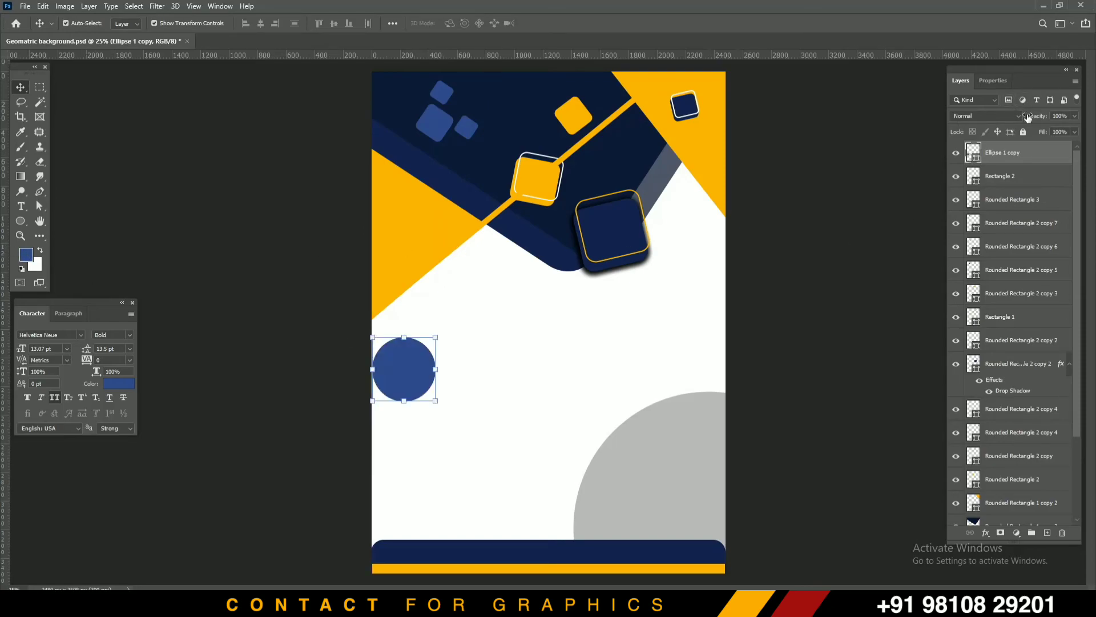
{"action": "left_click_drag", "start_coordinate": [1032, 119], "coordinate": [995, 133]}
{"action": "left_click_drag", "start_coordinate": [391, 371], "coordinate": [522, 525]}
- Move the circle's layer directly above Rounded Rectangle 3 and clip it to the navy bottom bar
{"action": "left_click", "coordinate": [536, 546]}
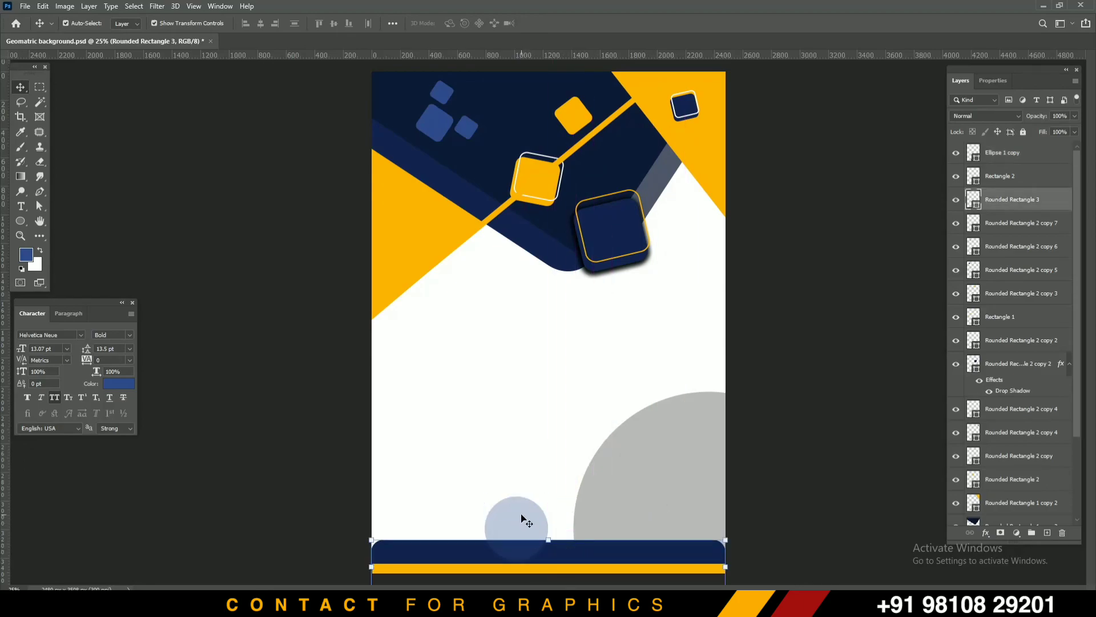
{"action": "left_click", "coordinate": [522, 520]}
{"action": "left_click_drag", "start_coordinate": [1027, 169], "coordinate": [1016, 198]}
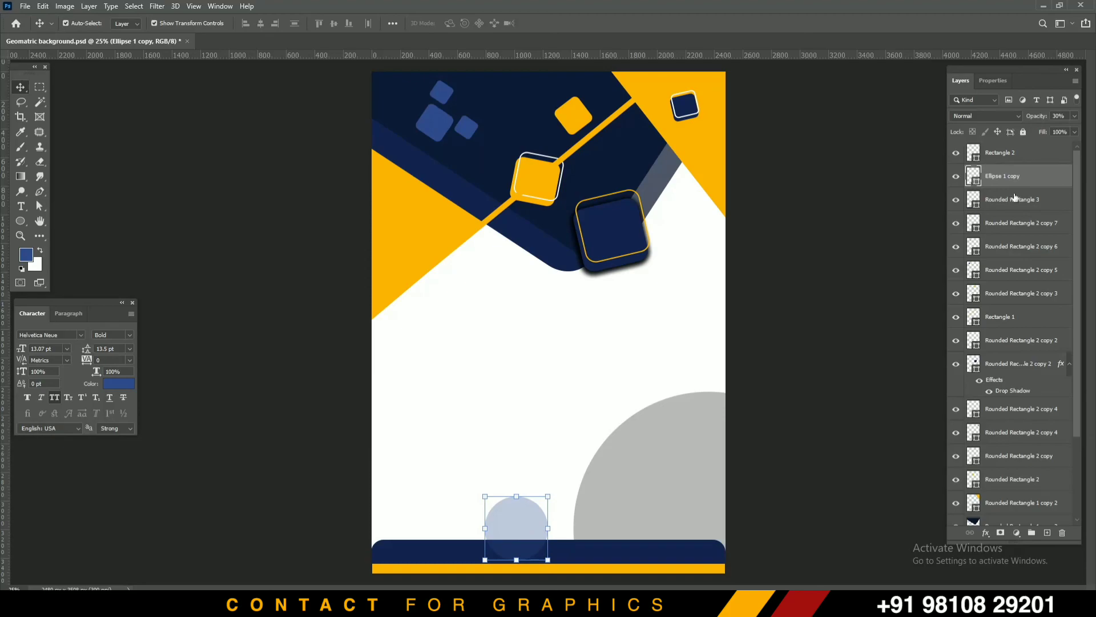
{"action": "left_click", "coordinate": [1001, 185], "text": "alt"}
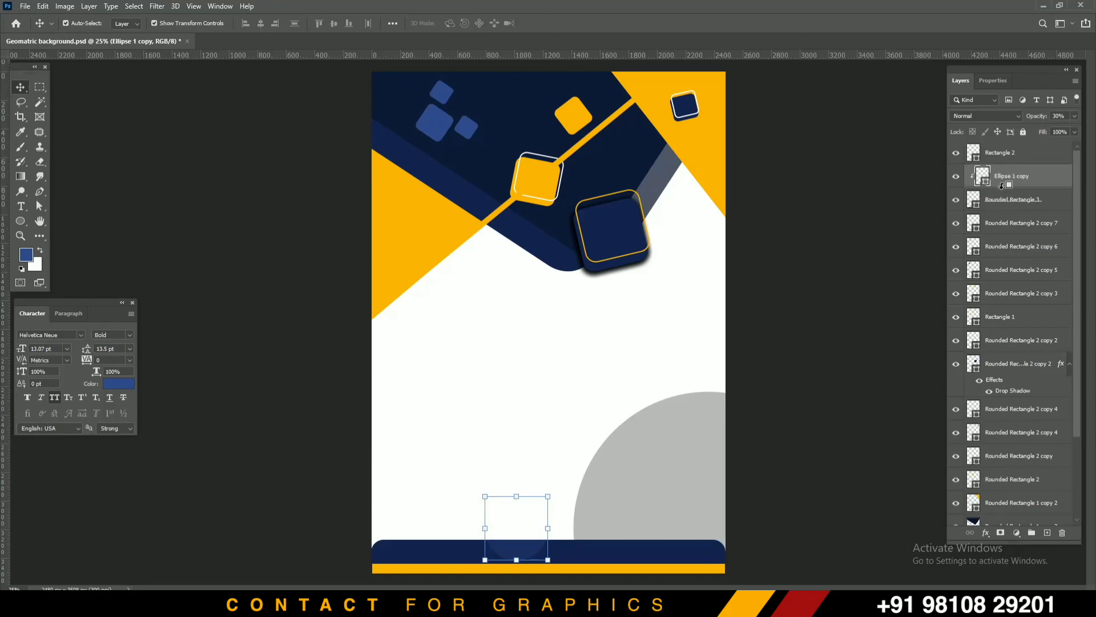
- Centre the clipped circle horizontally on the page and clear the selection
{"action": "key", "text": "ctrl+a"}
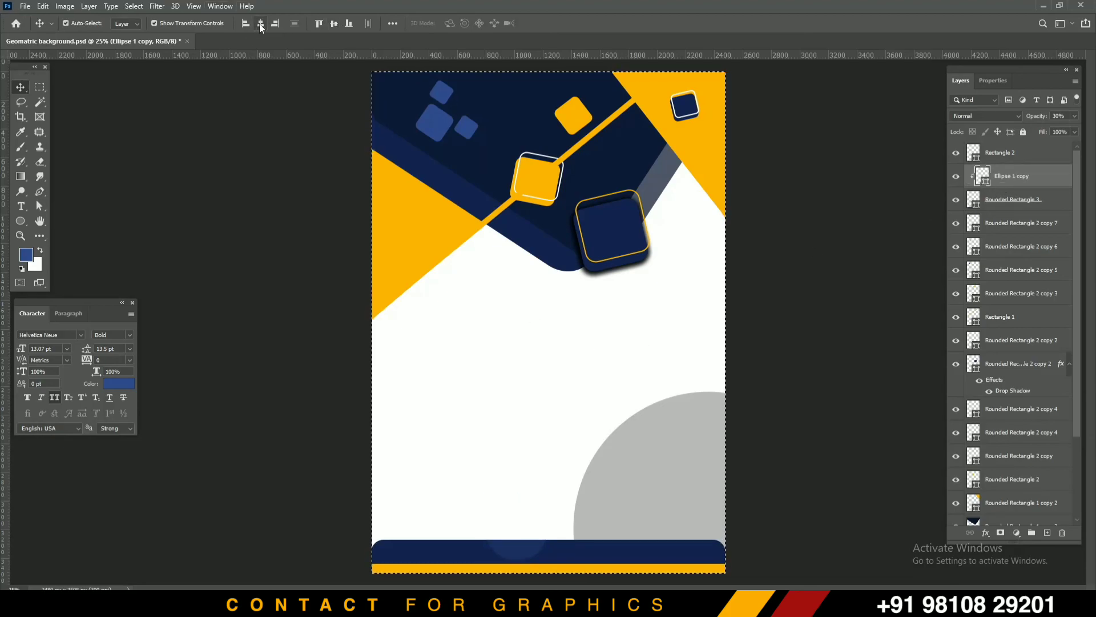
{"action": "left_click", "coordinate": [66, 24]}
{"action": "key", "text": "ctrl+d"}
{"action": "left_click", "coordinate": [214, 190]}
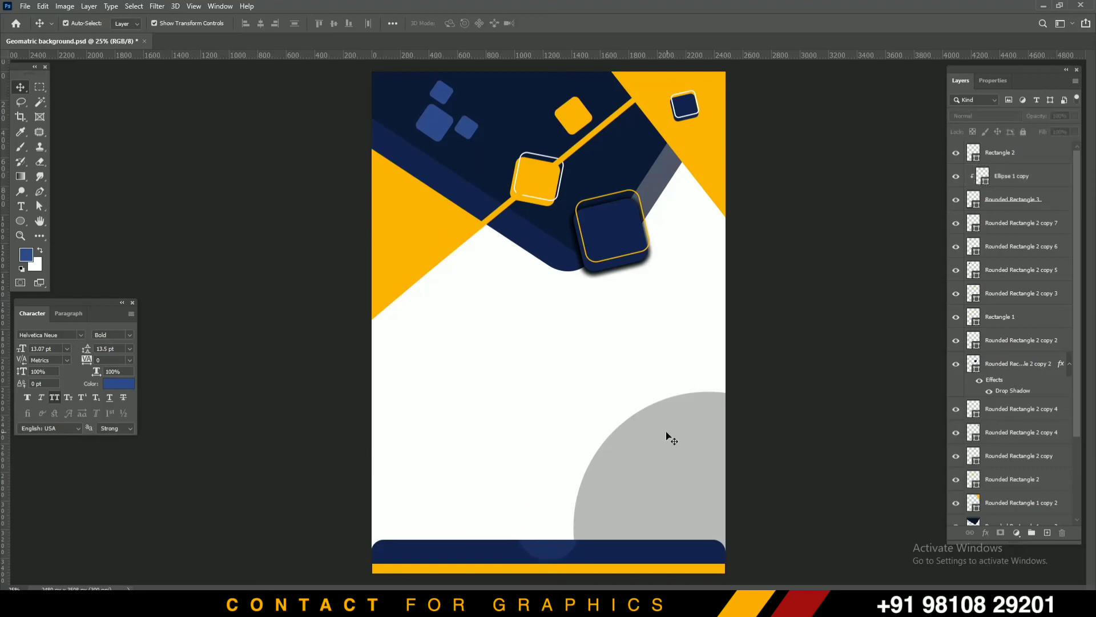
- Lower the opacity of the large grey circle in the page's lower-right corner and save the document
{"action": "left_click", "coordinate": [669, 447]}
{"action": "left_click_drag", "start_coordinate": [1046, 116], "coordinate": [1025, 118]}
{"action": "left_click", "coordinate": [250, 246]}
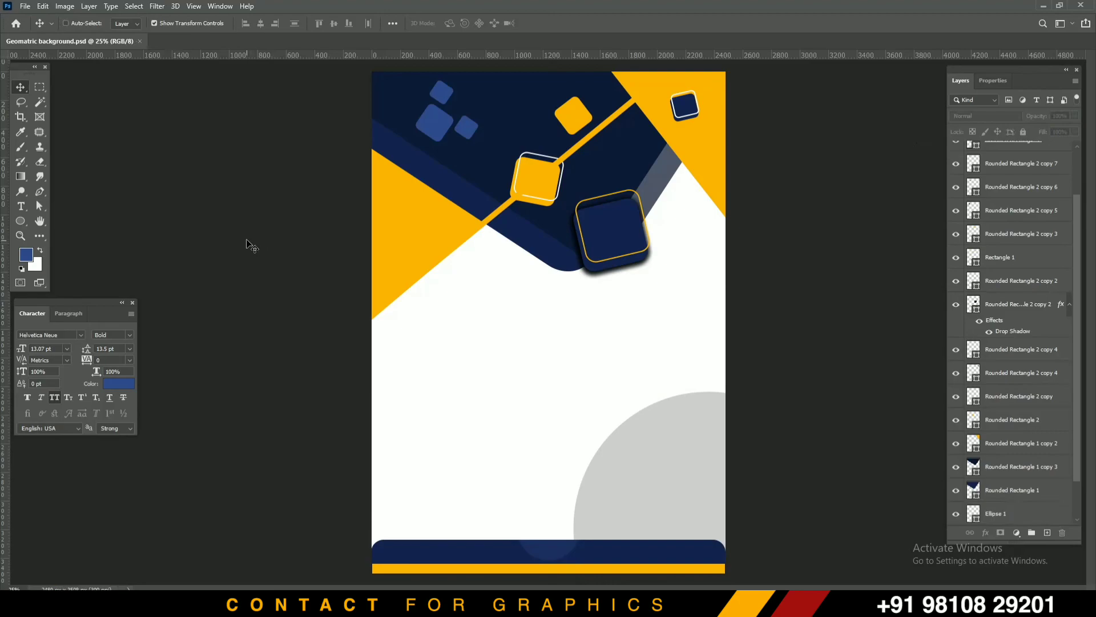
- Save the design as the JPEG file "Geomatric background" on Local Disk (E:)
{"action": "key", "text": "ctrl+shift+s"}
{"action": "left_click", "coordinate": [194, 461]}
{"action": "left_click", "coordinate": [182, 346]}
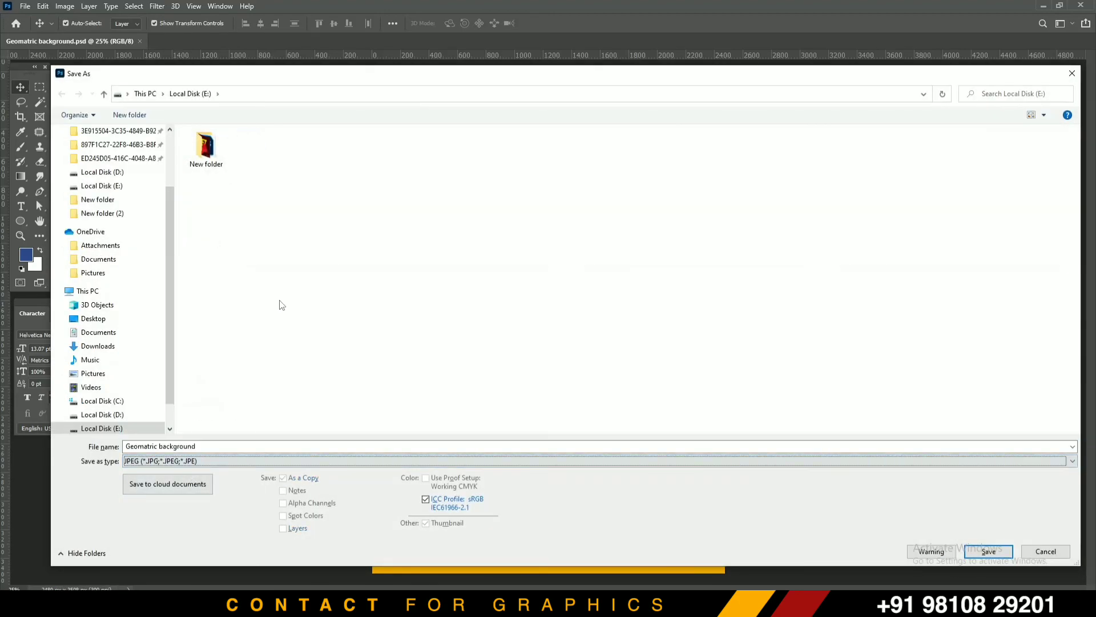
{"action": "key", "text": "Return"}
{"action": "key", "text": "Return"}
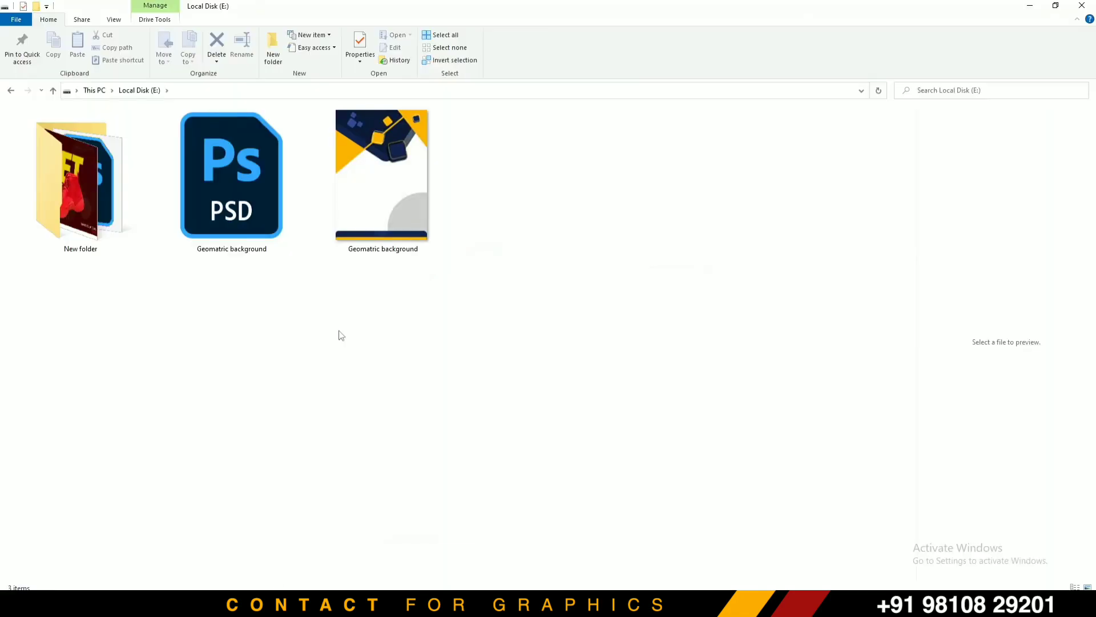
- Open the exported "Geomatric background" JPEG from Local Disk (E:) in Photos to examine the finished design
{"action": "left_click", "coordinate": [382, 144]}
{"action": "double_click", "coordinate": [384, 163]}
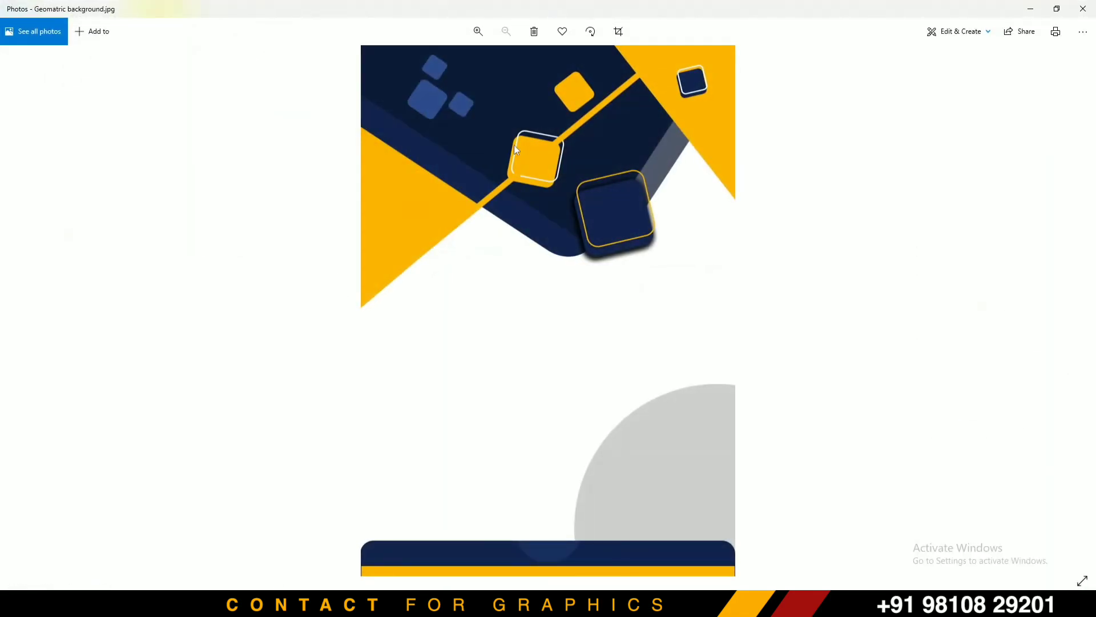